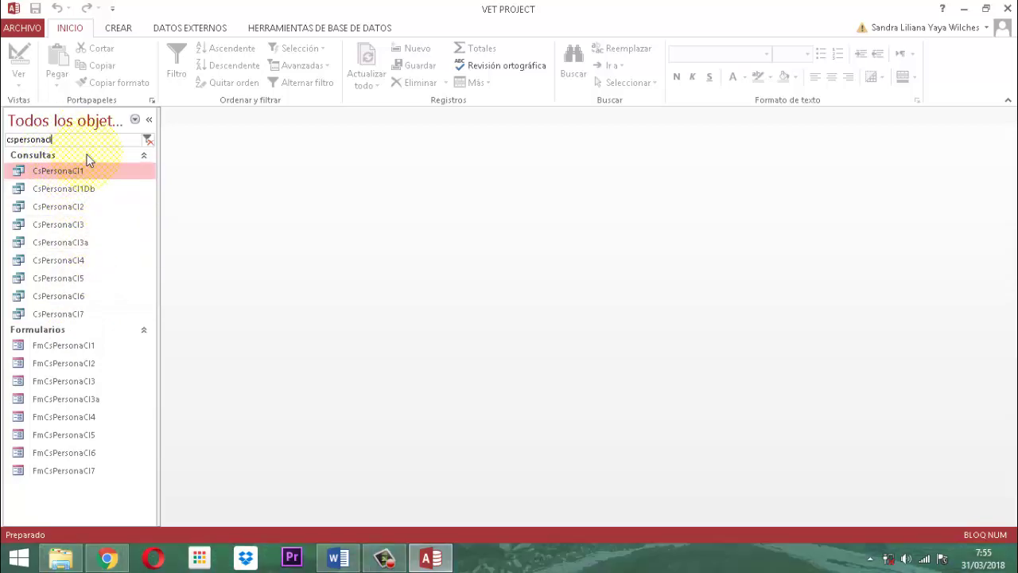
Step: Filter the database objects by "cspersonacl1" and copy the CsPersonaCl1 query
{"action": "type", "text": "1"}
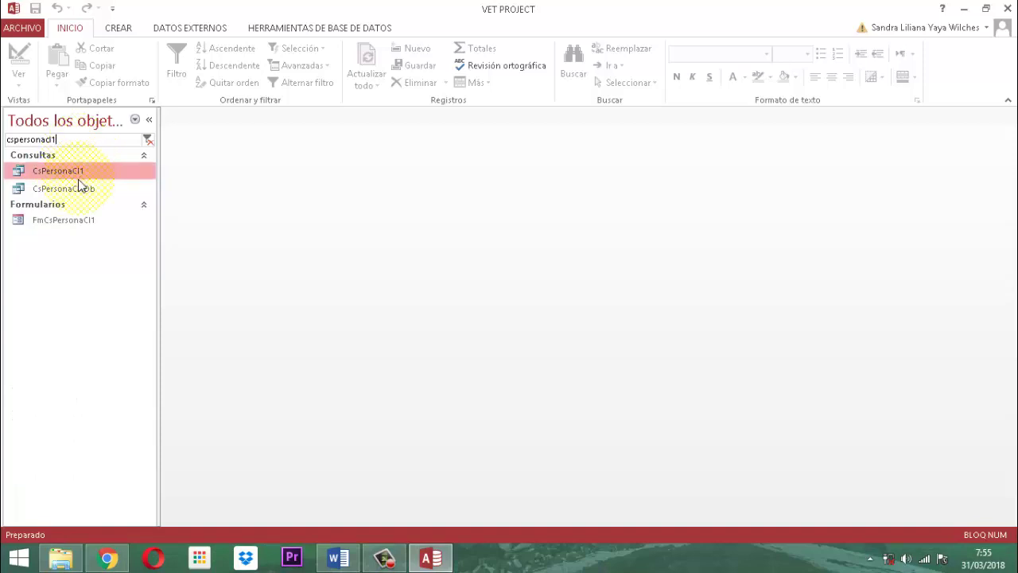
{"action": "right_click", "coordinate": [50, 170]}
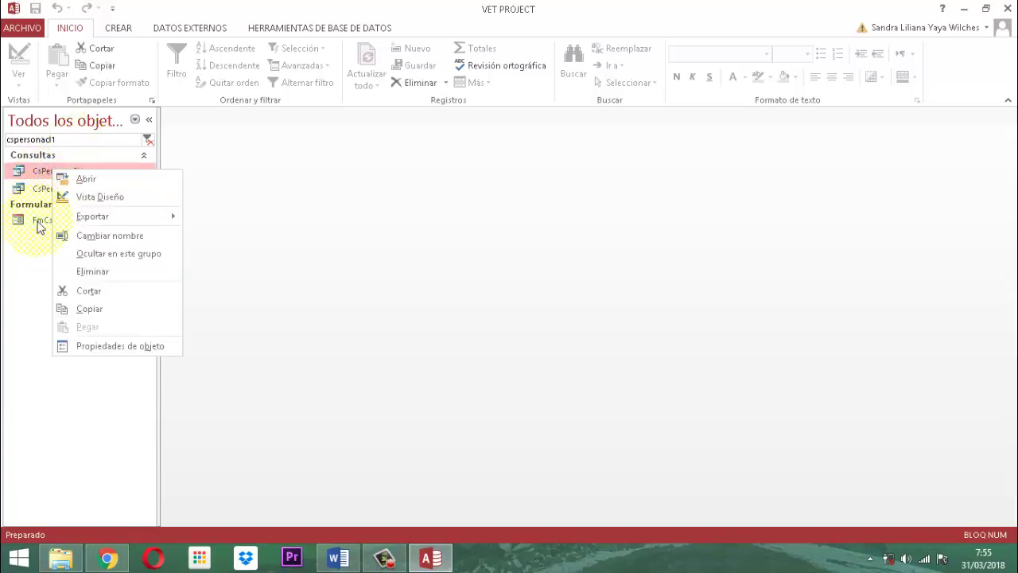
{"action": "left_click", "coordinate": [78, 310]}
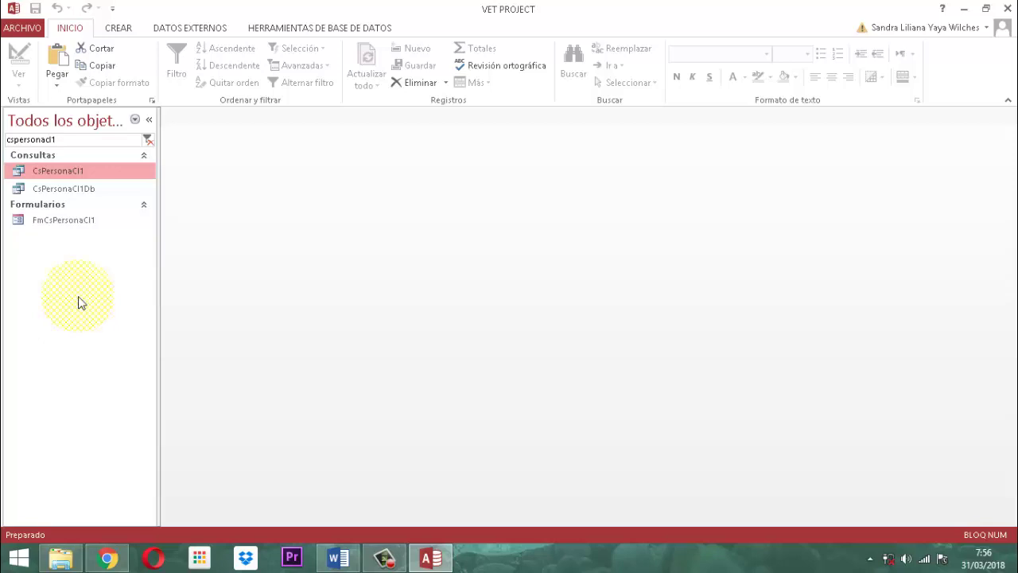
Step: Paste the copied query under the name InPersonaClxzona
{"action": "right_click", "coordinate": [60, 175]}
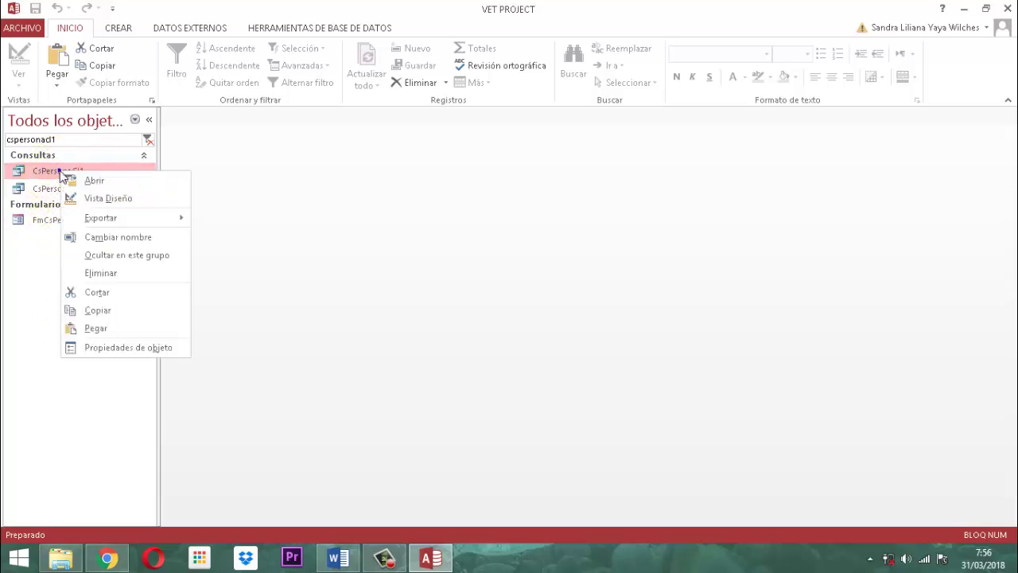
{"action": "left_click", "coordinate": [98, 328]}
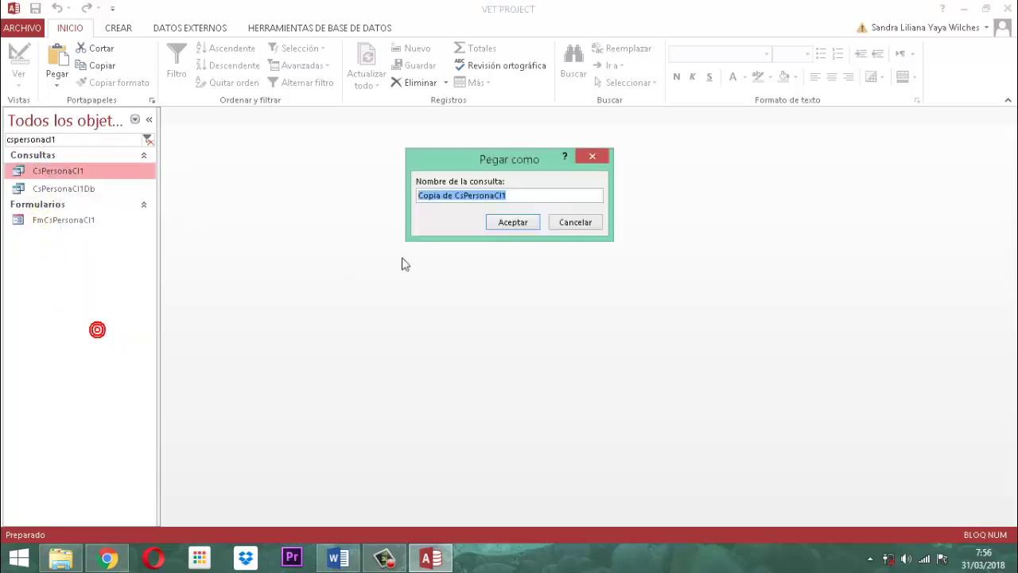
{"action": "left_click", "coordinate": [521, 196]}
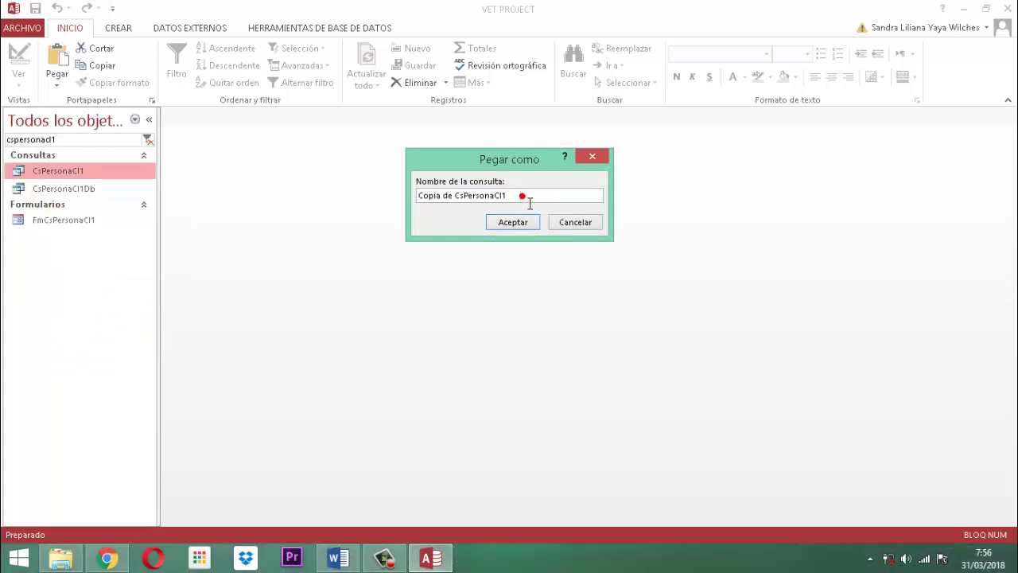
{"action": "key", "text": "BackSpace"}
{"action": "type", "text": "8"}
{"action": "left_click", "coordinate": [530, 200]}
{"action": "key", "text": "BackSpace"}
{"action": "type", "text": "xzona"}
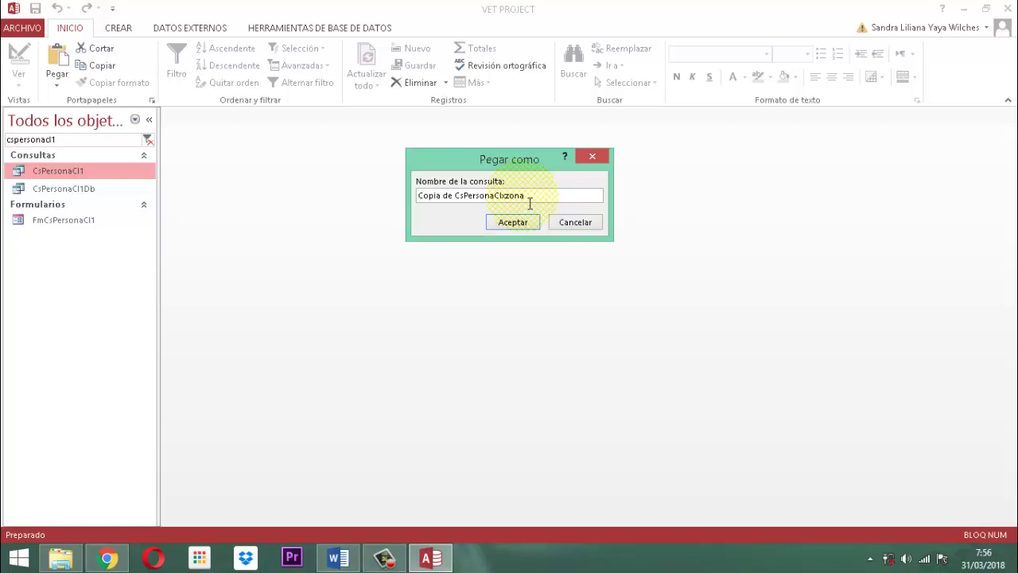
{"action": "key", "text": "Home"}
{"action": "type", "text": "In"}
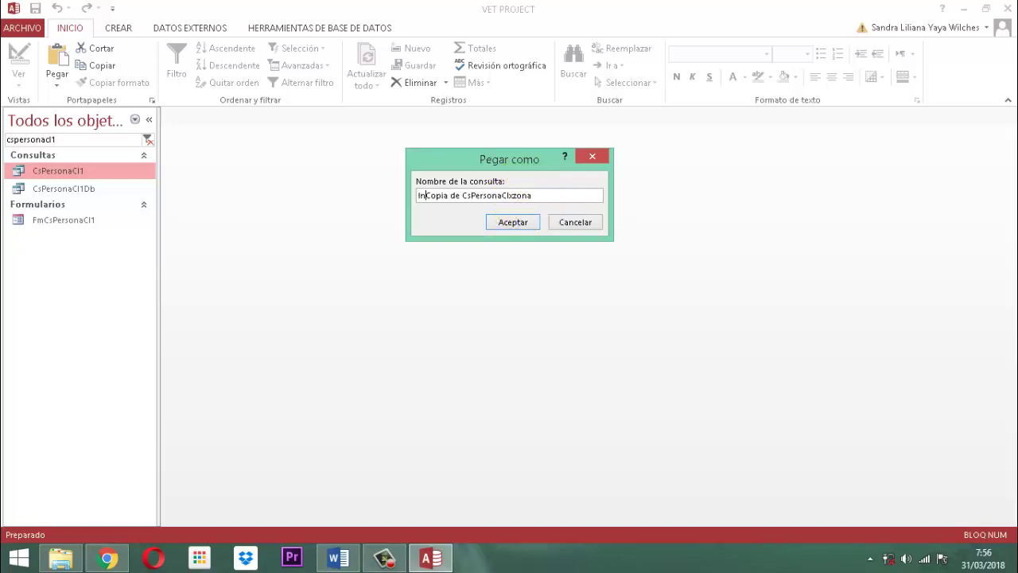
{"action": "key", "text": "Delete"}
{"action": "key", "text": "Delete"}
{"action": "key", "text": "Delete"}
{"action": "key", "text": "Delete"}
{"action": "key", "text": "Delete"}
{"action": "key", "text": "Delete"}
{"action": "key", "text": "Delete"}
{"action": "key", "text": "Delete"}
{"action": "key", "text": "Delete"}
{"action": "key", "text": "Delete"}
{"action": "key", "text": "Delete"}
{"action": "key", "text": "Delete"}
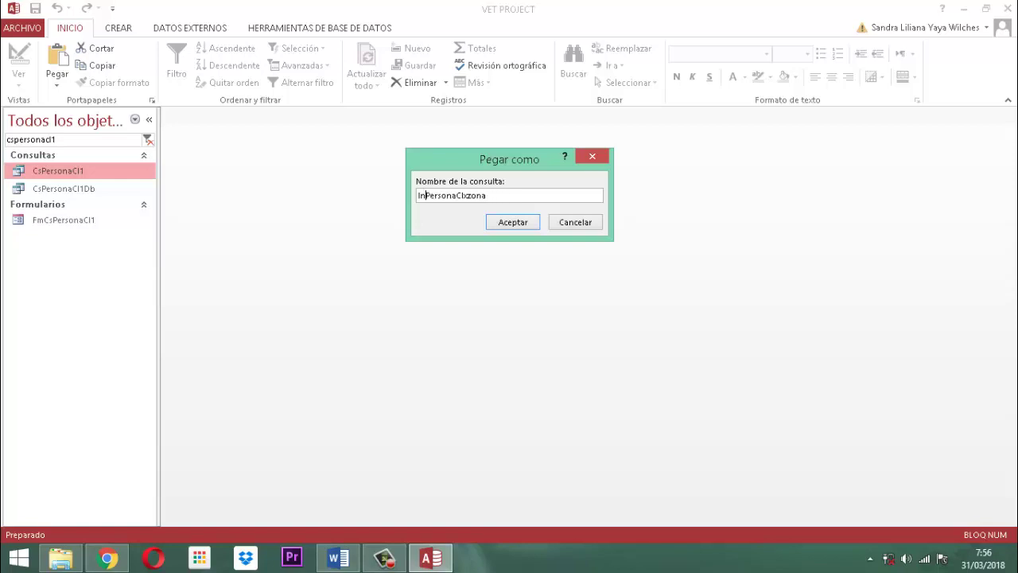
{"action": "left_click", "coordinate": [503, 224]}
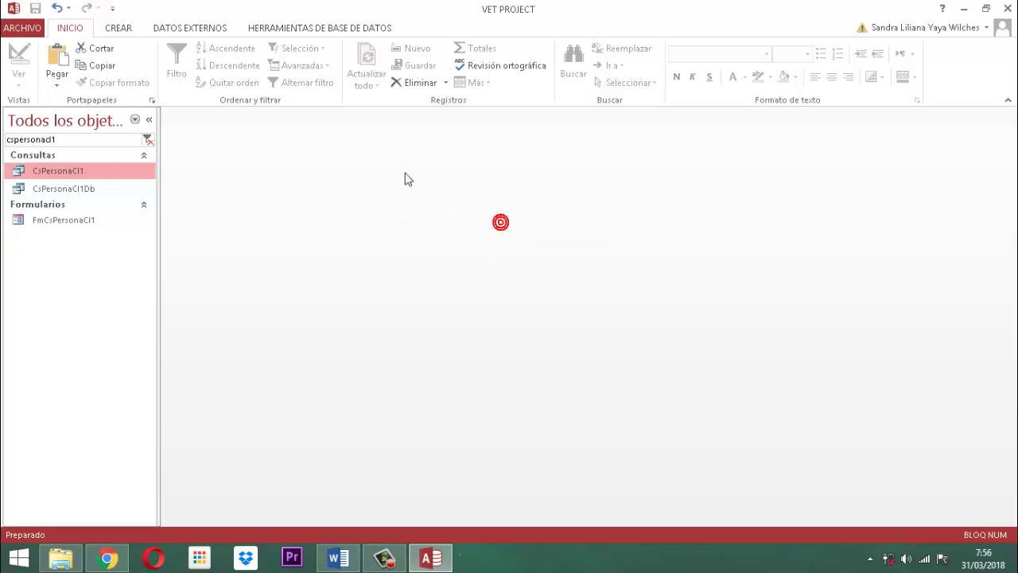
Step: Filter the database objects by "inpersonaclxz" and open the InPersonaClxzona query in design view
{"action": "double_click", "coordinate": [63, 139]}
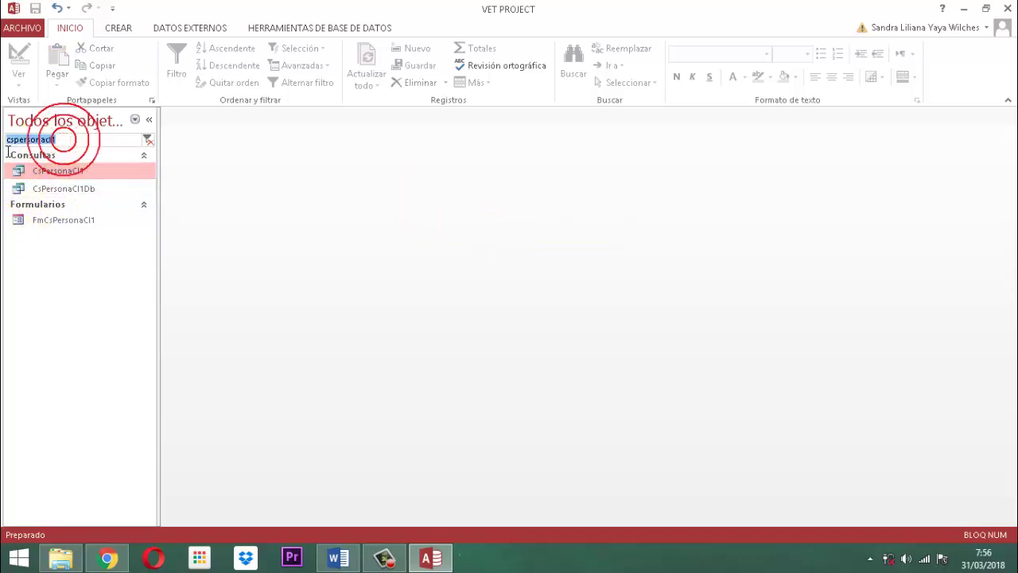
{"action": "type", "text": "inpersona"}
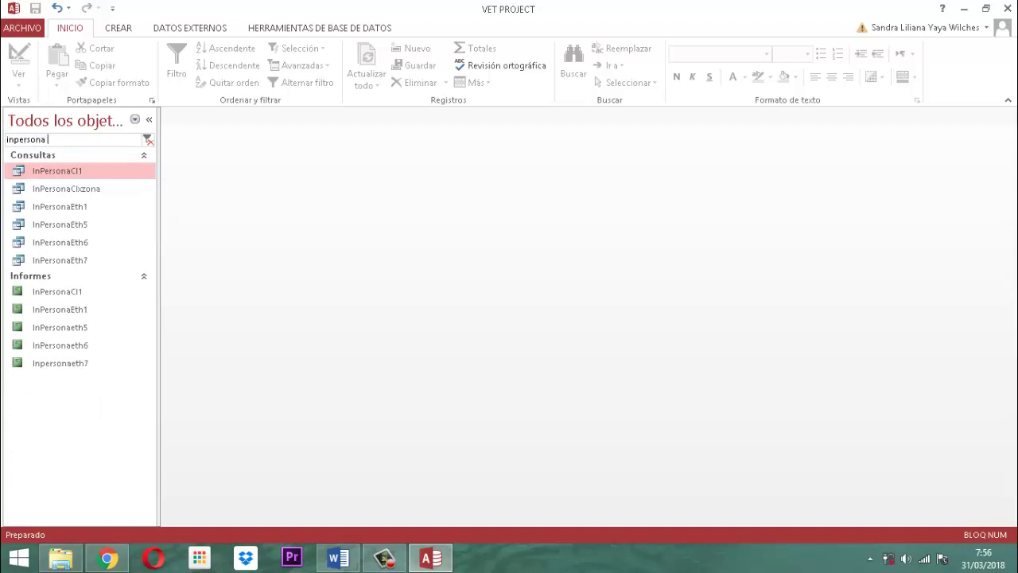
{"action": "type", "text": "cl"}
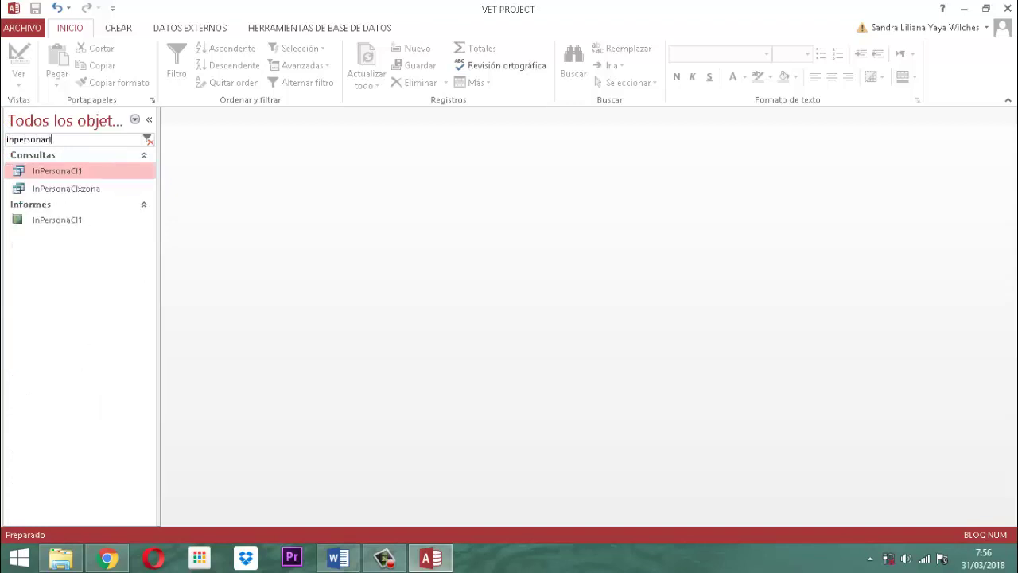
{"action": "type", "text": "xz"}
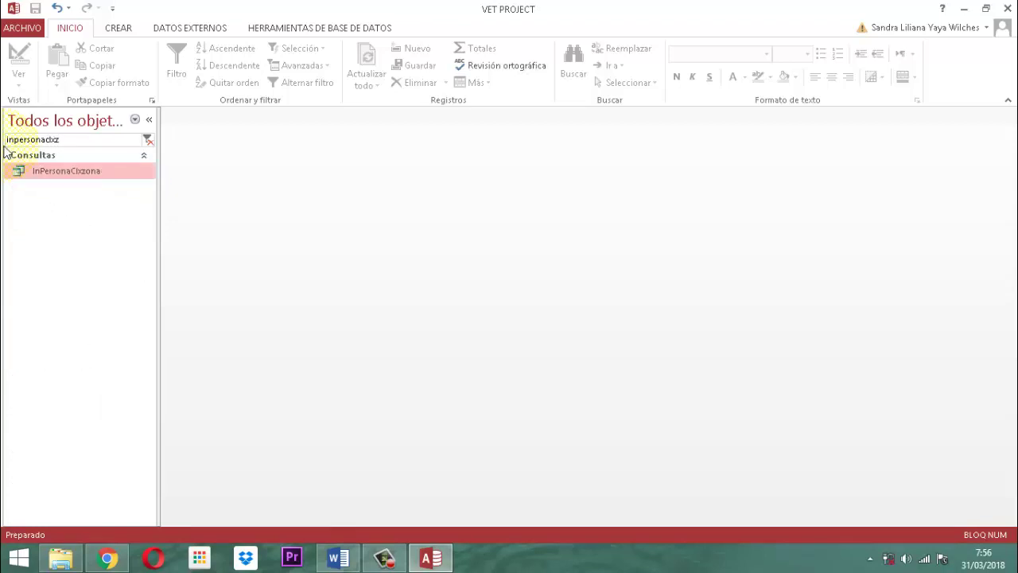
{"action": "right_click", "coordinate": [71, 173]}
{"action": "left_click", "coordinate": [120, 203]}
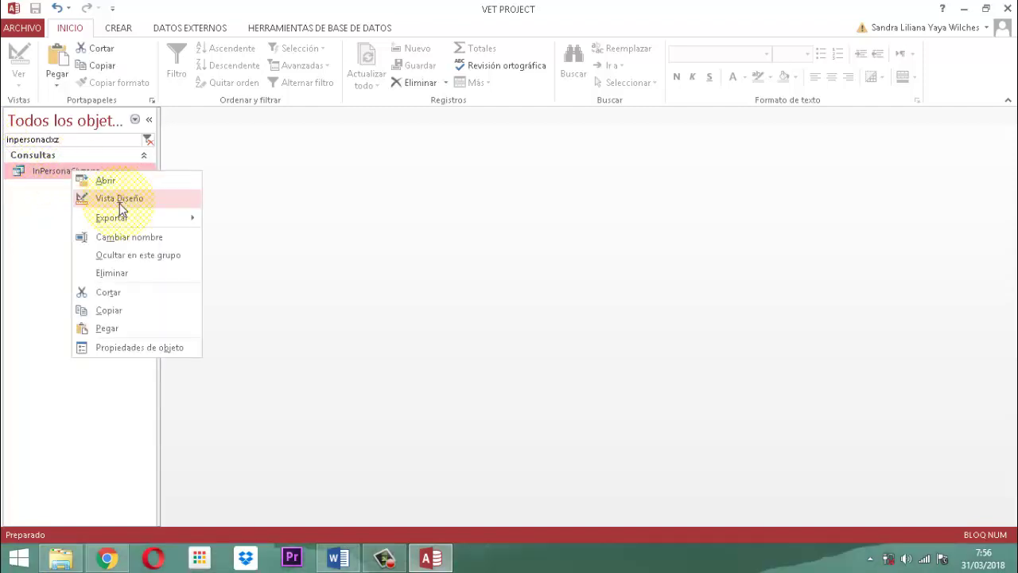
{"action": "left_click", "coordinate": [120, 203]}
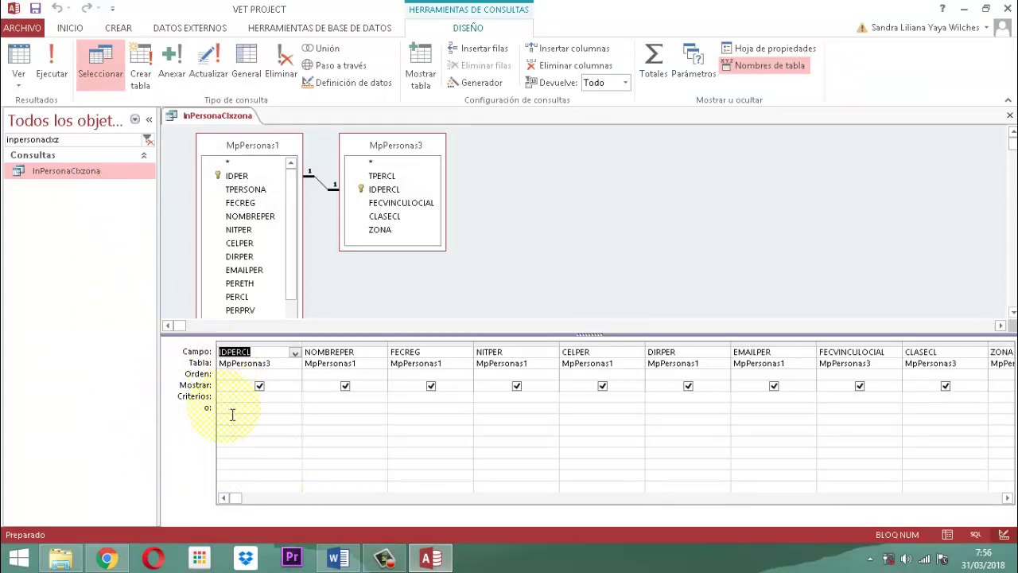
Step: Remove the FECREG, NITPER, EMAILPER and FECVINCULOCIAL fields from the query design grid
{"action": "left_click", "coordinate": [433, 347]}
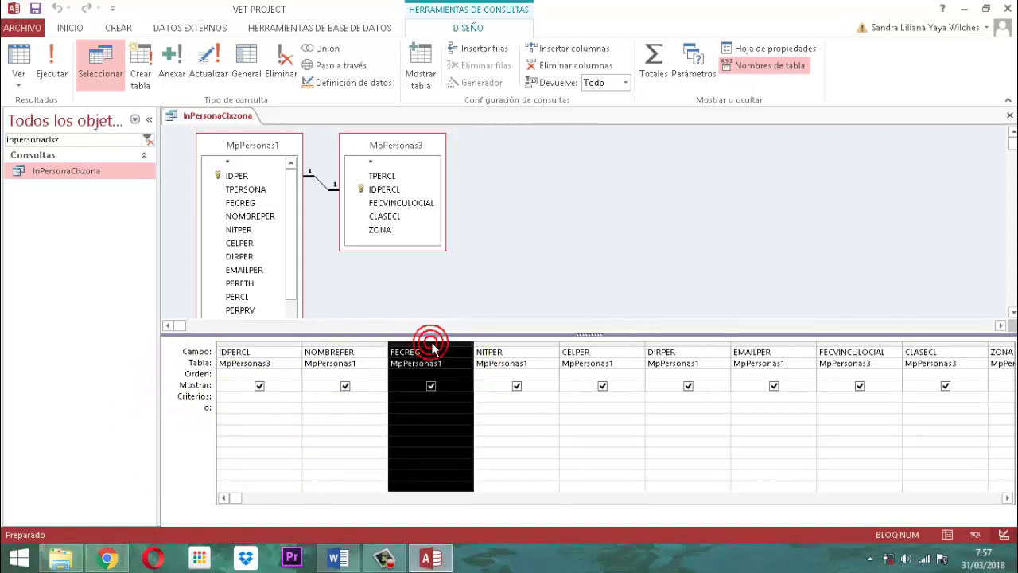
{"action": "left_click_drag", "start_coordinate": [432, 350], "coordinate": [440, 353]}
{"action": "key", "text": "Delete"}
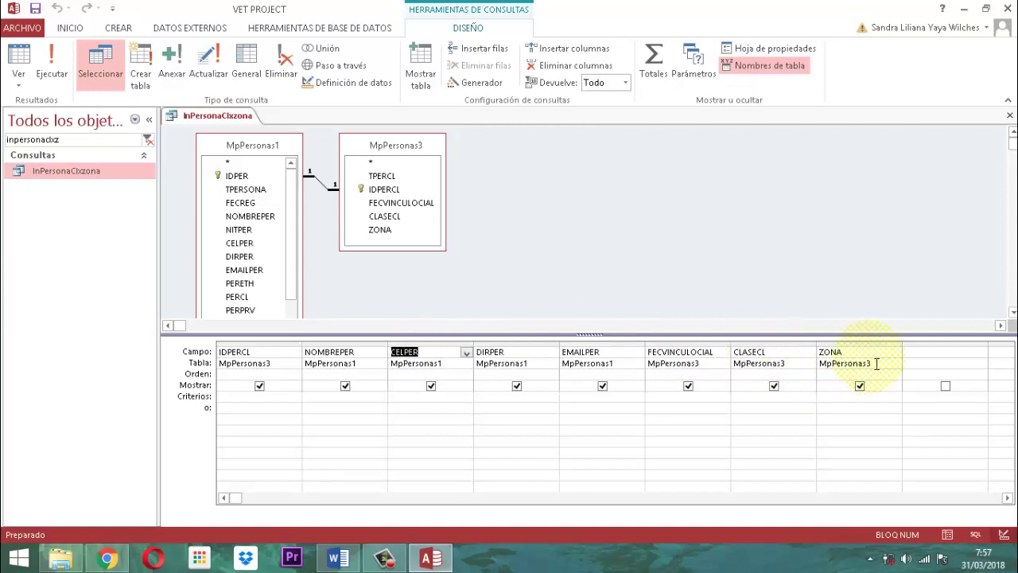
{"action": "left_click", "coordinate": [594, 342]}
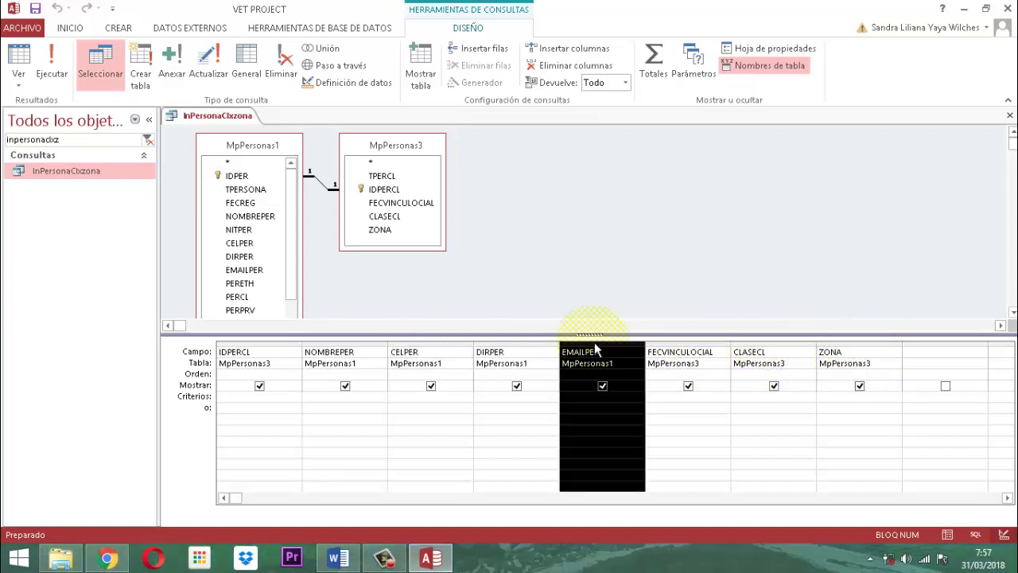
{"action": "key", "text": "shift+Right"}
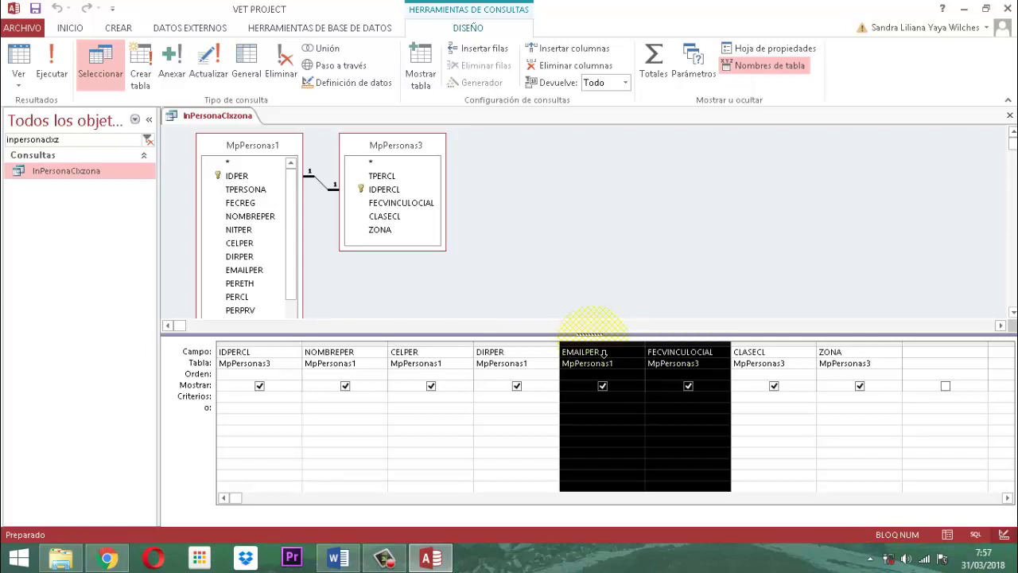
{"action": "key", "text": "Delete"}
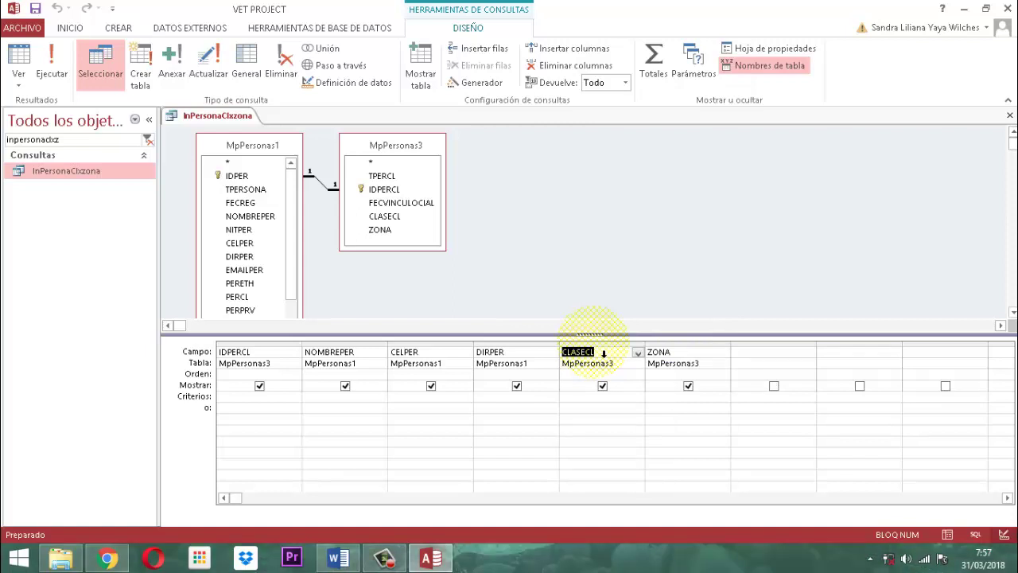
Step: Set the ZONA field's criteria to =[Formularios]![FmMenuPersonasLt]![cmbzona]
{"action": "left_click", "coordinate": [673, 401]}
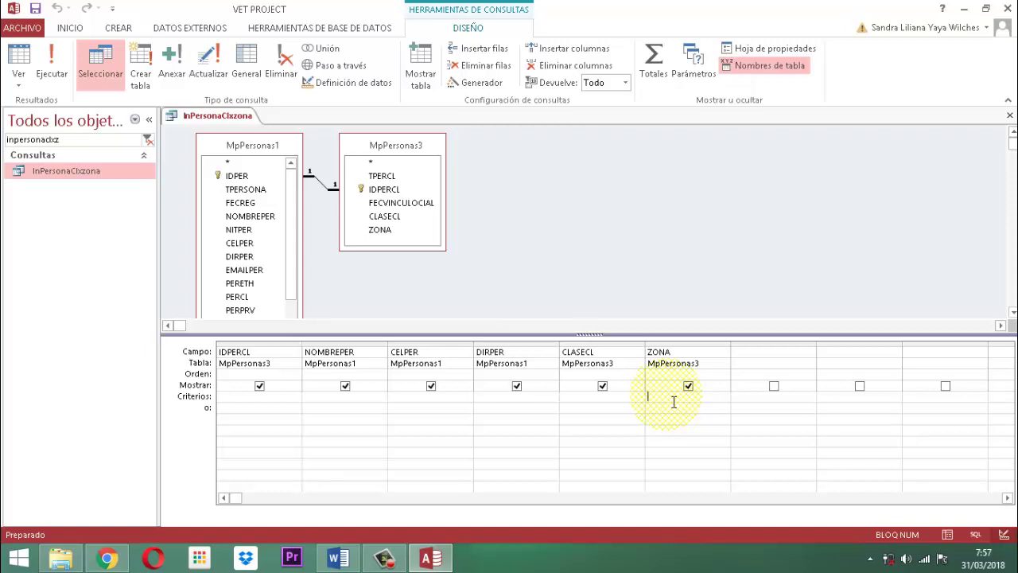
{"action": "left_click", "coordinate": [673, 401]}
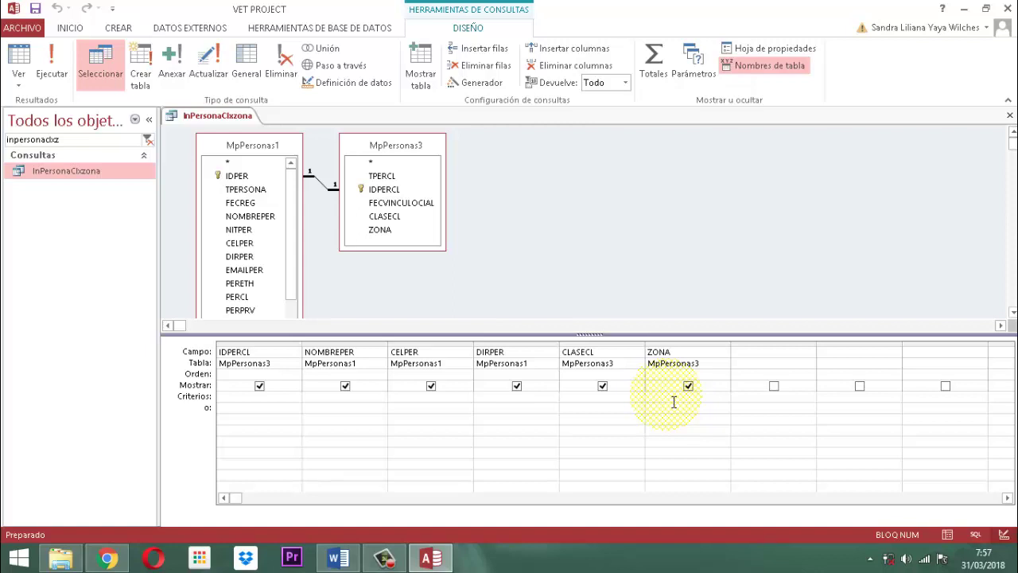
{"action": "type", "text": "=["}
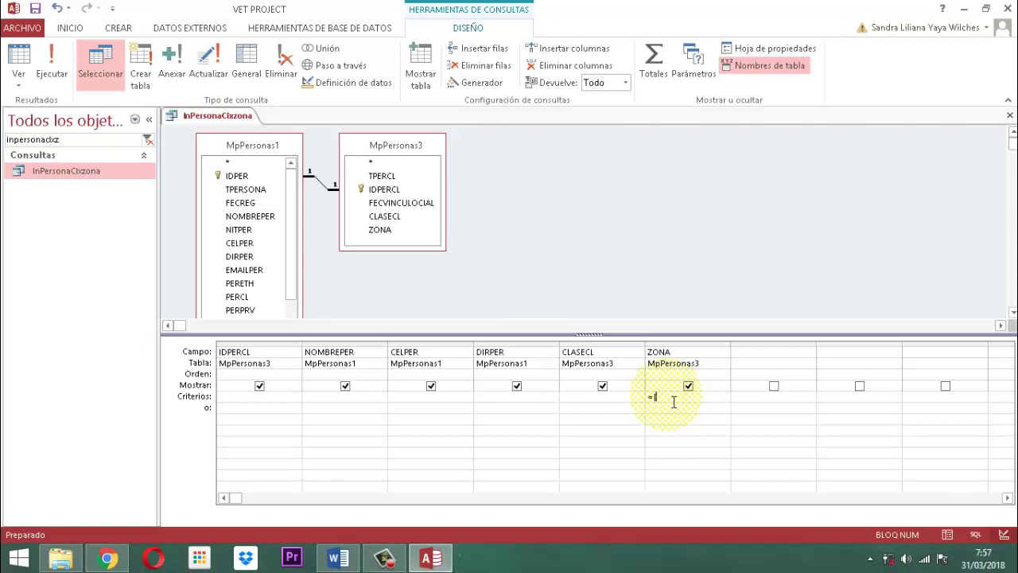
{"action": "type", "text": "f"}
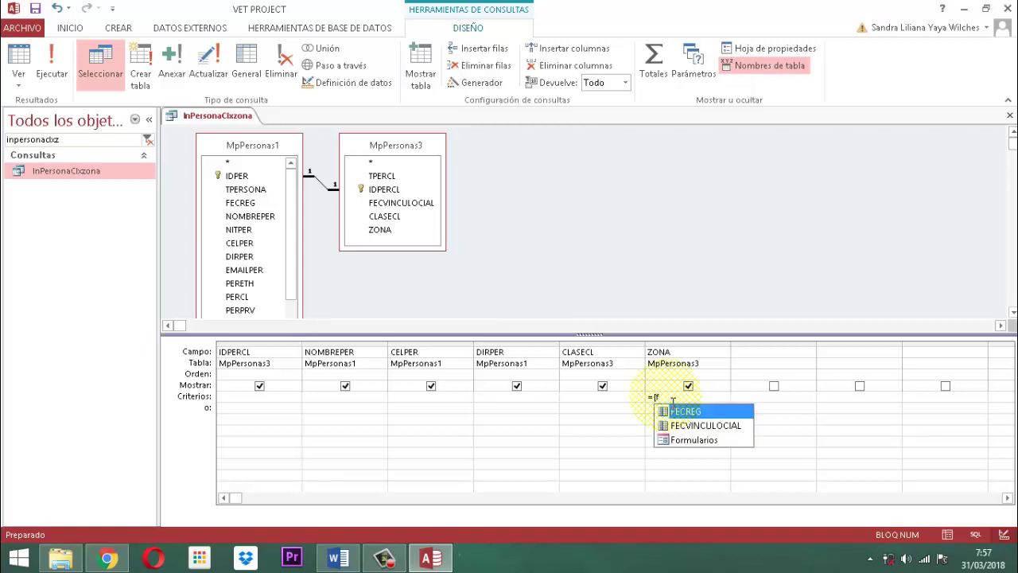
{"action": "double_click", "coordinate": [696, 441]}
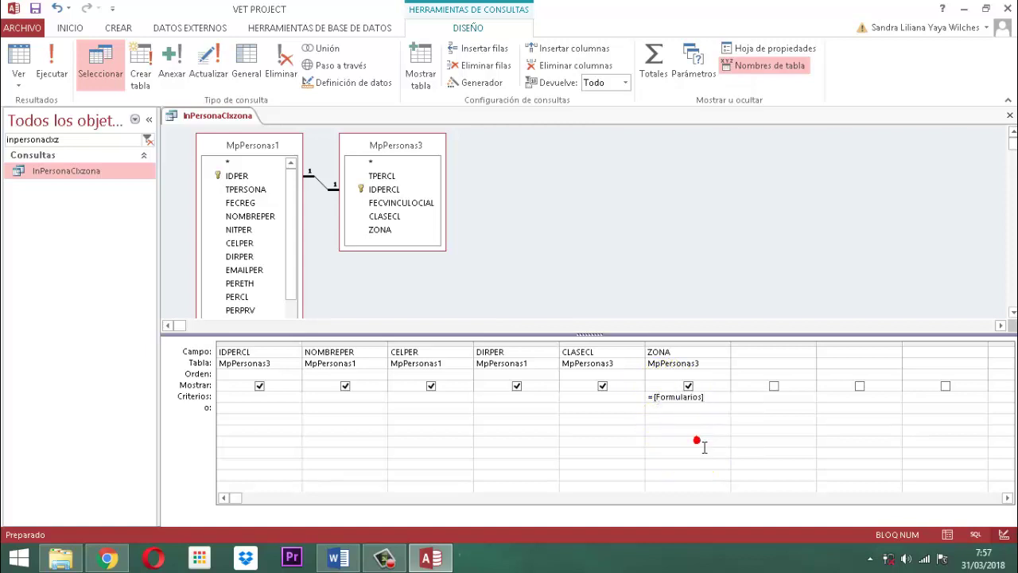
{"action": "type", "text": "!f"}
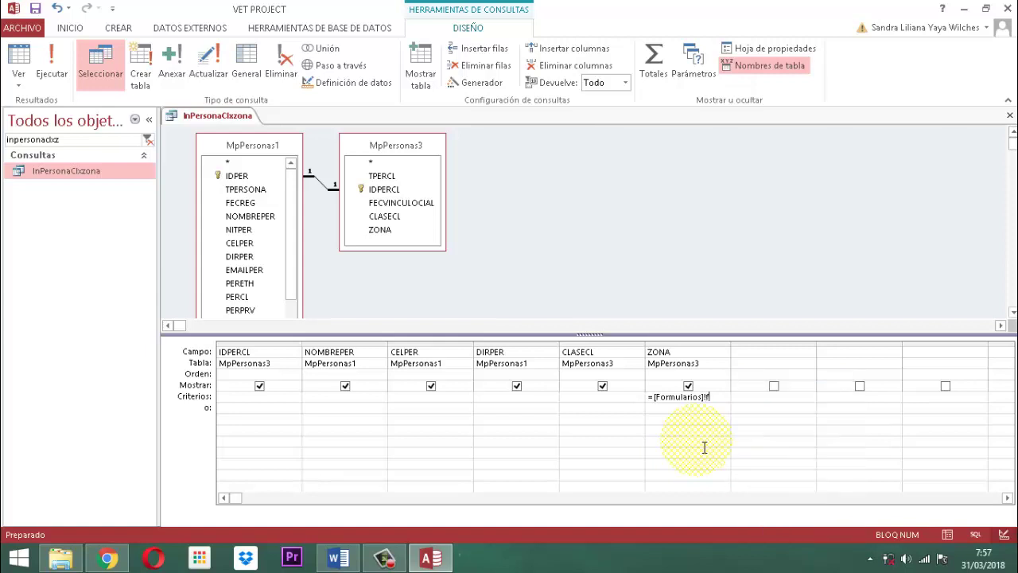
{"action": "type", "text": "mmenupersonasl"}
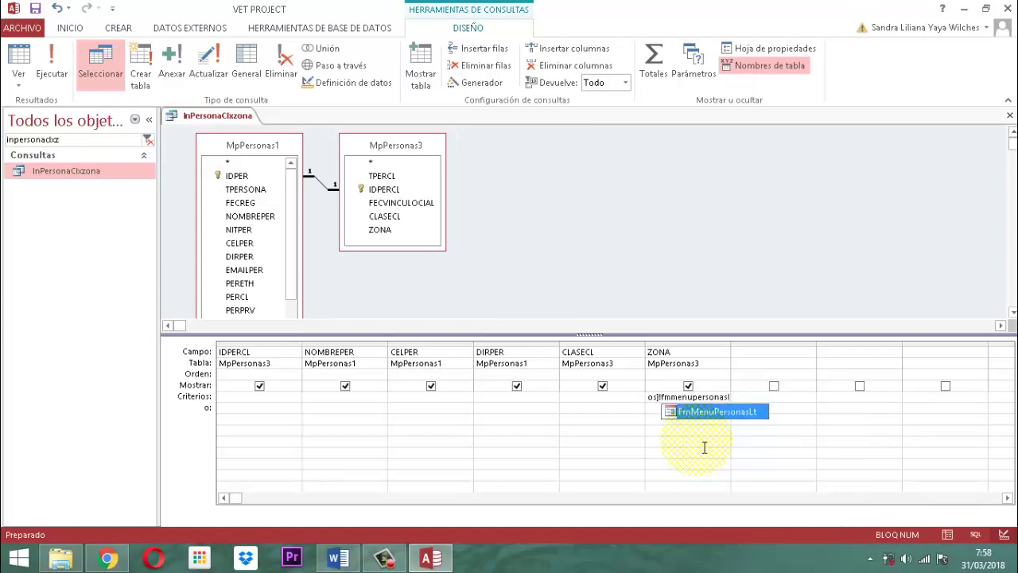
{"action": "double_click", "coordinate": [753, 413]}
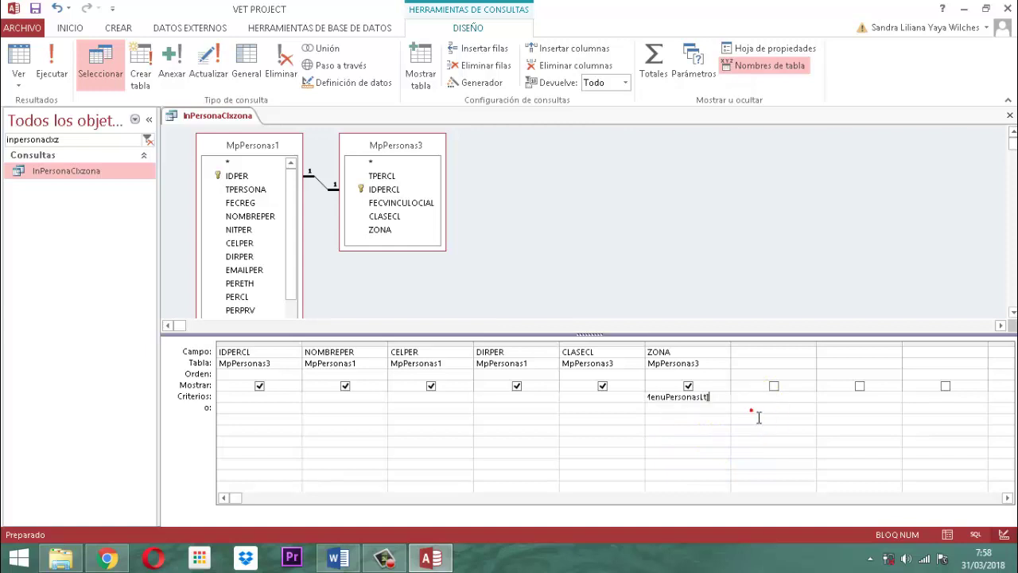
{"action": "type", "text": "!"}
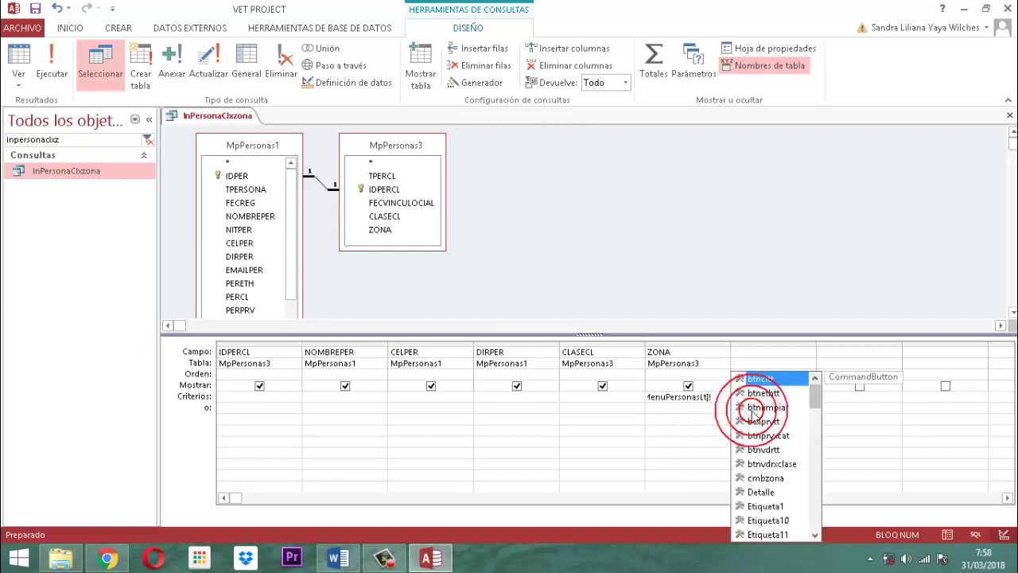
{"action": "type", "text": "cmb"}
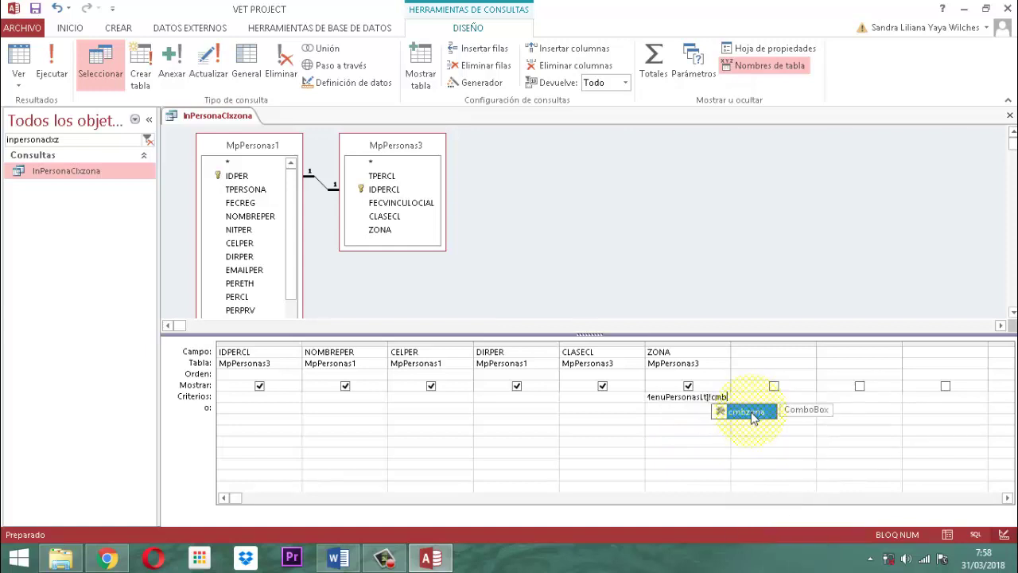
{"action": "double_click", "coordinate": [752, 414]}
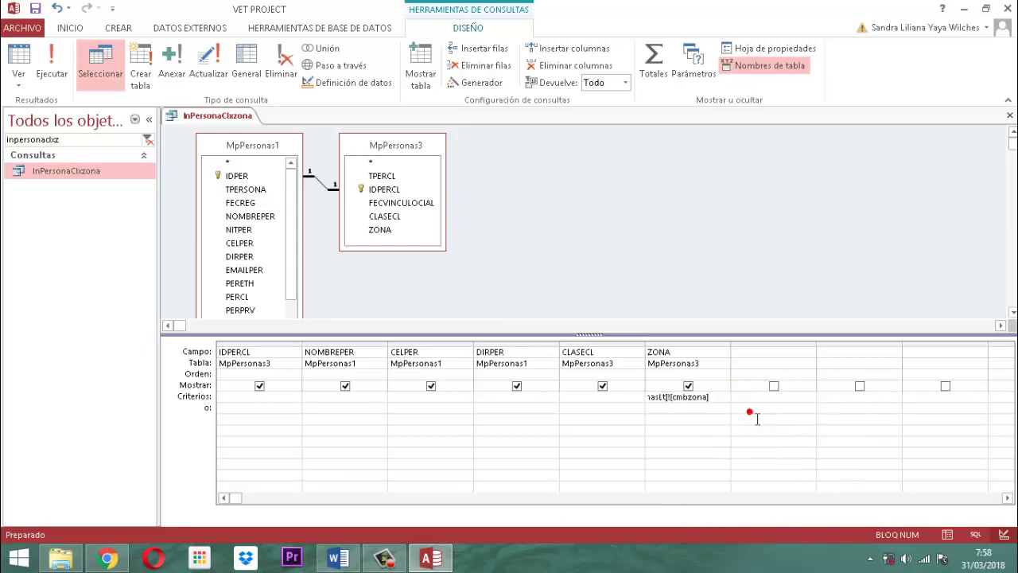
{"action": "left_click", "coordinate": [749, 412]}
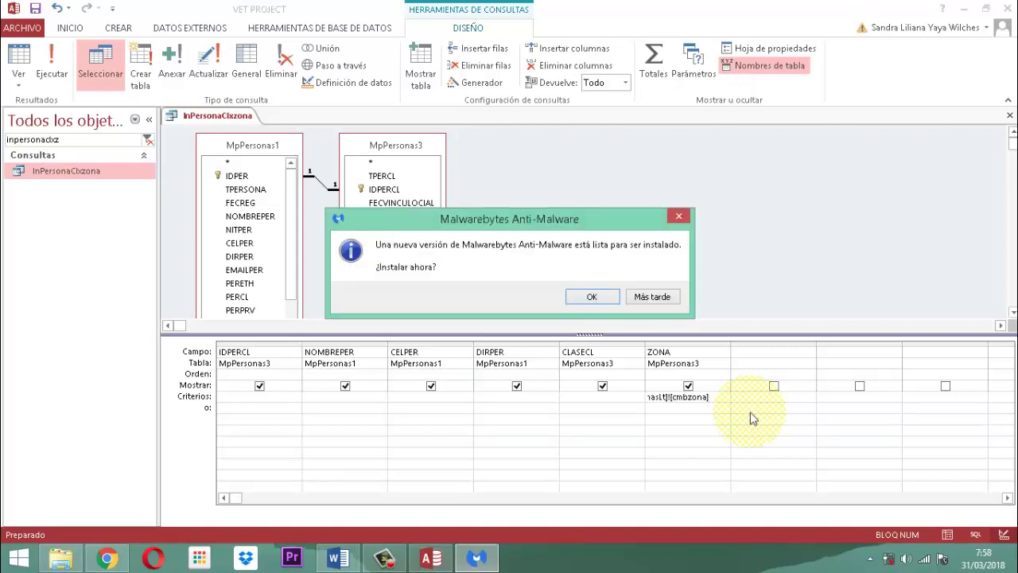
Step: Postpone the Malwarebytes update, then save and close the InPersonaClxzona query
{"action": "left_click", "coordinate": [653, 296]}
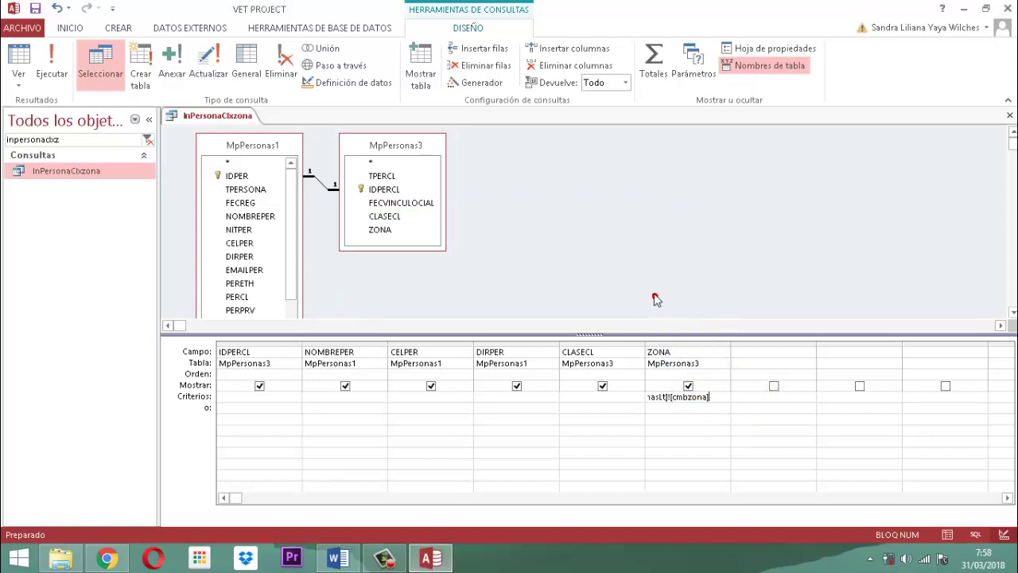
{"action": "right_click", "coordinate": [223, 116]}
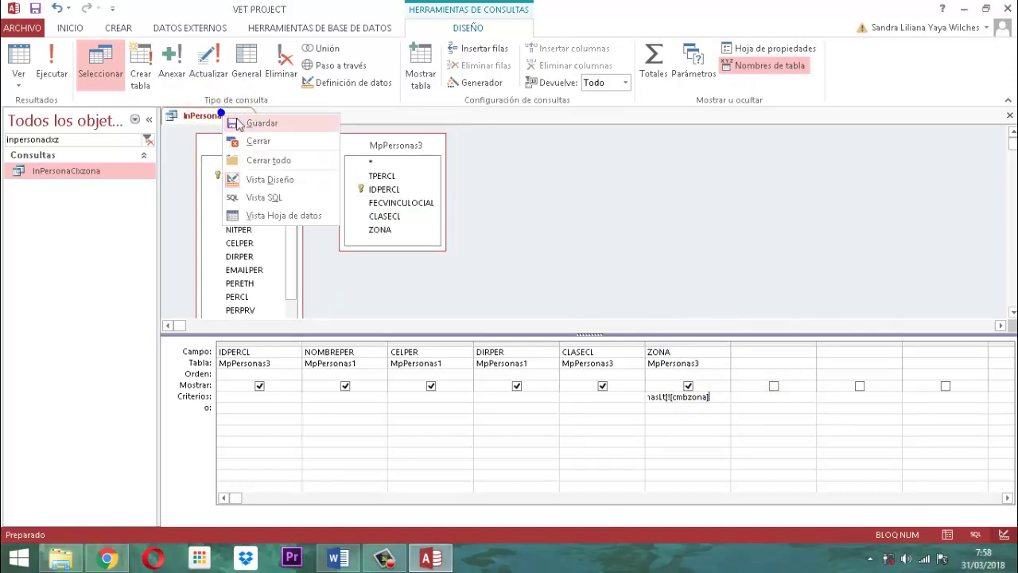
{"action": "left_click", "coordinate": [237, 124]}
{"action": "right_click", "coordinate": [255, 117]}
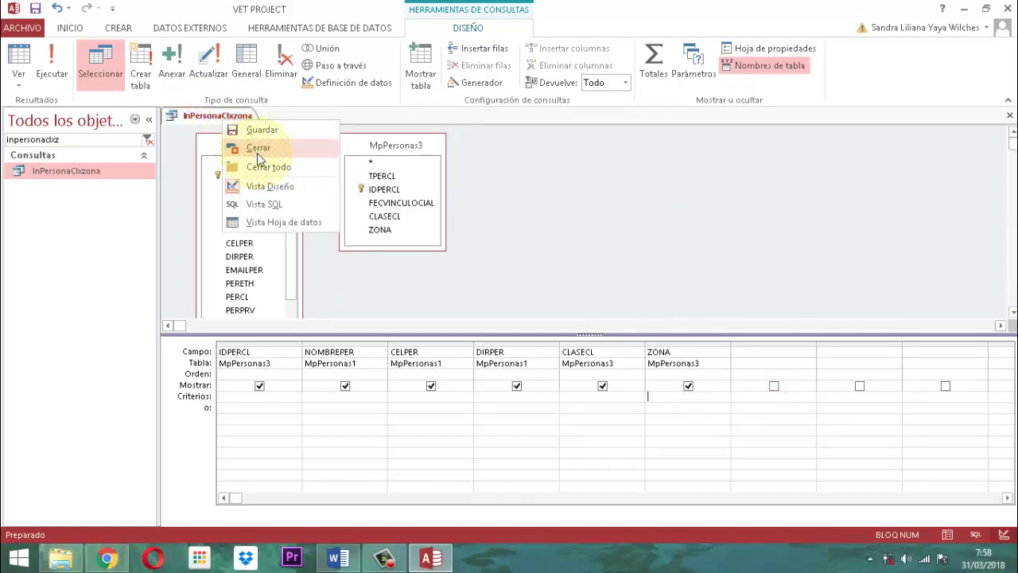
{"action": "left_click", "coordinate": [257, 149]}
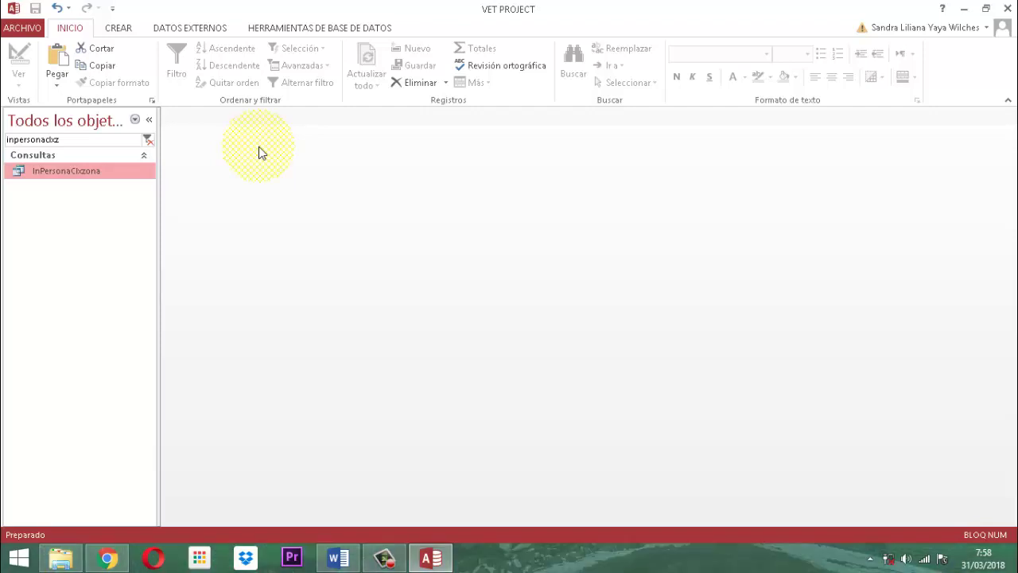
Step: Create a blank report and save it as InPersonaClxzona
{"action": "left_click", "coordinate": [117, 28]}
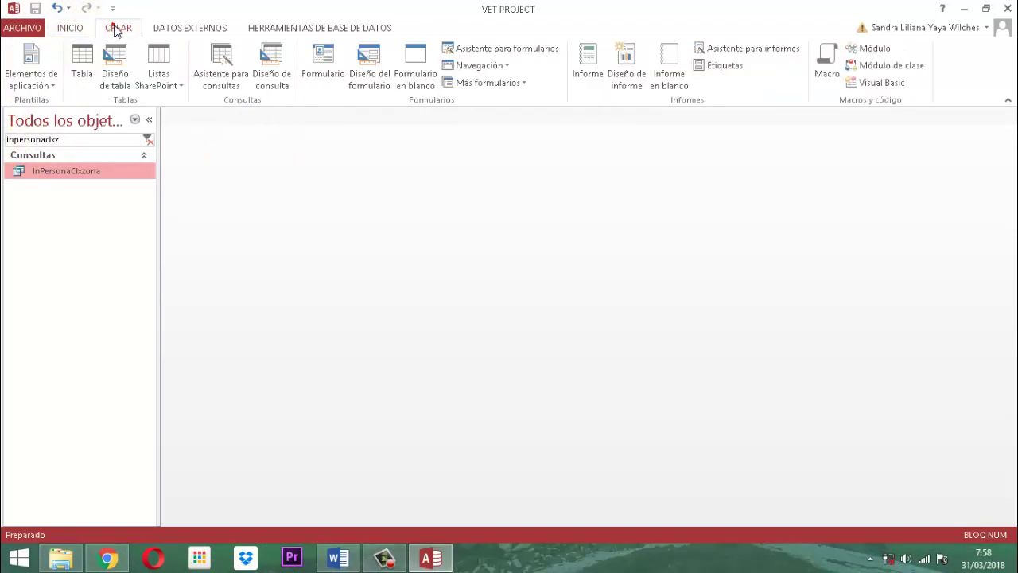
{"action": "left_click", "coordinate": [669, 73]}
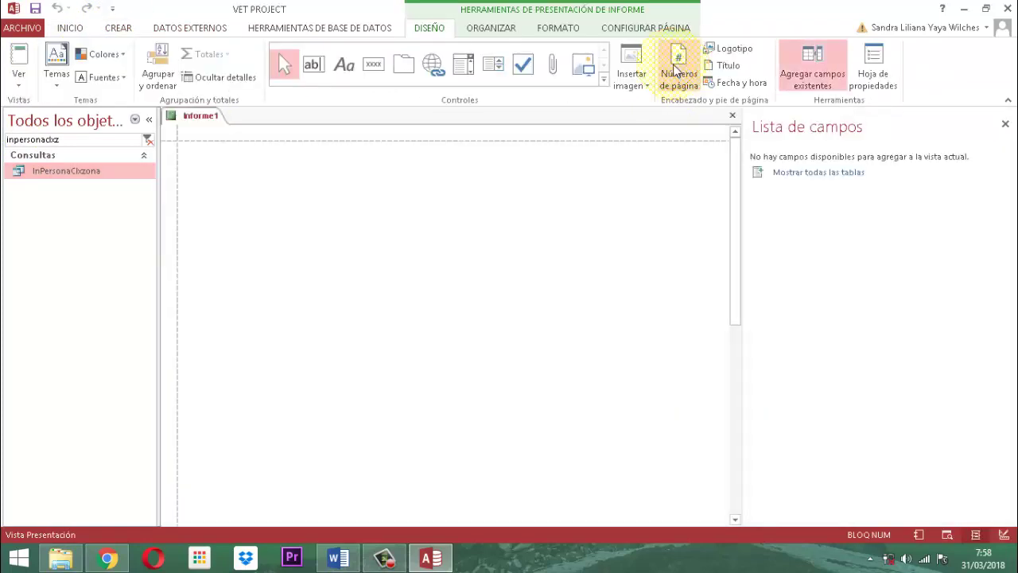
{"action": "right_click", "coordinate": [195, 121]}
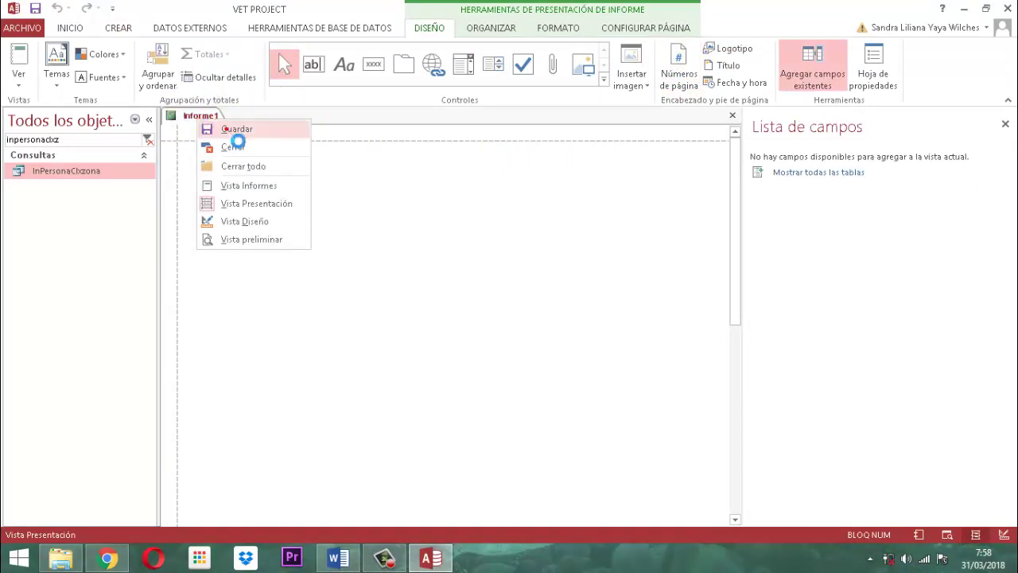
{"action": "left_click", "coordinate": [226, 129]}
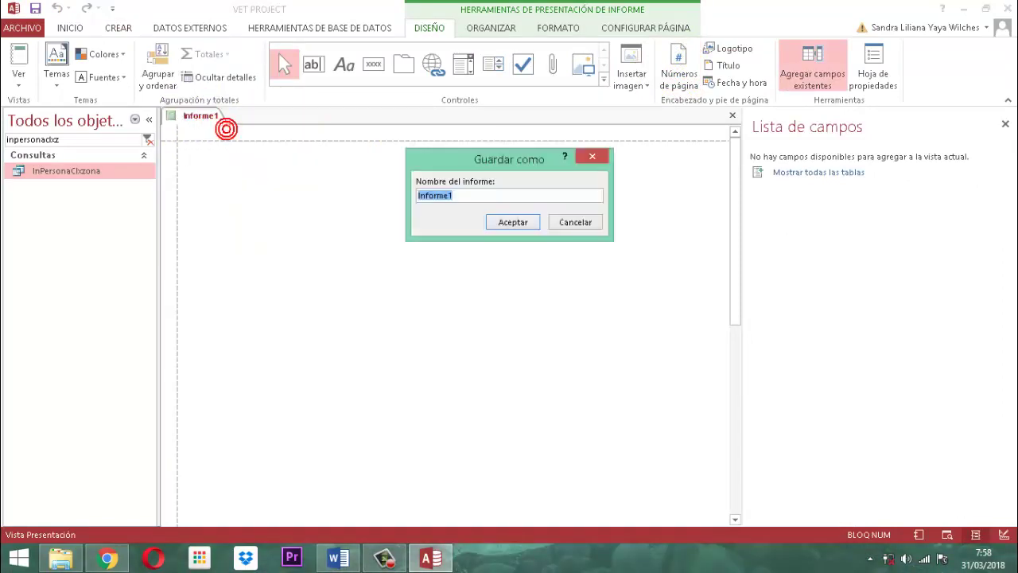
{"action": "key", "text": "BackSpace"}
{"action": "type", "text": "In"}
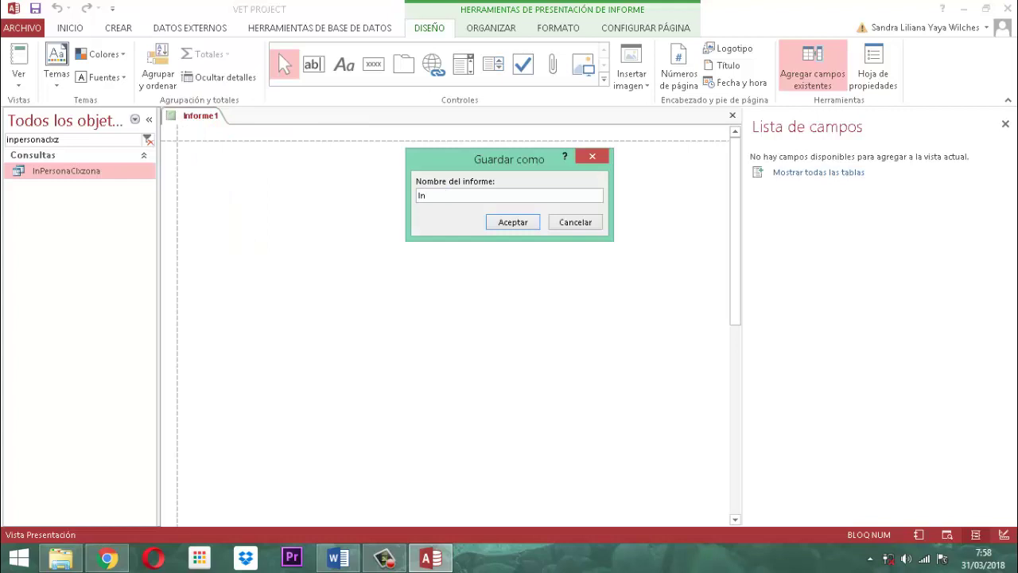
{"action": "type", "text": "PersonaClx"}
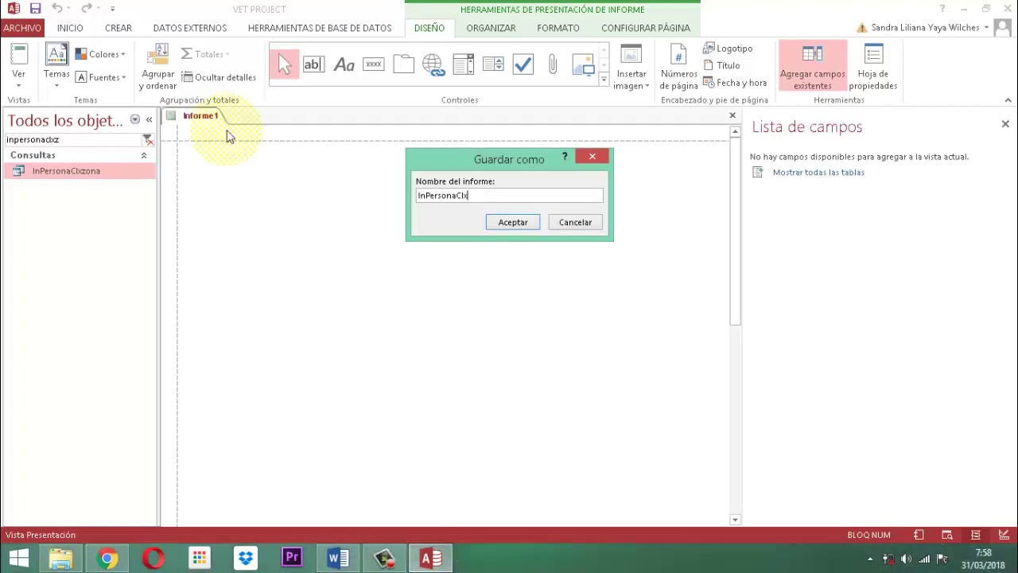
{"action": "type", "text": "zona"}
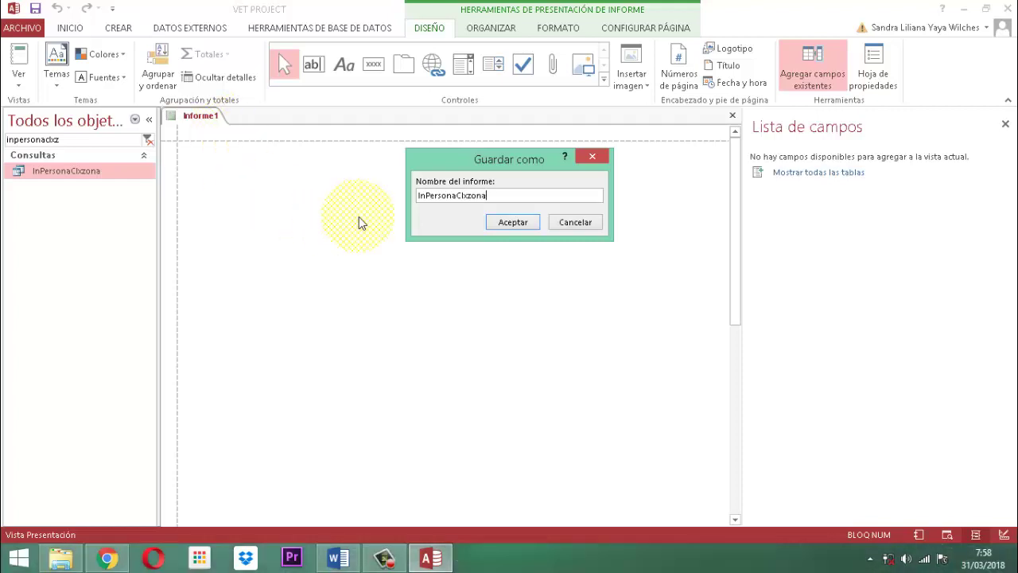
{"action": "left_click", "coordinate": [511, 224]}
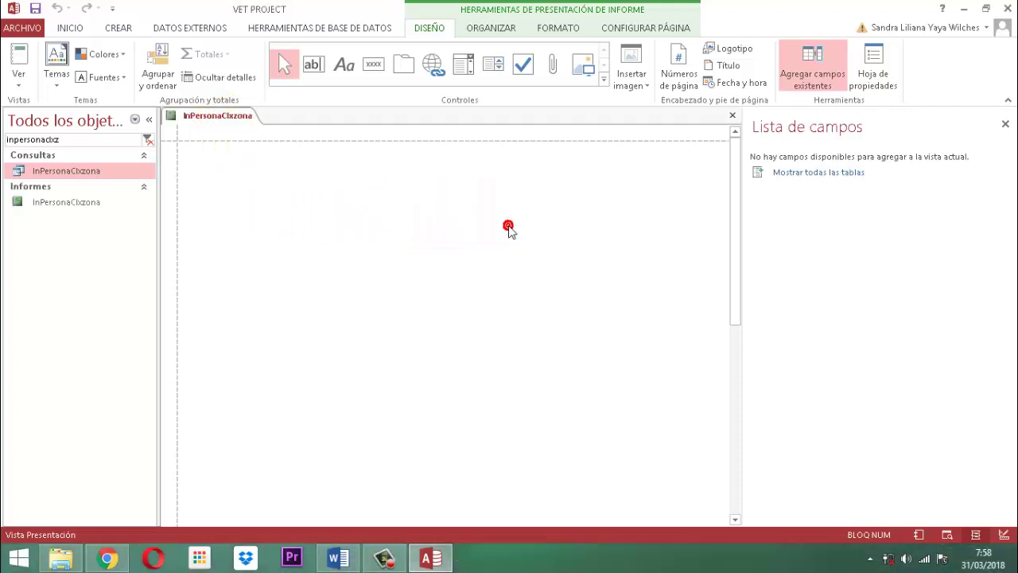
Step: Save the InPersonaClxzona report, switch it to design view and close the field list
{"action": "right_click", "coordinate": [217, 117]}
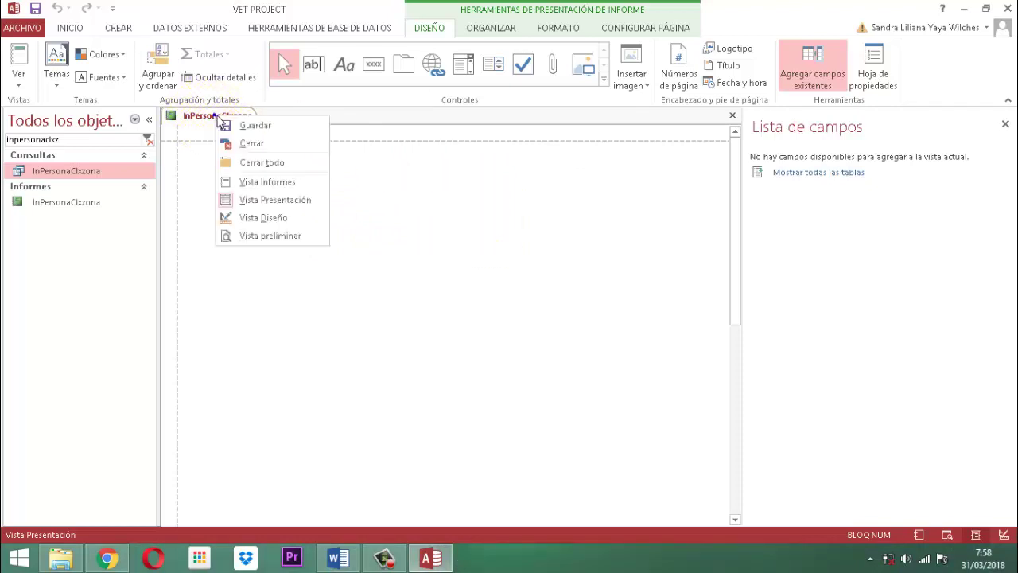
{"action": "left_click", "coordinate": [256, 126]}
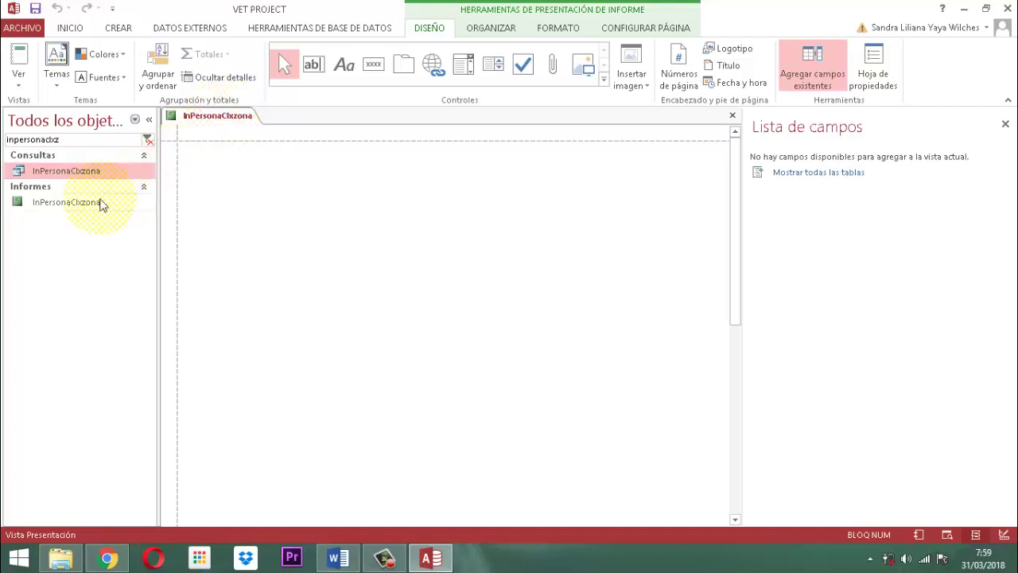
{"action": "right_click", "coordinate": [205, 124]}
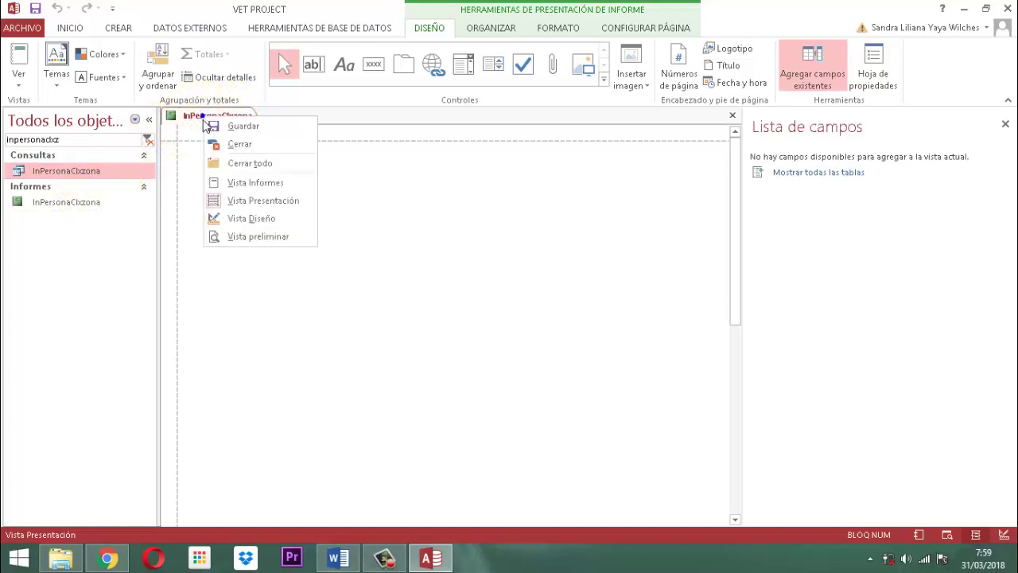
{"action": "left_click", "coordinate": [256, 218]}
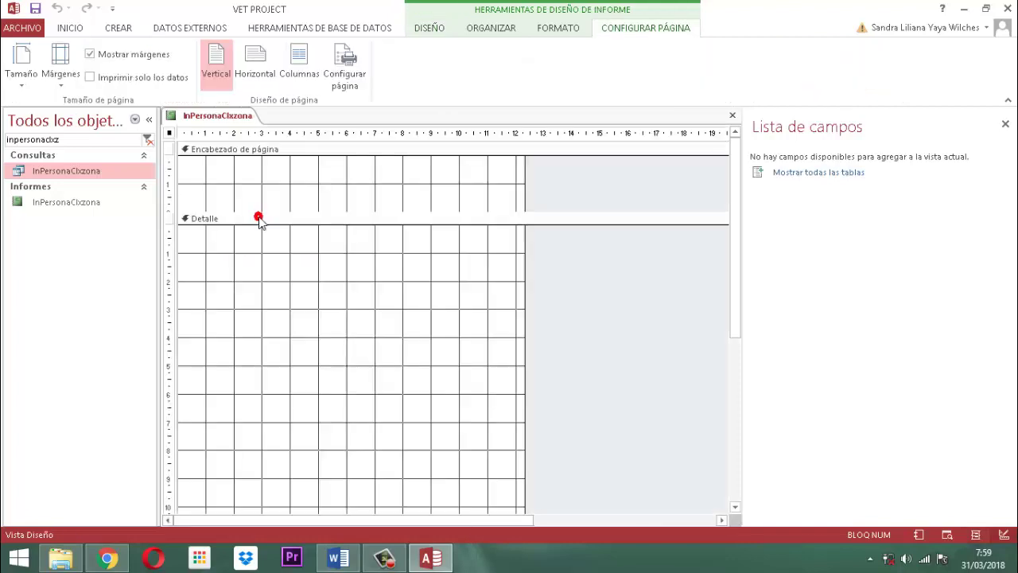
{"action": "left_click", "coordinate": [1005, 123]}
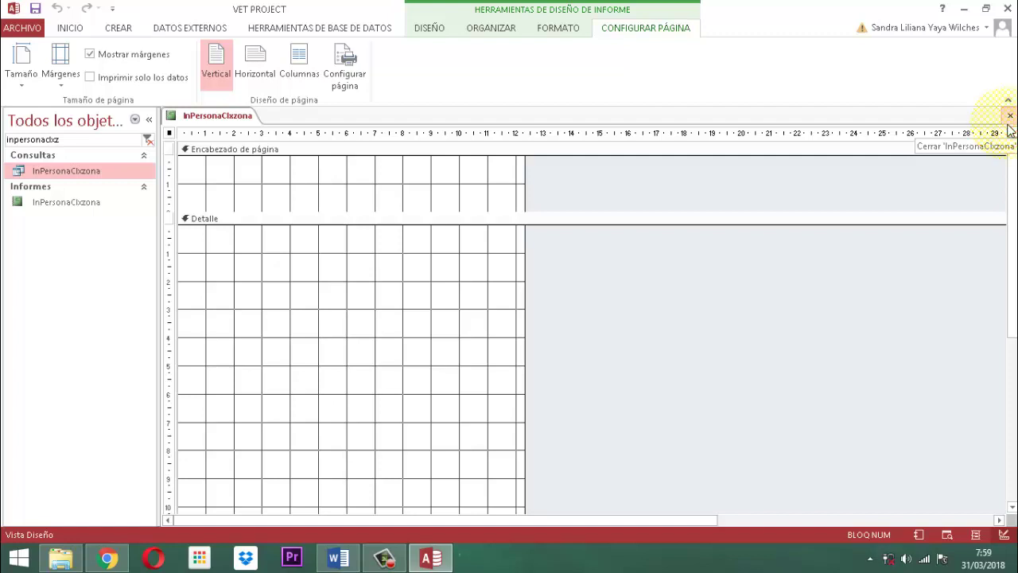
Step: Set the report's record source (Origen del registro) to InPersonaClxzona and close the property sheet
{"action": "left_click", "coordinate": [424, 30]}
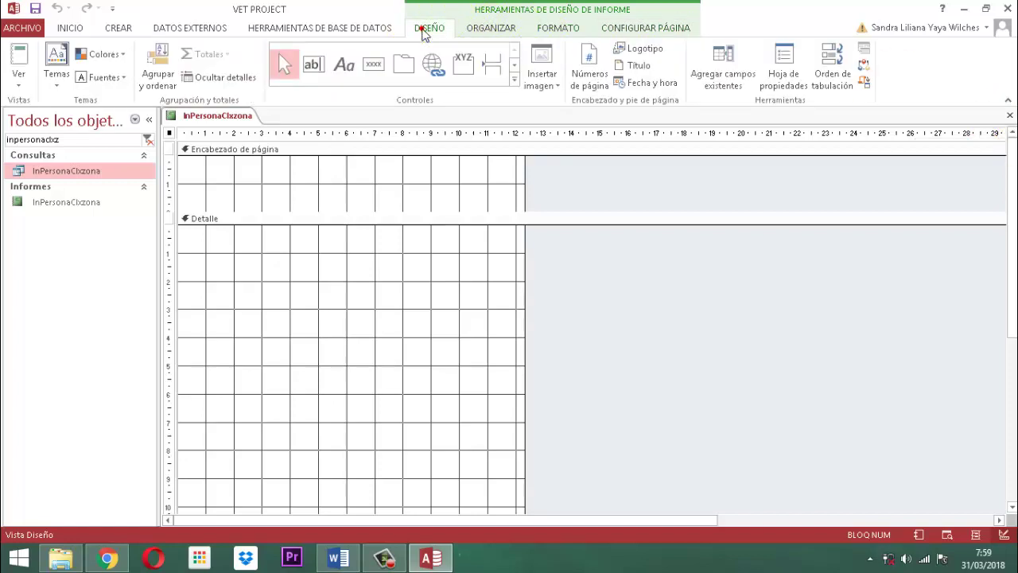
{"action": "left_click", "coordinate": [790, 70]}
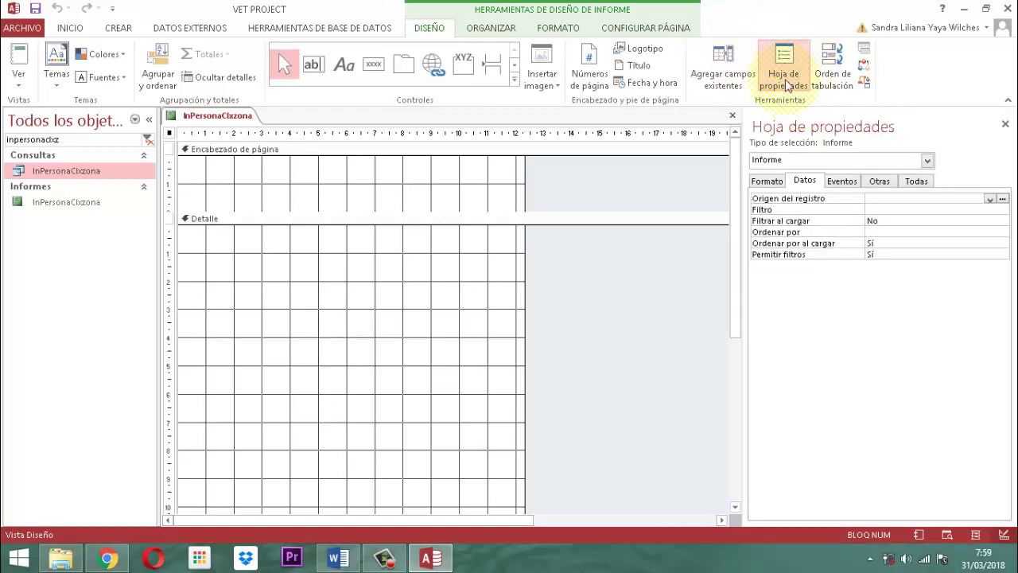
{"action": "left_click", "coordinate": [805, 181]}
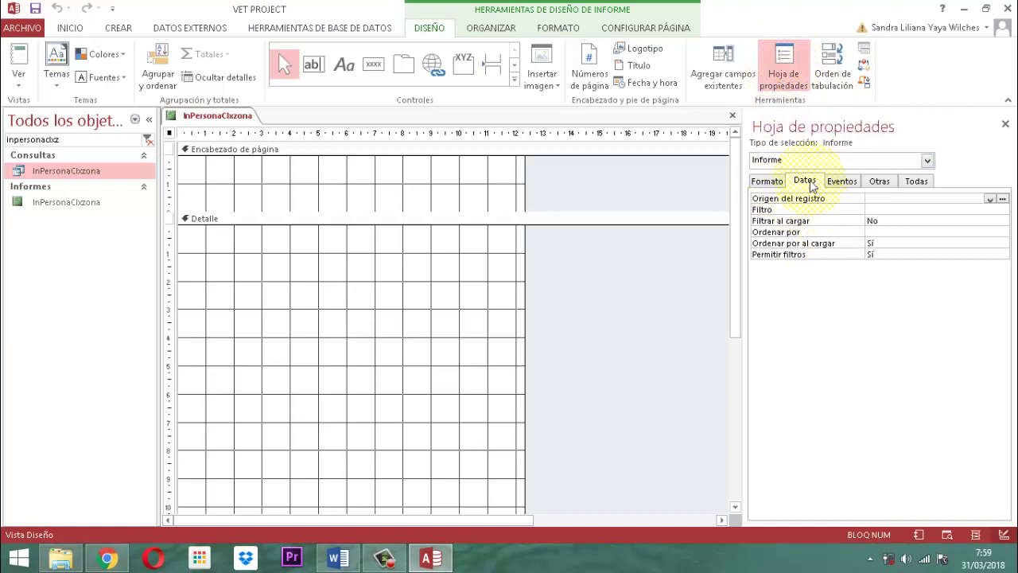
{"action": "left_click", "coordinate": [889, 201]}
{"action": "type", "text": "In"}
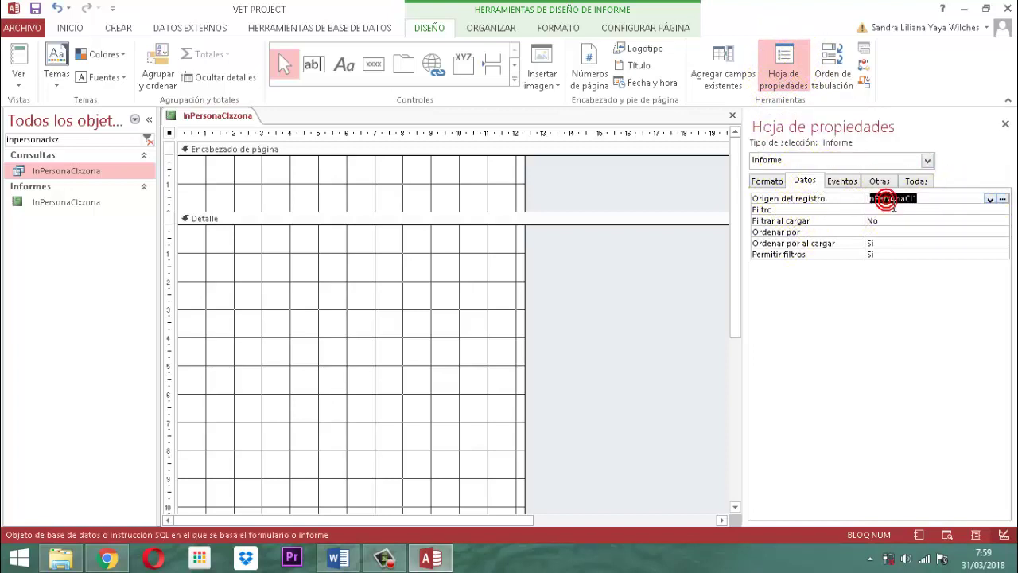
{"action": "type", "text": "Persona"}
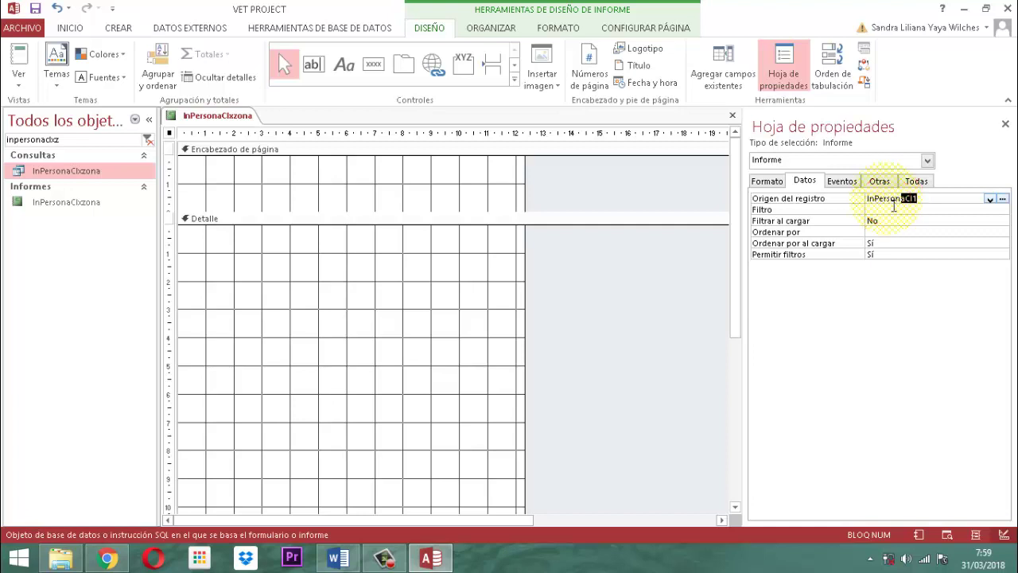
{"action": "type", "text": "Clxzona"}
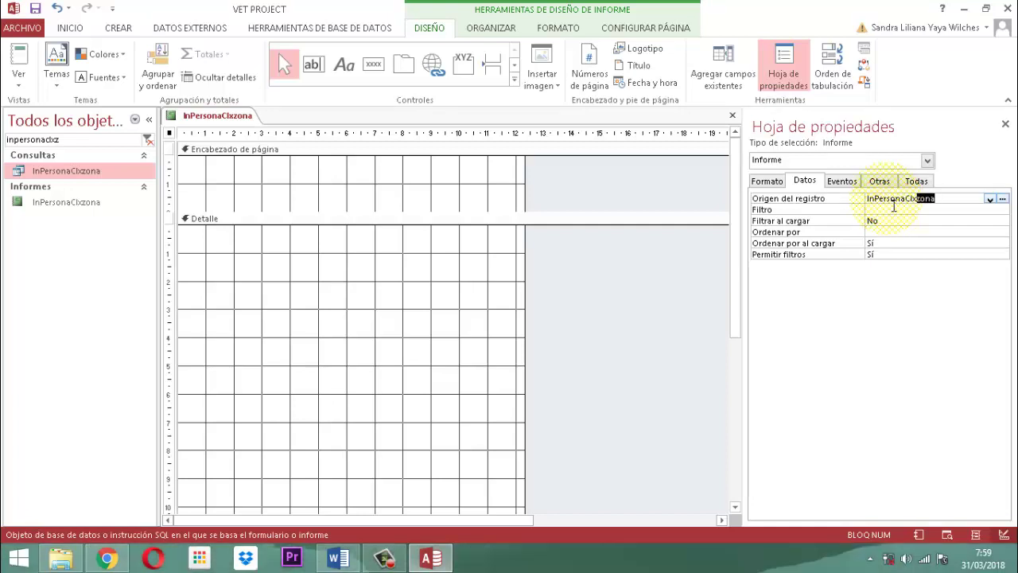
{"action": "key", "text": "Return"}
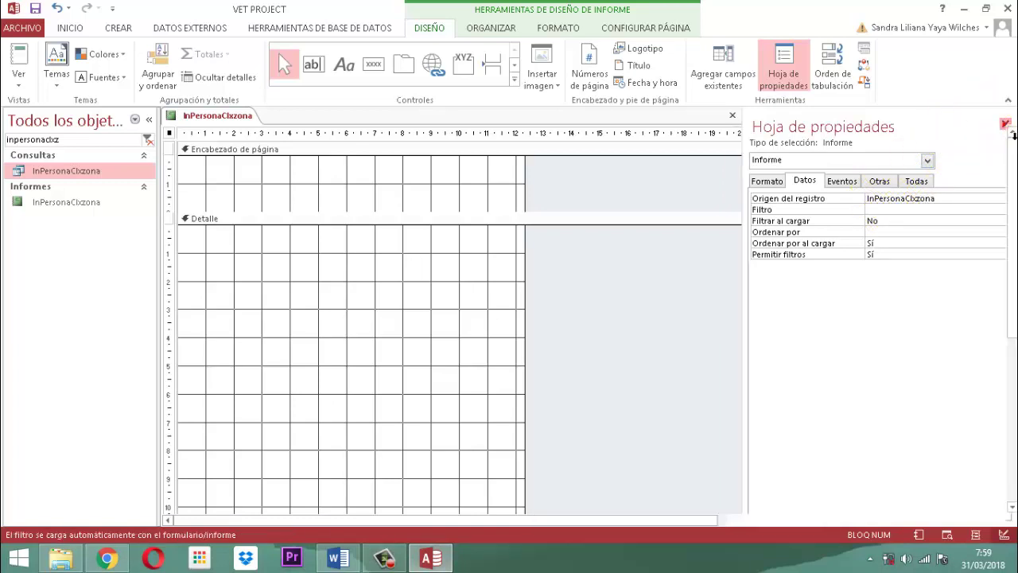
{"action": "left_click", "coordinate": [1005, 125]}
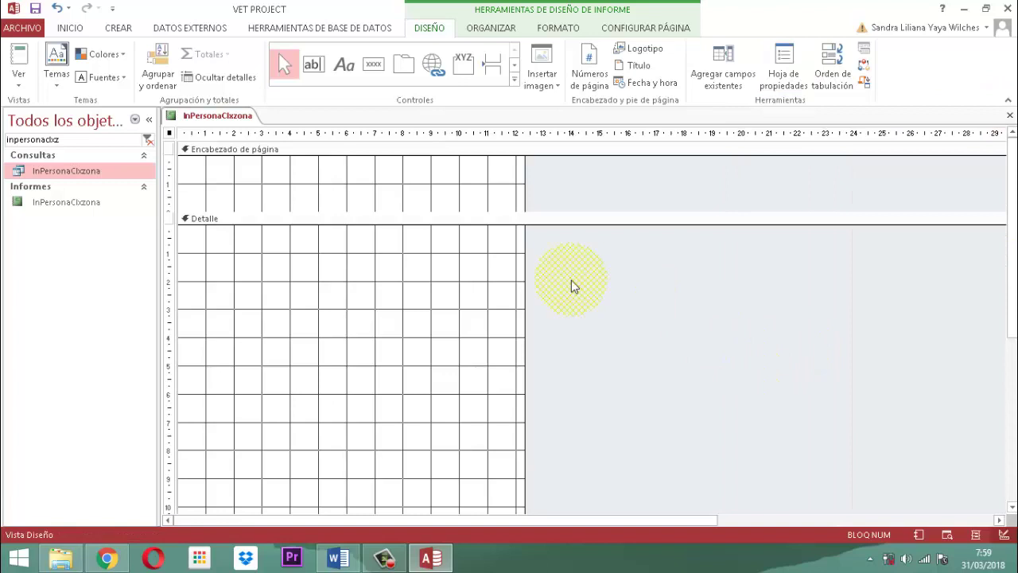
Step: Set the report's title (Título) property to MODULO PERSONAS
{"action": "left_click", "coordinate": [783, 65]}
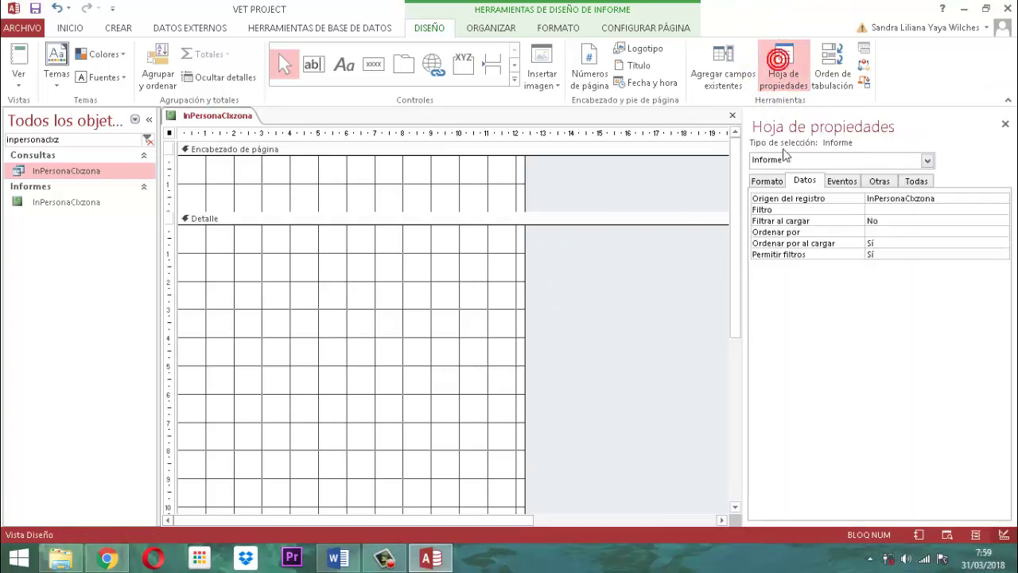
{"action": "left_click", "coordinate": [767, 180]}
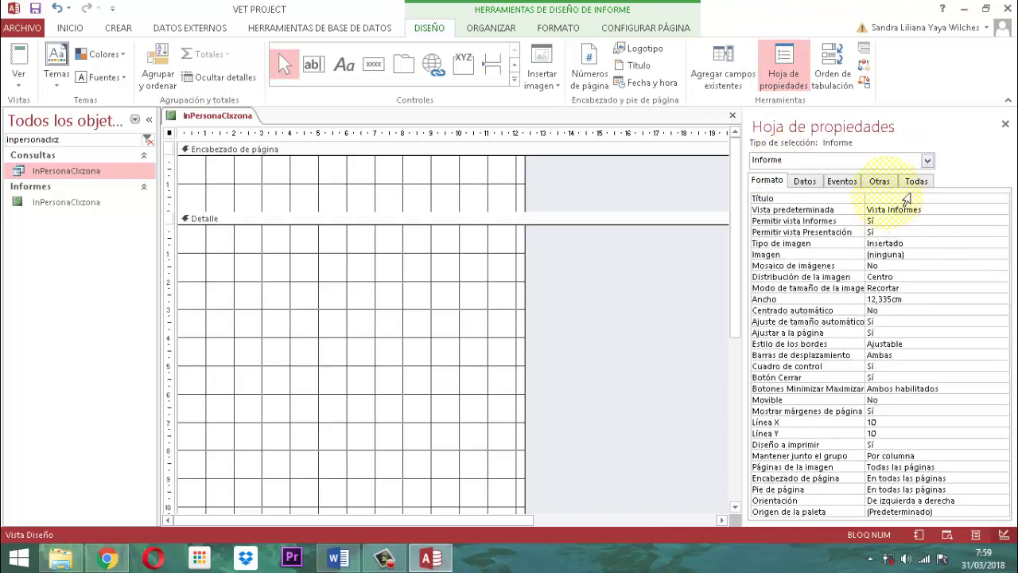
{"action": "left_click", "coordinate": [883, 198]}
{"action": "key", "text": "Caps_Lock"}
{"action": "type", "text": "MOD"}
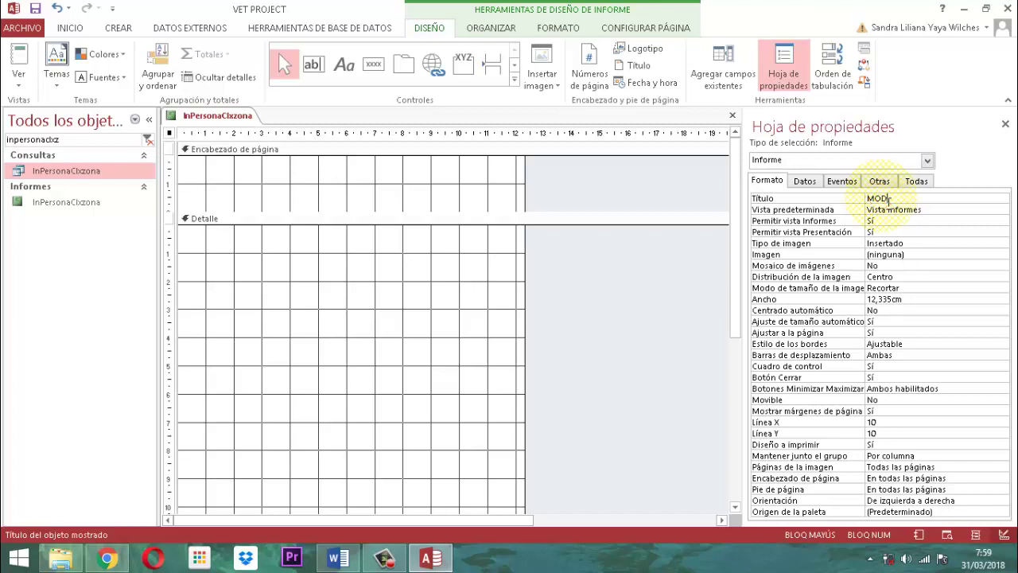
{"action": "type", "text": "ULO PERSONAS"}
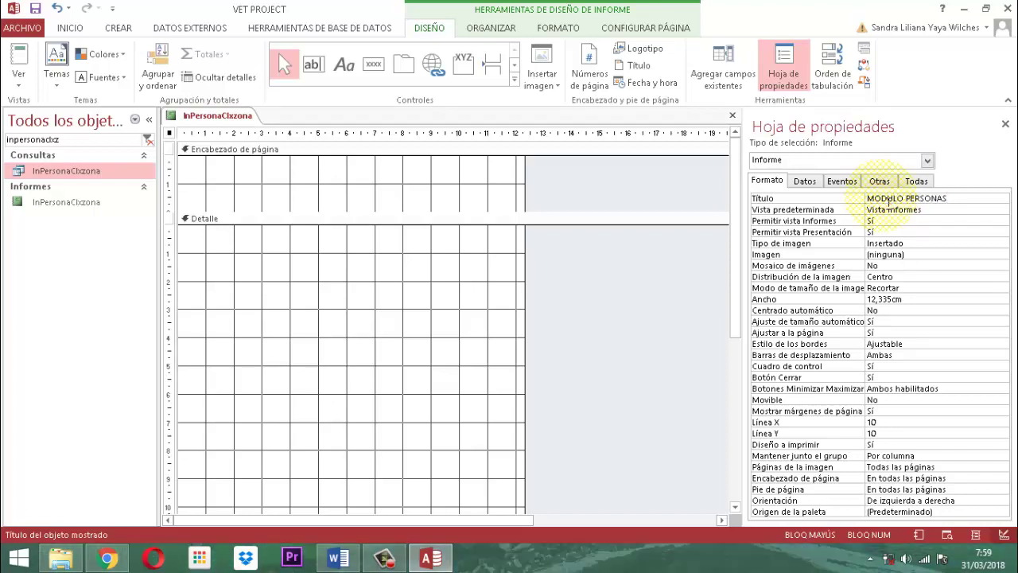
{"action": "key", "text": "Return"}
Step: Set the report's automatic centering (Centrado automático) property to Sí
{"action": "key", "text": "Down"}
{"action": "key", "text": "Down"}
{"action": "key", "text": "Down"}
{"action": "key", "text": "Down"}
{"action": "key", "text": "Down"}
{"action": "key", "text": "Down"}
{"action": "key", "text": "Down"}
{"action": "key", "text": "Down"}
{"action": "key", "text": "Down"}
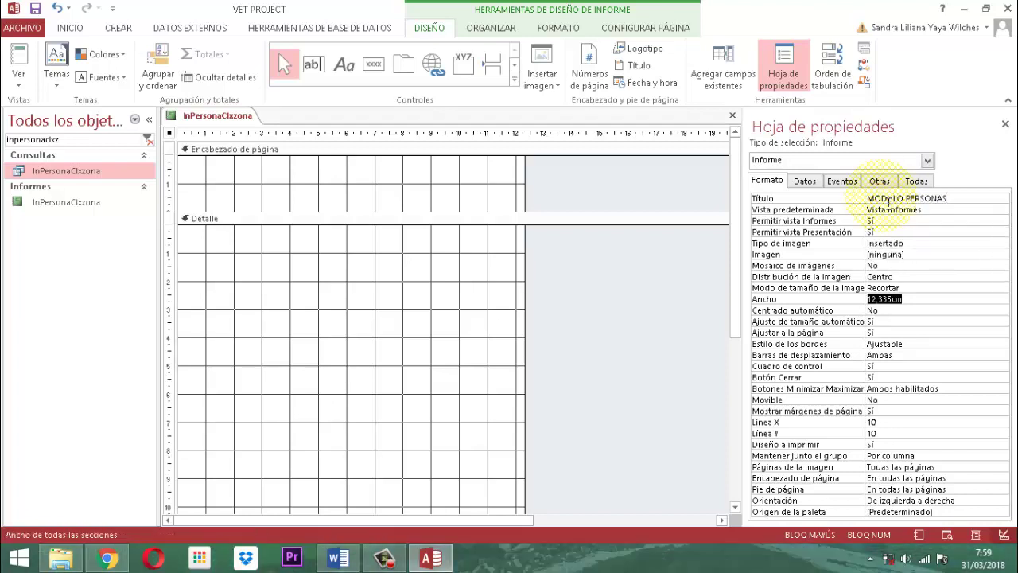
{"action": "type", "text": "Sí"}
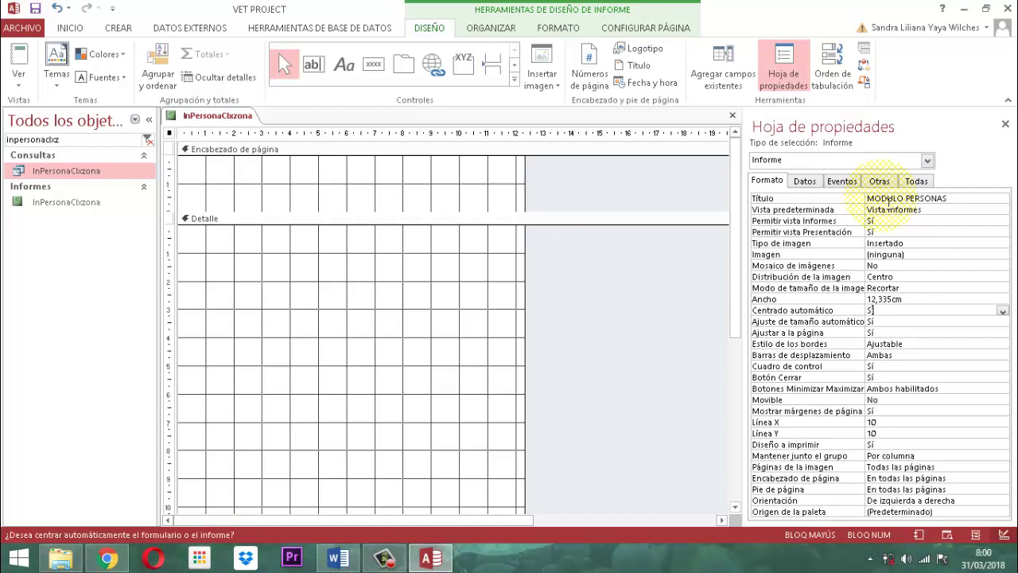
Step: Set the report's minimize and maximize buttons (Botones Minimizar Maximizar) property to Ninguno
{"action": "key", "text": "Down"}
{"action": "key", "text": "Down"}
{"action": "key", "text": "Down"}
{"action": "key", "text": "Down"}
{"action": "key", "text": "Down"}
{"action": "key", "text": "Down"}
{"action": "key", "text": "Down"}
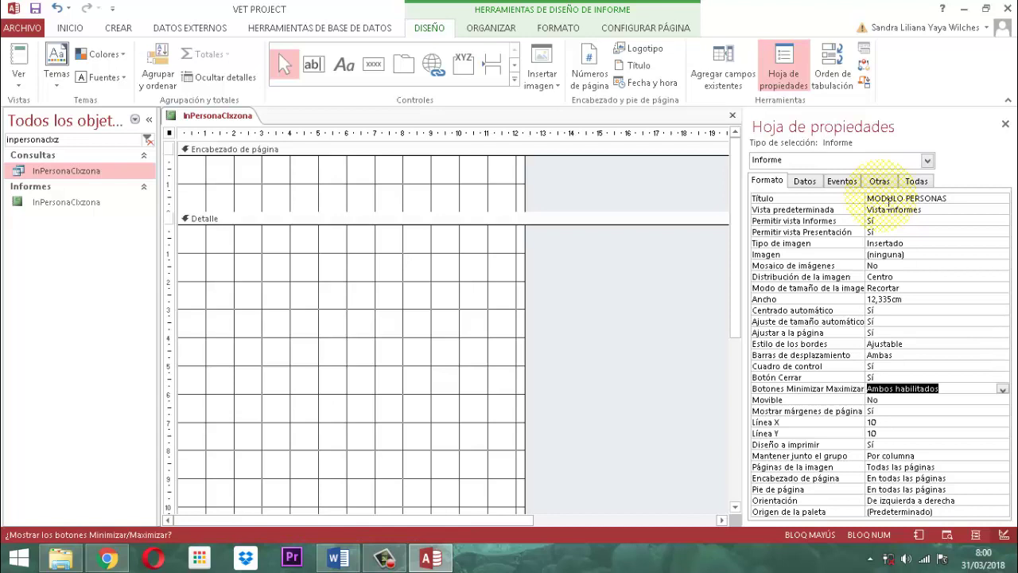
{"action": "type", "text": "Ninguno"}
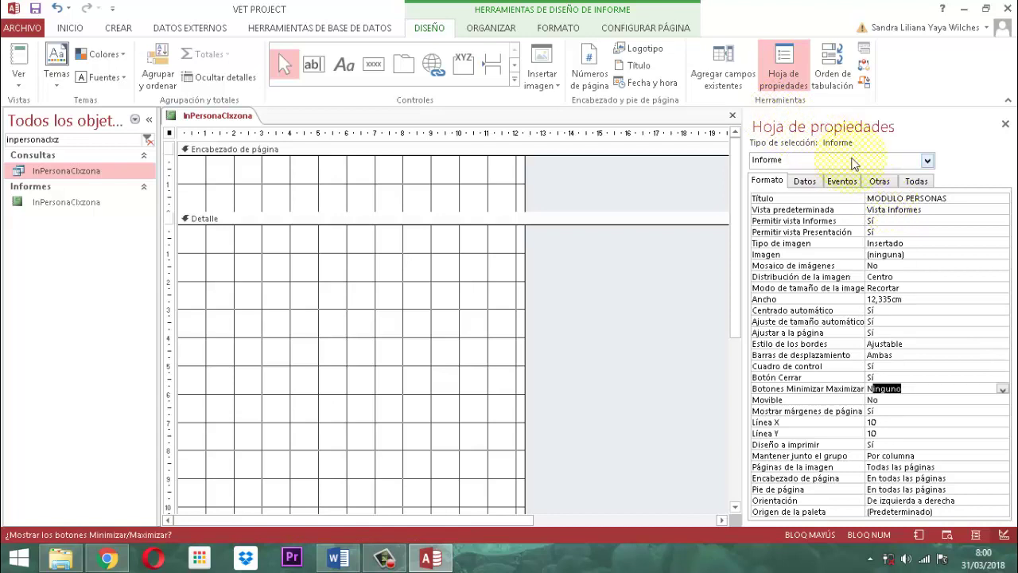
Step: Set the report's pop-up (Emergente) property to Sí and close the property sheet
{"action": "left_click", "coordinate": [879, 182]}
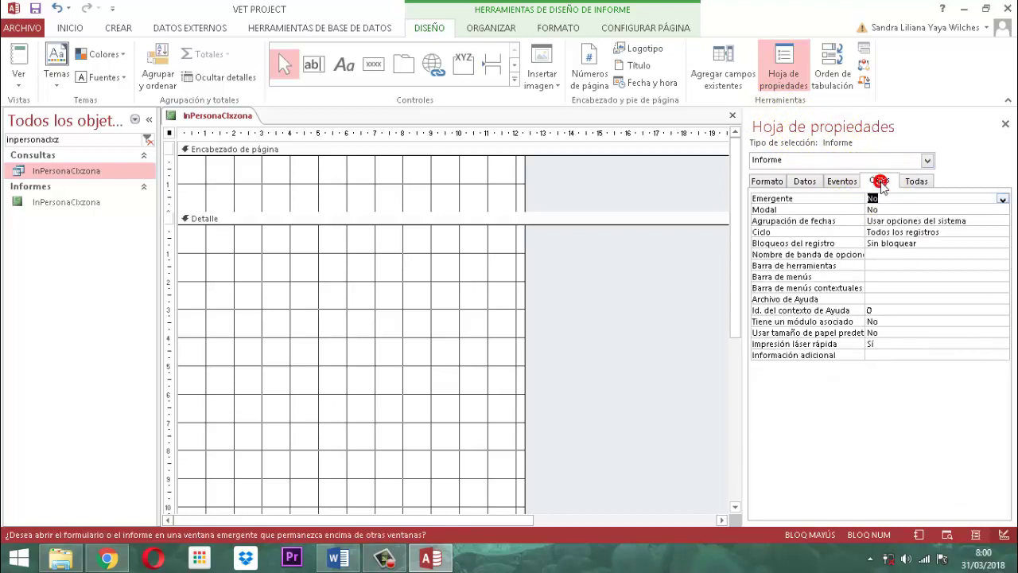
{"action": "type", "text": "Sí"}
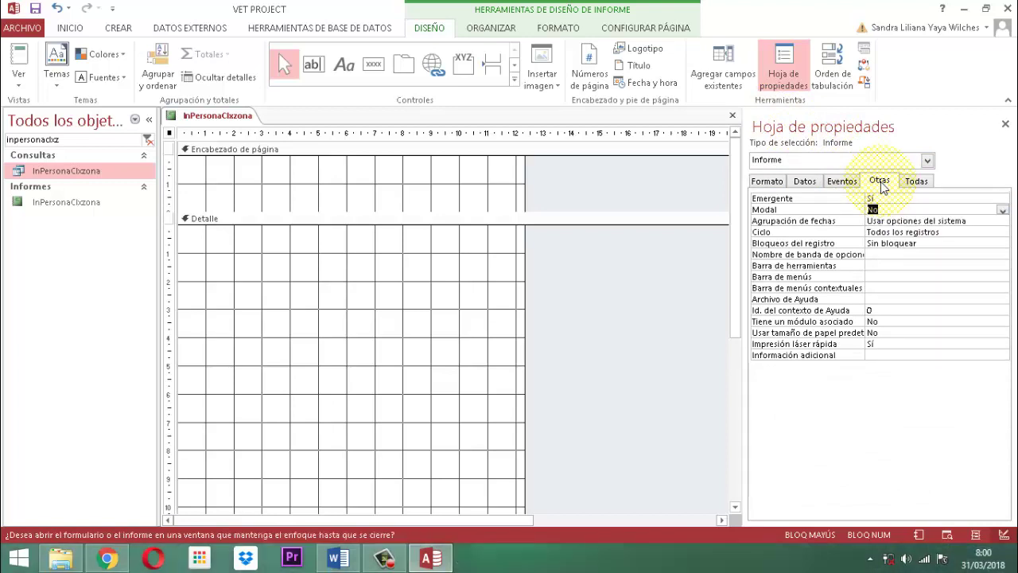
{"action": "left_click", "coordinate": [1005, 124]}
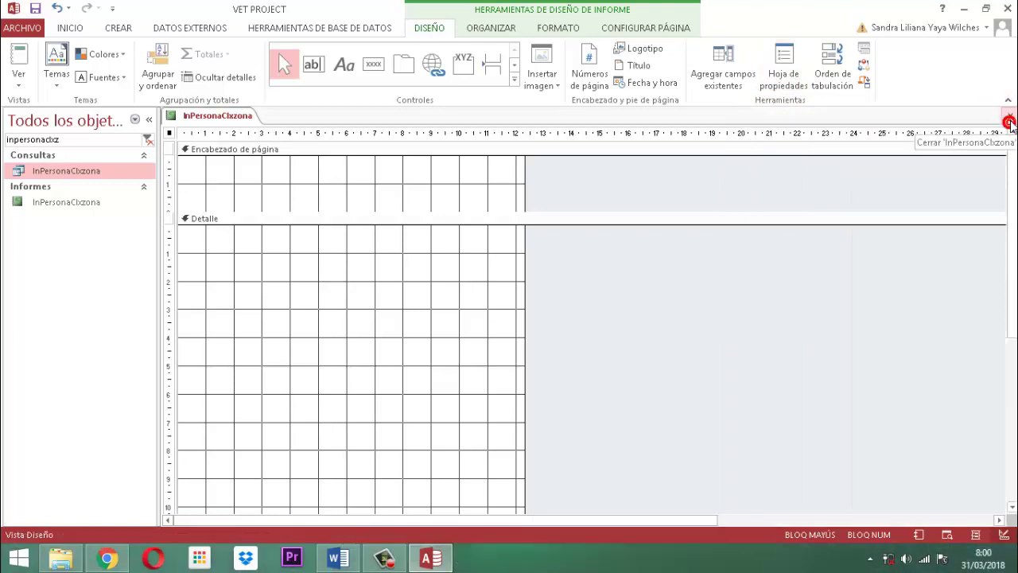
{"action": "left_click", "coordinate": [1010, 118]}
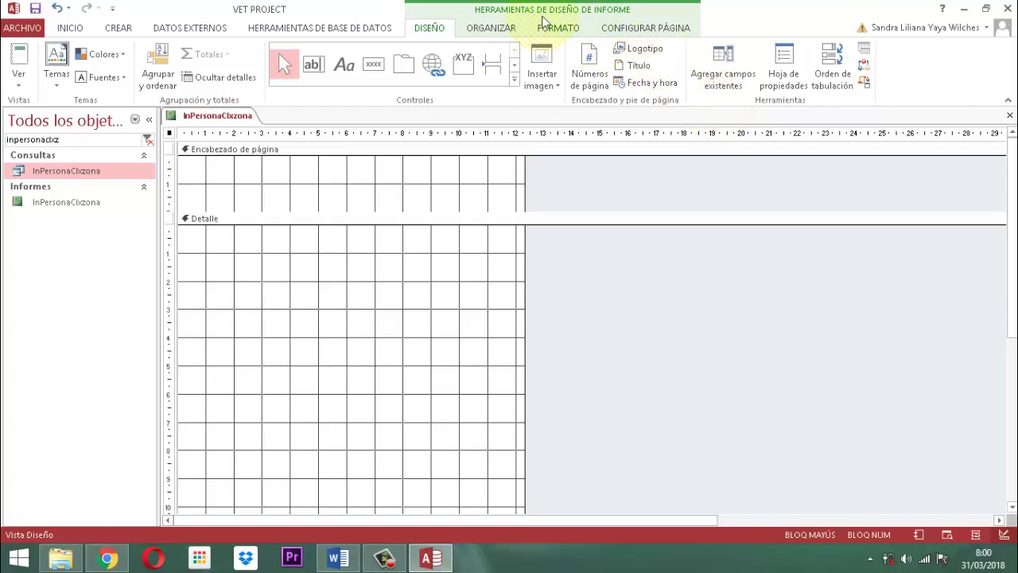
Step: Add a title to the report header and remove the table layout from the header controls
{"action": "left_click", "coordinate": [636, 70]}
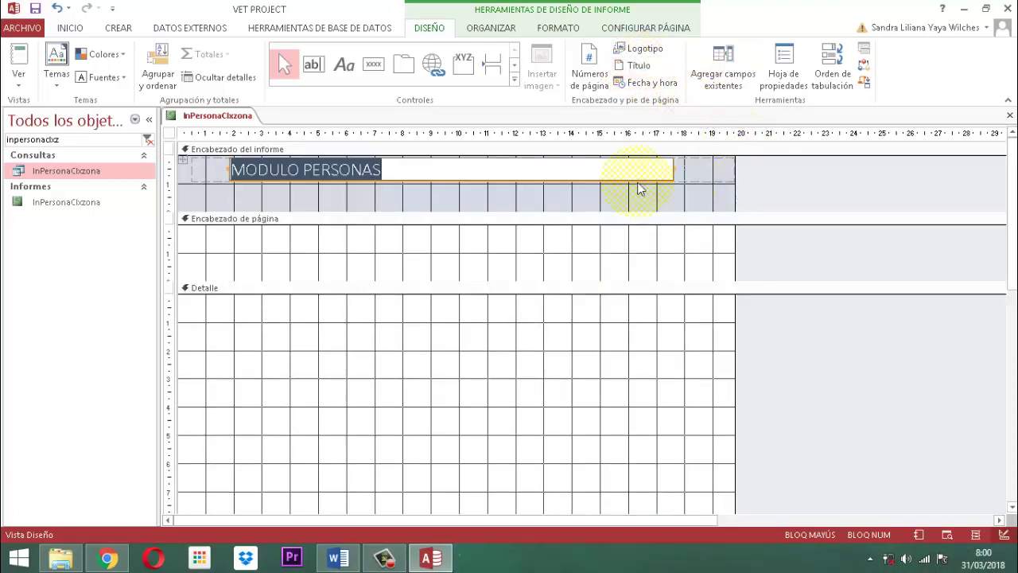
{"action": "left_click", "coordinate": [768, 175]}
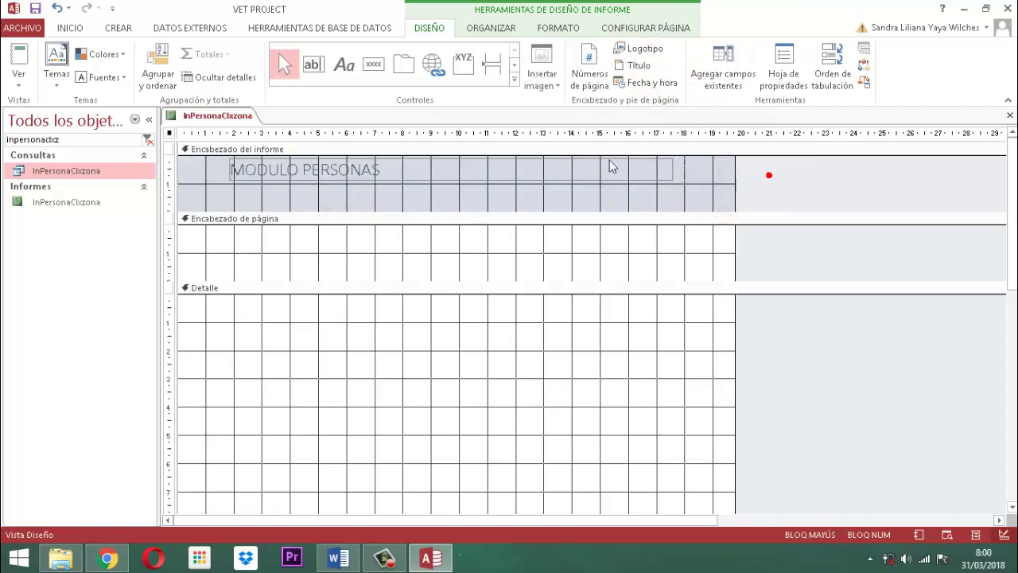
{"action": "left_click", "coordinate": [298, 173]}
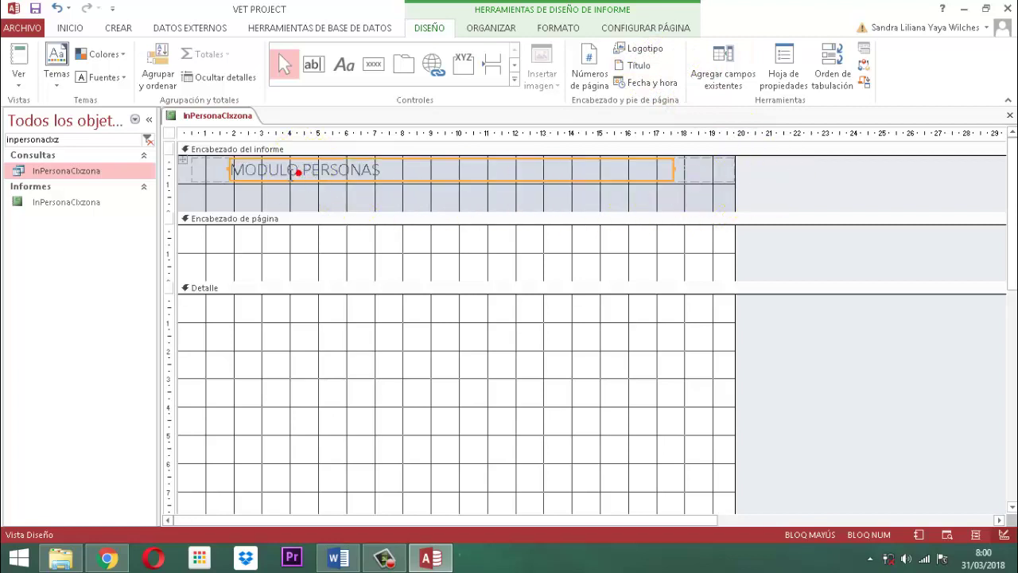
{"action": "left_click", "coordinate": [182, 161]}
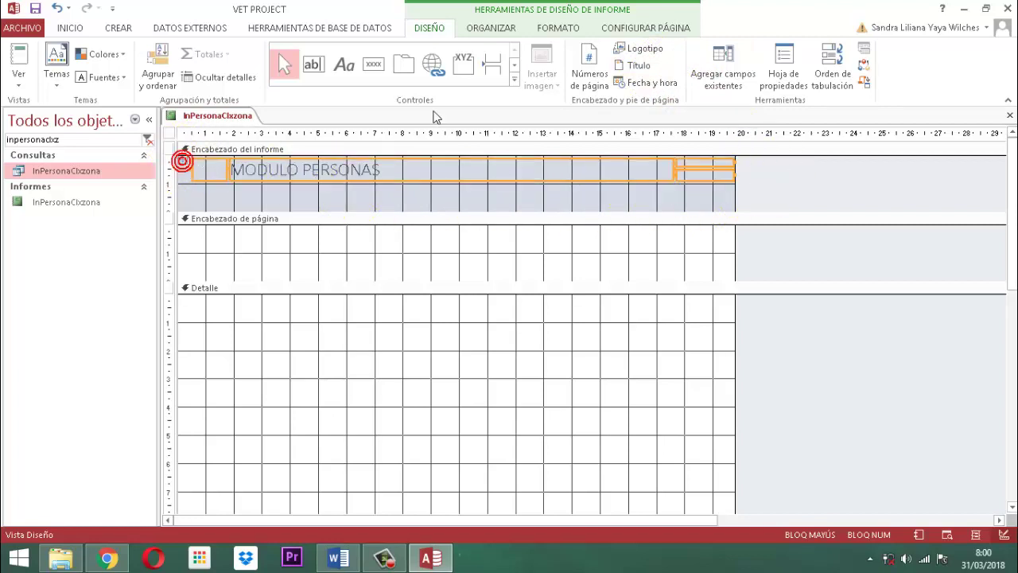
{"action": "left_click", "coordinate": [490, 29]}
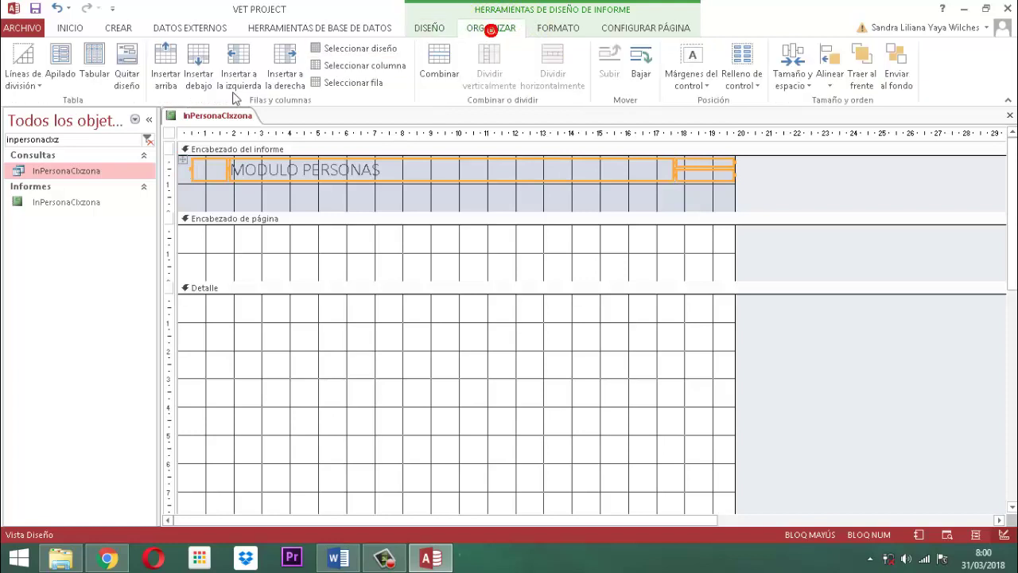
{"action": "left_click", "coordinate": [127, 68]}
{"action": "left_click", "coordinate": [798, 171]}
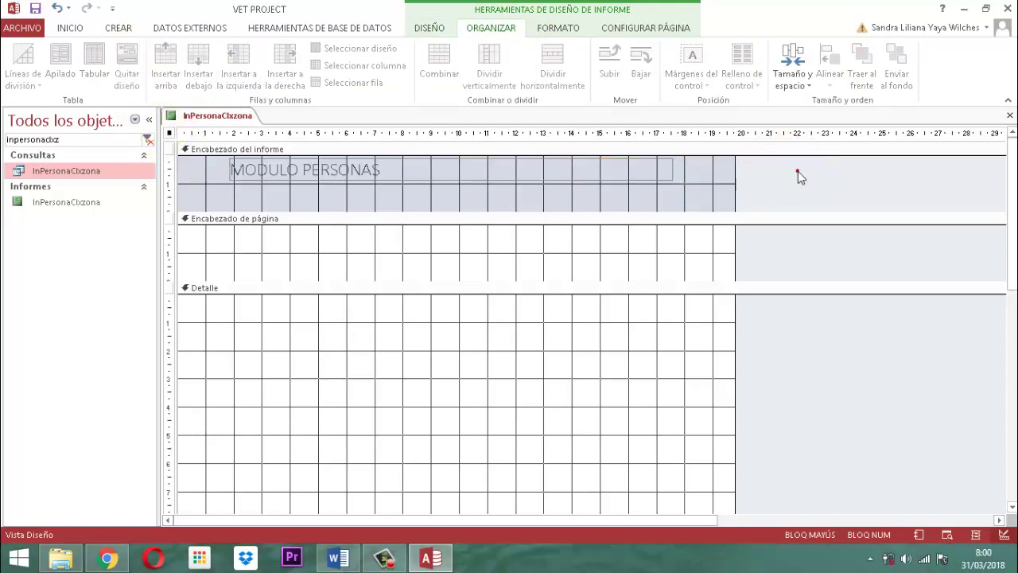
Step: Replace the header title's text with "INFORME - CLIENTES POR ZONA"
{"action": "left_click", "coordinate": [310, 170]}
{"action": "double_click", "coordinate": [317, 173]}
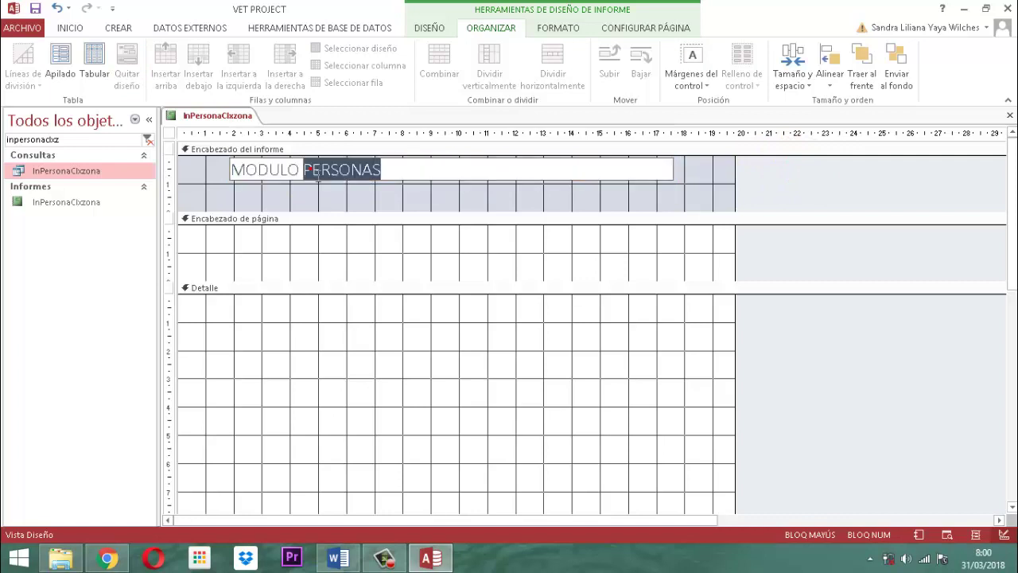
{"action": "left_click", "coordinate": [432, 171]}
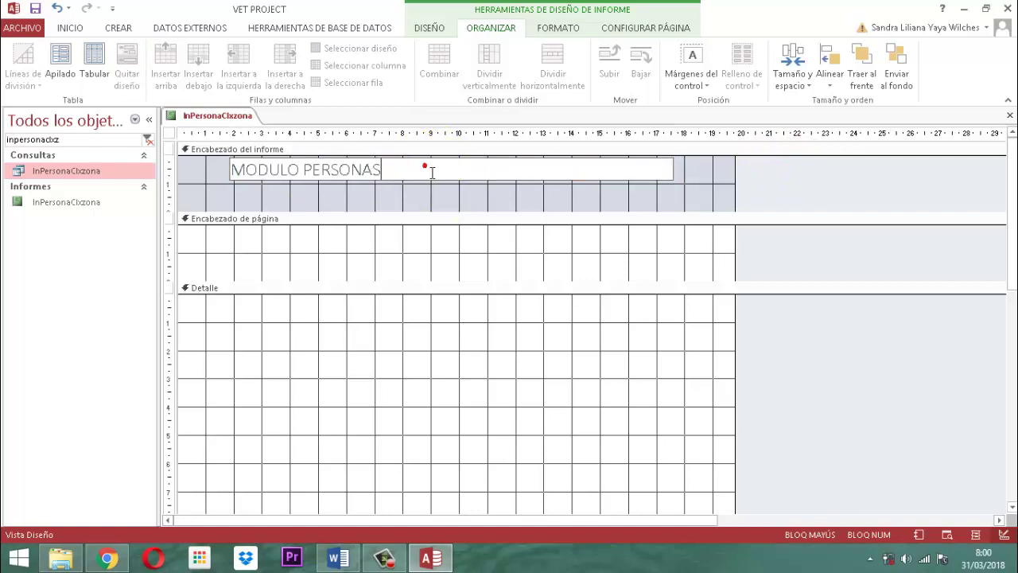
{"action": "key", "text": "shift+Home"}
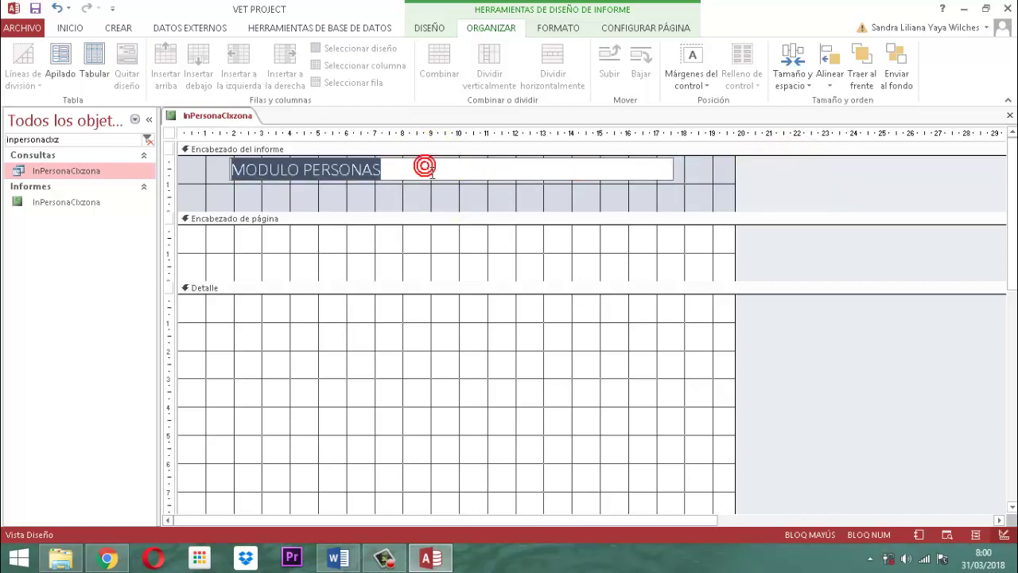
{"action": "type", "text": "INFORME"}
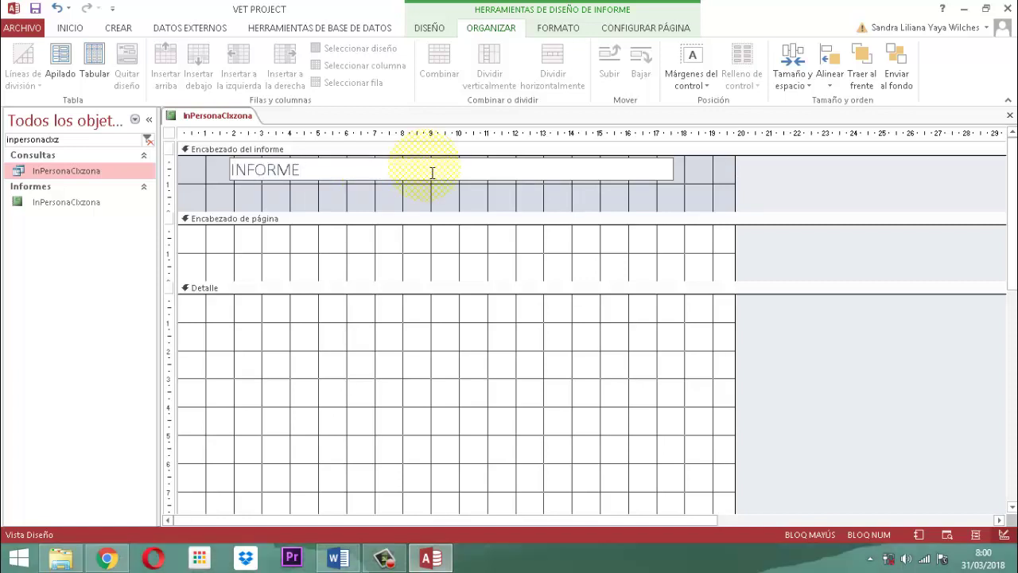
{"action": "type", "text": " - CLIENTES POR ZONA"}
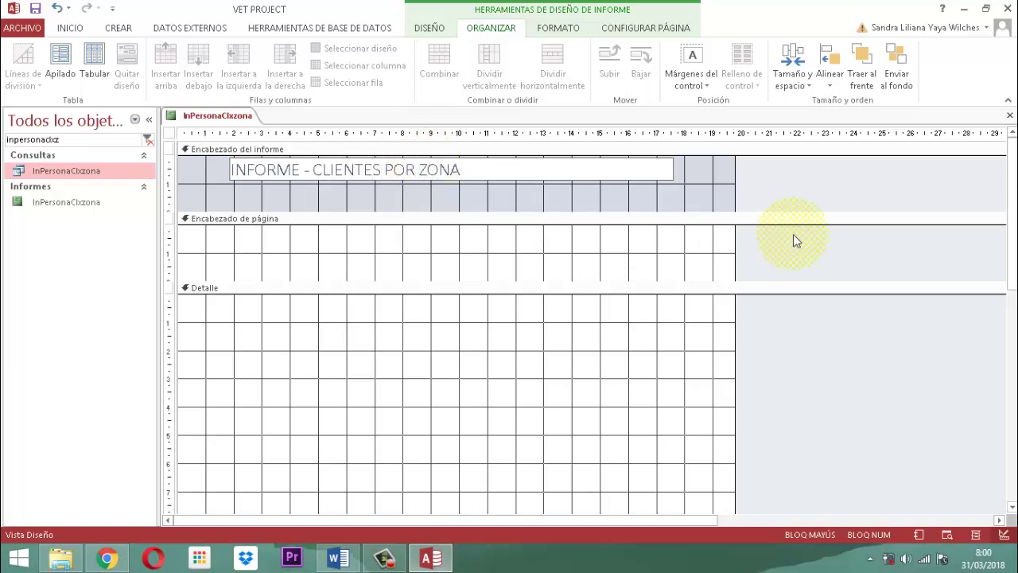
{"action": "left_click", "coordinate": [814, 196]}
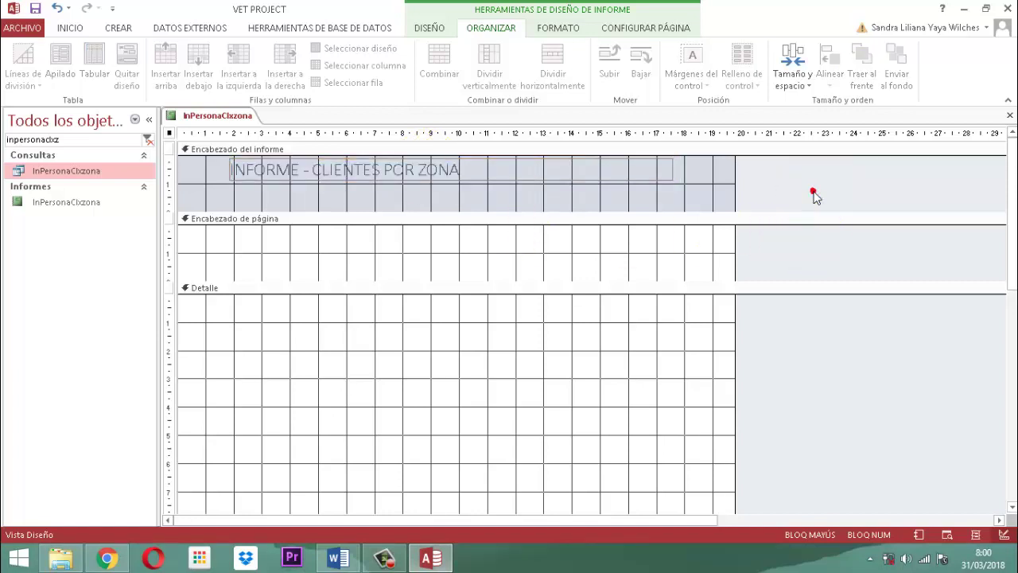
Step: Fit the header title's box to the width of its text
{"action": "left_click", "coordinate": [467, 173]}
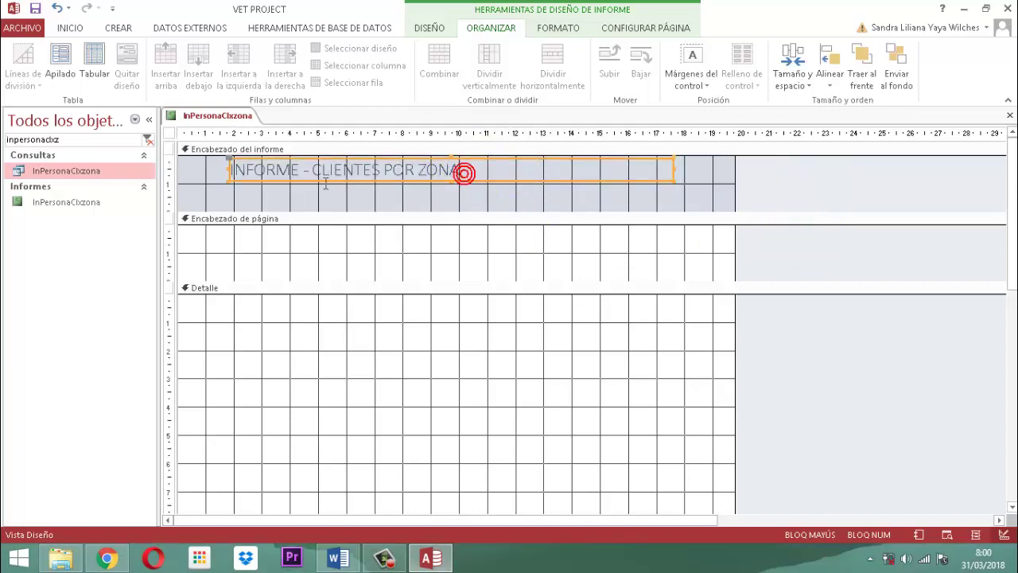
{"action": "left_click", "coordinate": [231, 187]}
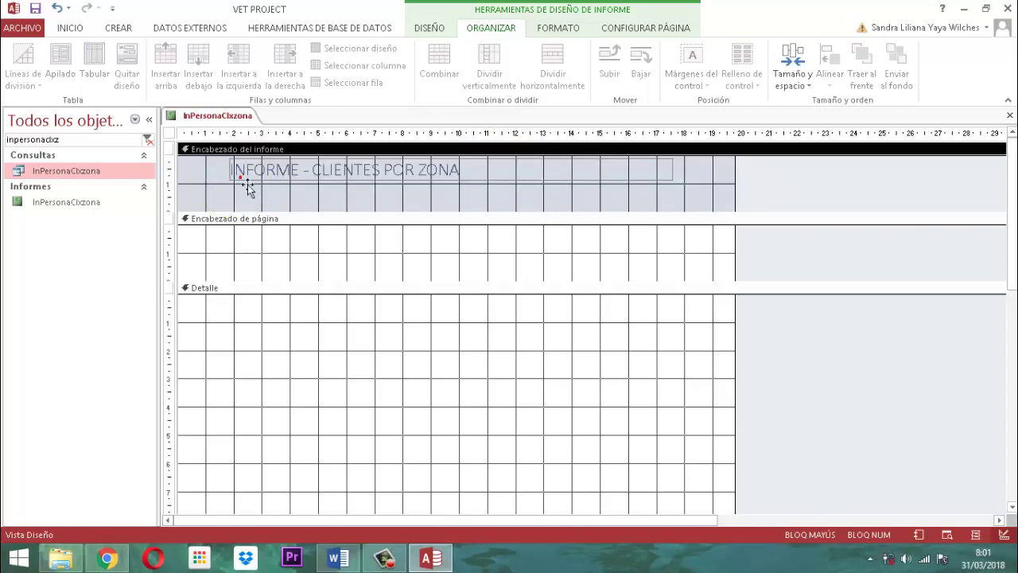
{"action": "left_click", "coordinate": [240, 178]}
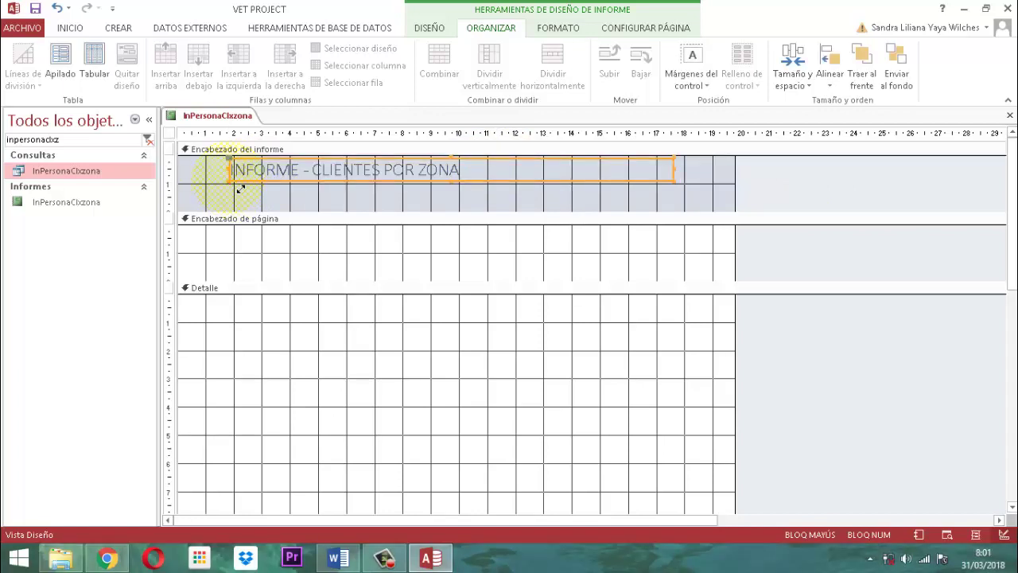
{"action": "double_click", "coordinate": [230, 182]}
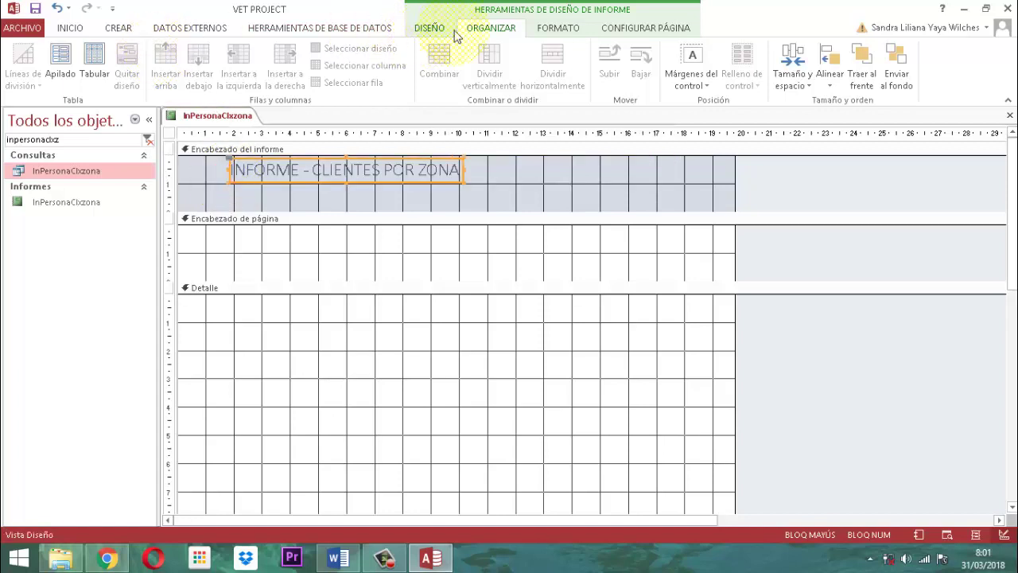
Step: Make the header title bold with its box refitted to the text, and move it to the middle of the report header
{"action": "left_click", "coordinate": [558, 27]}
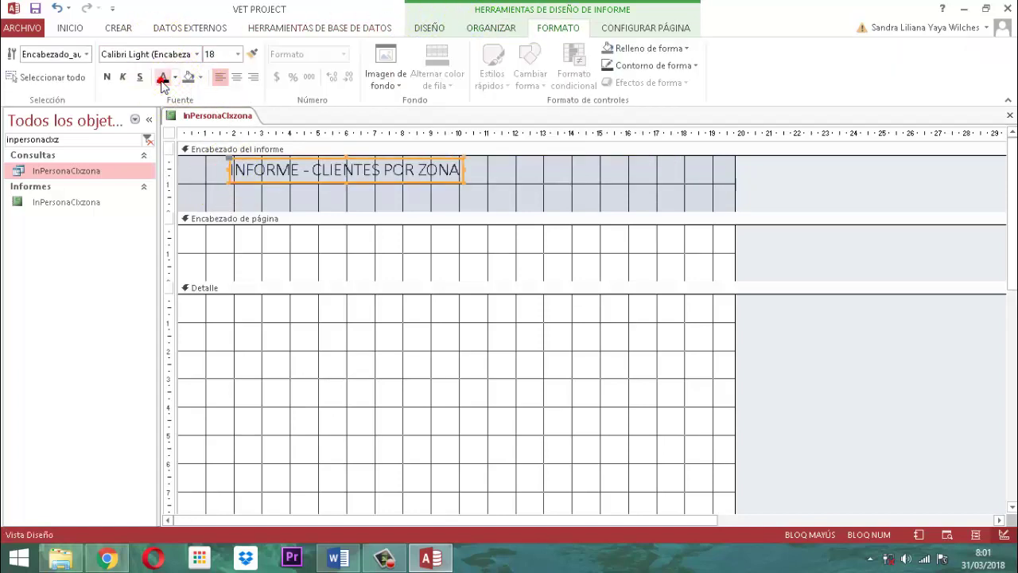
{"action": "left_click", "coordinate": [106, 77]}
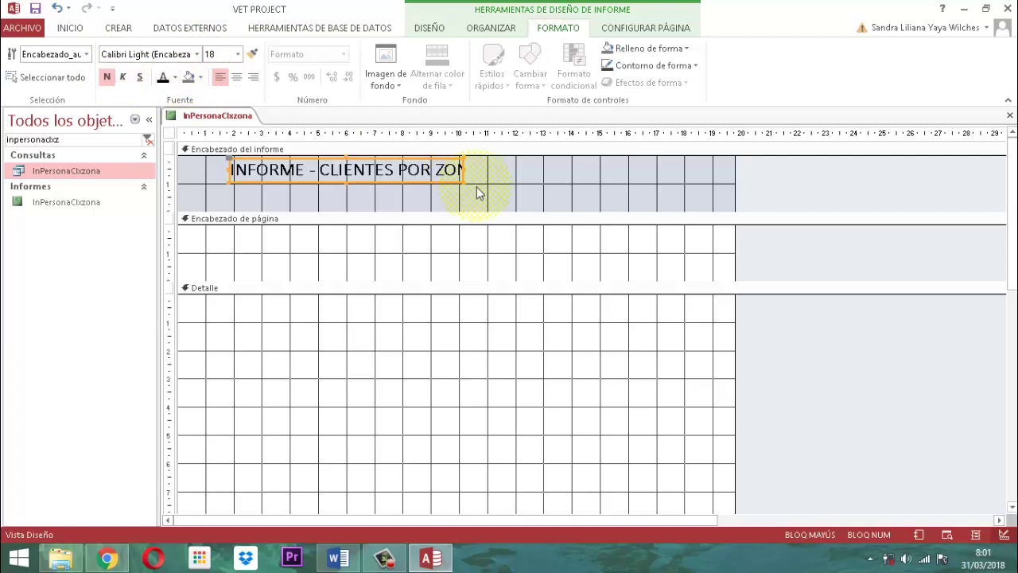
{"action": "double_click", "coordinate": [239, 188]}
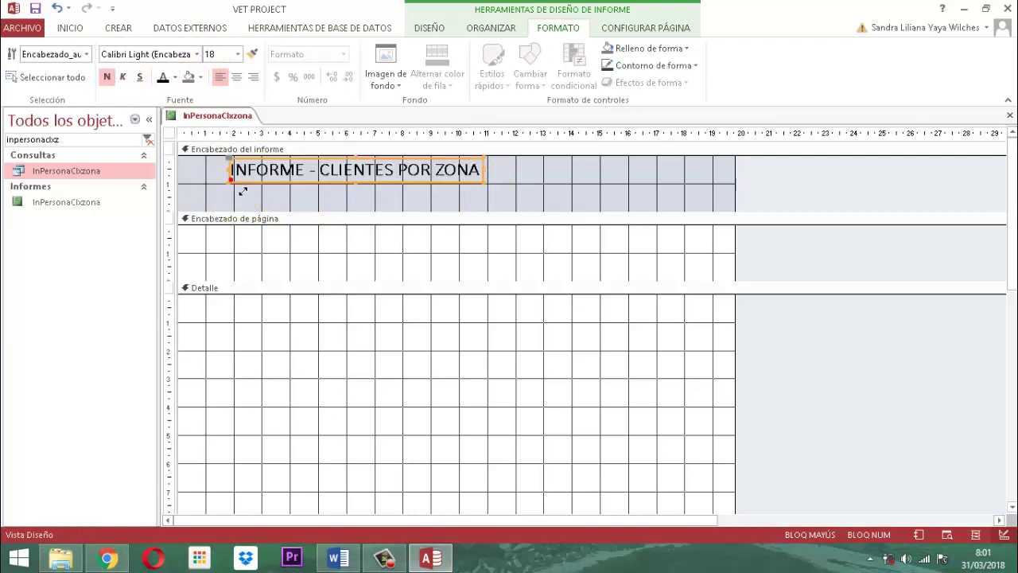
{"action": "mouse_move", "coordinate": [241, 190]}
{"action": "left_mouse_down"}
{"action": "mouse_move", "coordinate": [230, 182]}
{"action": "mouse_move", "coordinate": [334, 185]}
{"action": "left_mouse_up"}
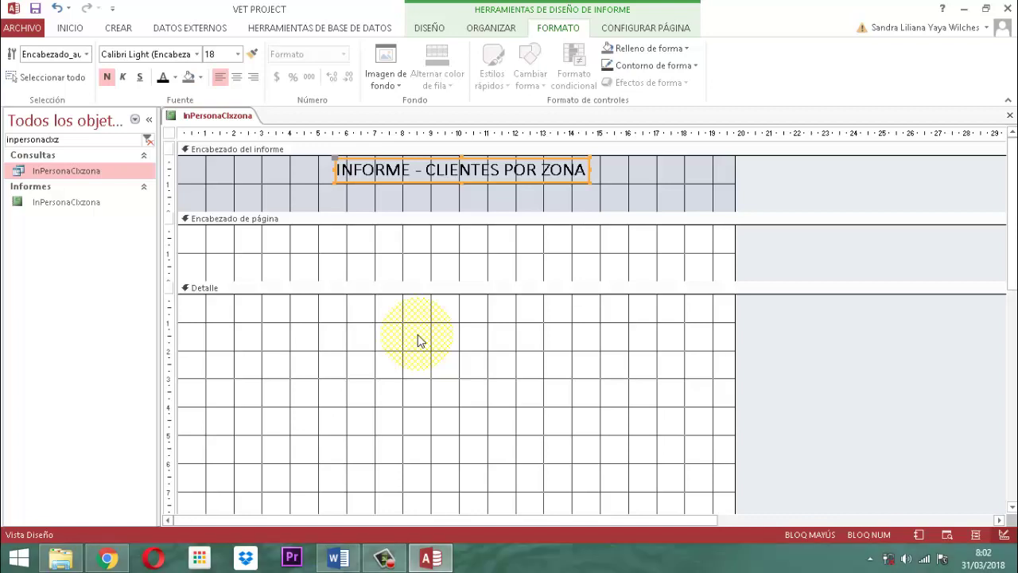
Step: Show the list of available fields and add the IDPERCL field to the upper part of the Detail section
{"action": "left_click", "coordinate": [429, 28]}
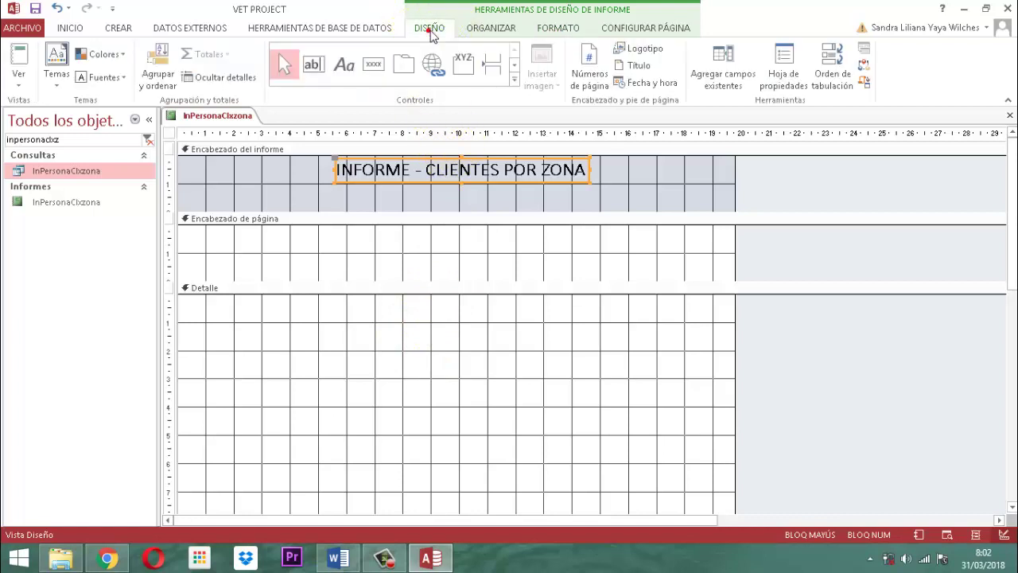
{"action": "left_click", "coordinate": [728, 81]}
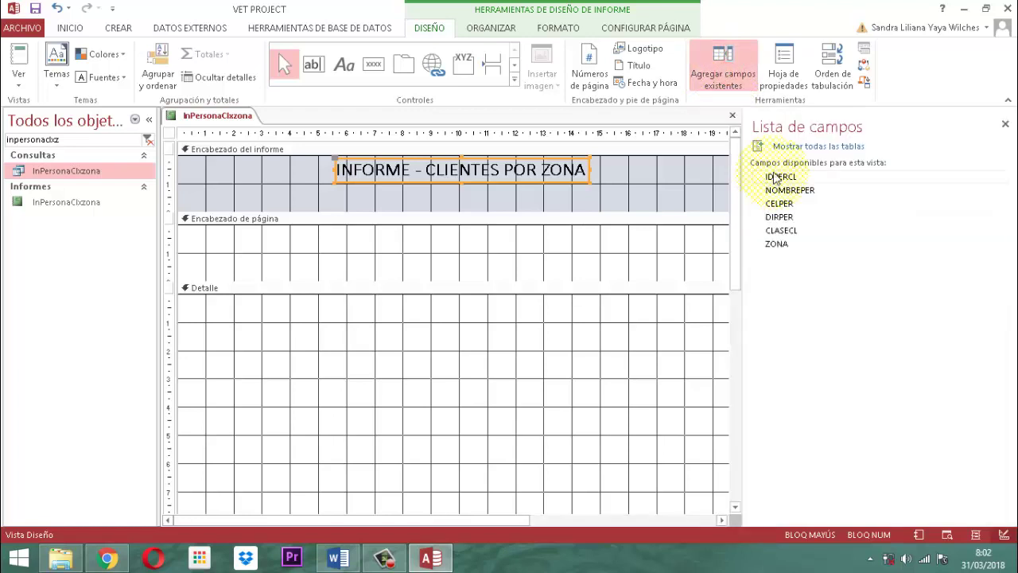
{"action": "left_click", "coordinate": [775, 177]}
{"action": "left_click_drag", "start_coordinate": [775, 177], "coordinate": [372, 326]}
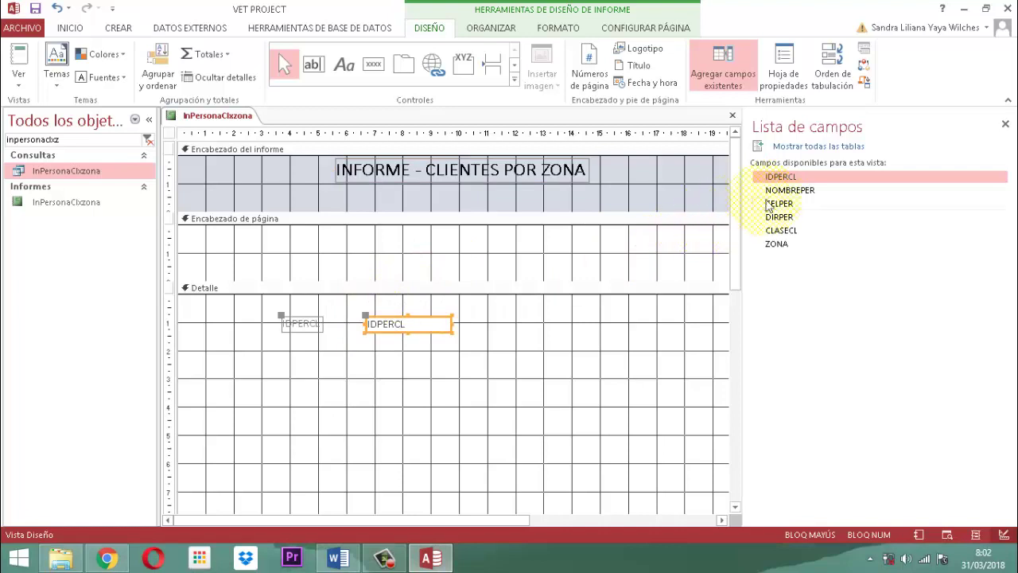
Step: Add the NOMBREPER, CELPER, DIRPER, CLASECL and ZONA fields together below IDPERCL in the Detail section and close the field list
{"action": "left_click", "coordinate": [793, 191]}
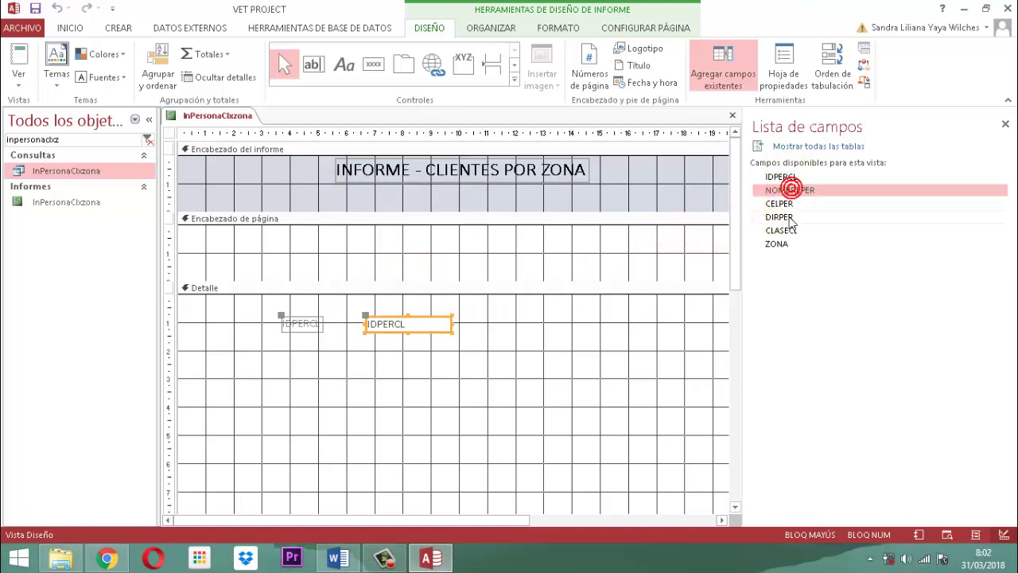
{"action": "left_click", "coordinate": [783, 204], "text": "ctrl"}
{"action": "left_click", "coordinate": [786, 218], "text": "ctrl"}
{"action": "left_click", "coordinate": [782, 230], "text": "ctrl"}
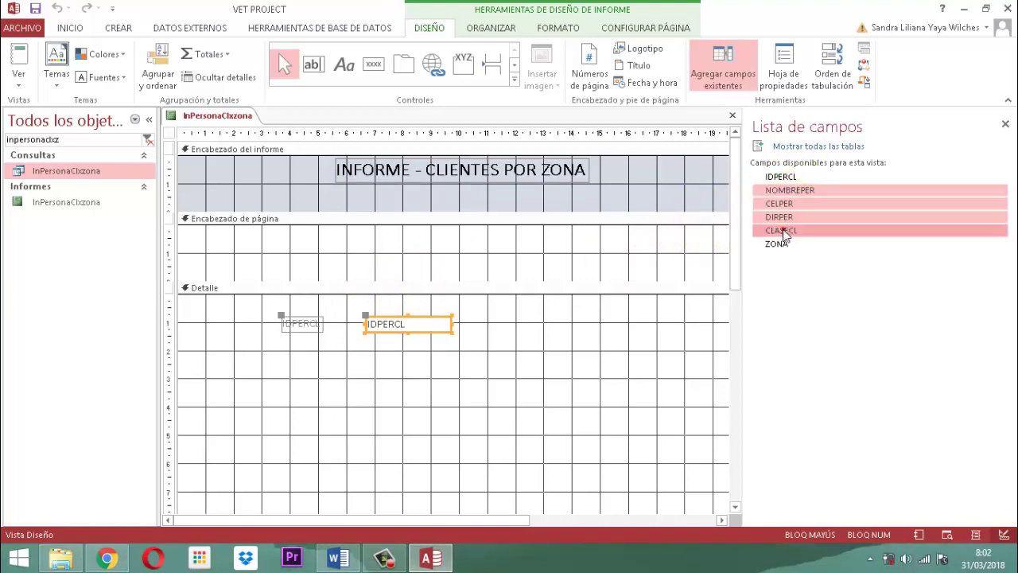
{"action": "left_click", "coordinate": [776, 244], "text": "ctrl"}
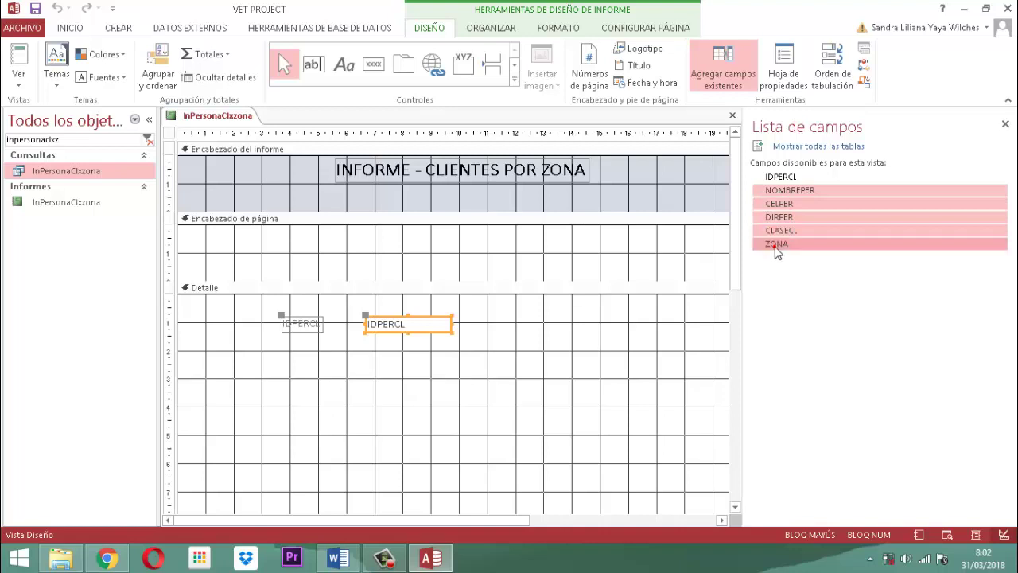
{"action": "left_click_drag", "start_coordinate": [784, 206], "coordinate": [421, 351]}
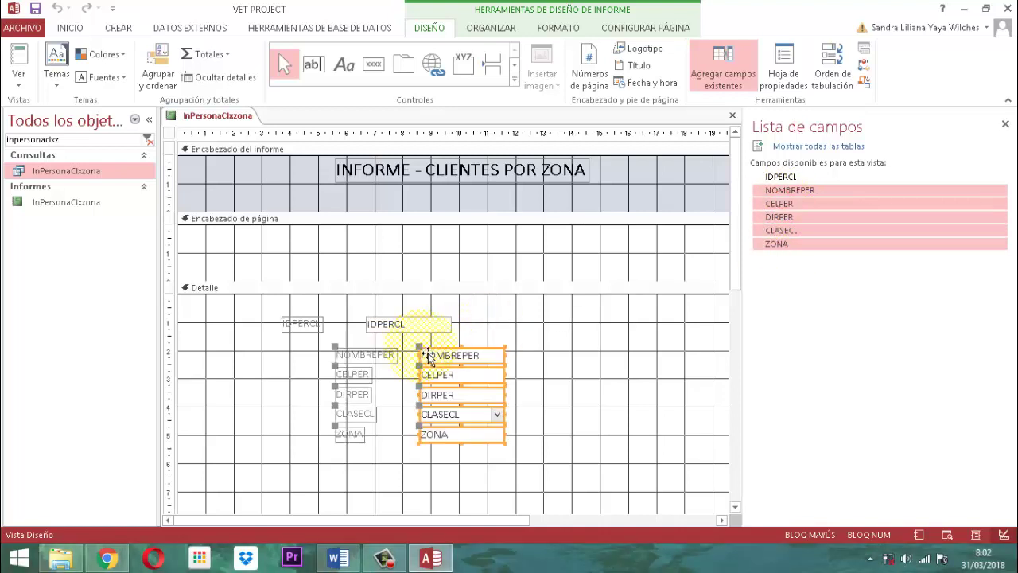
{"action": "left_click", "coordinate": [1005, 124]}
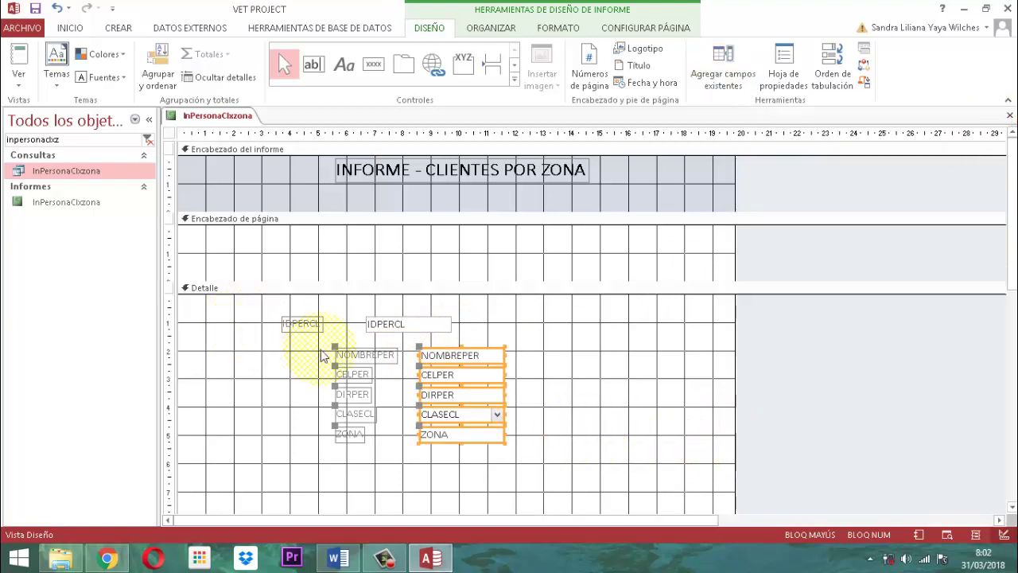
Step: Select all the Detail fields with their labels and arrange them in a tabular layout
{"action": "left_click", "coordinate": [515, 455]}
{"action": "left_click_drag", "start_coordinate": [514, 455], "coordinate": [262, 324]}
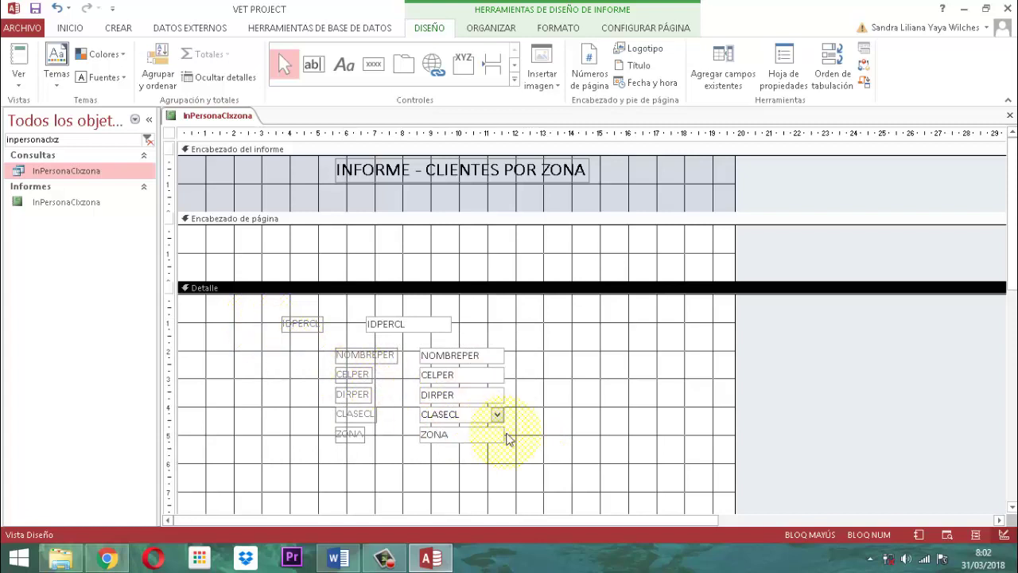
{"action": "left_click_drag", "start_coordinate": [545, 452], "coordinate": [265, 328]}
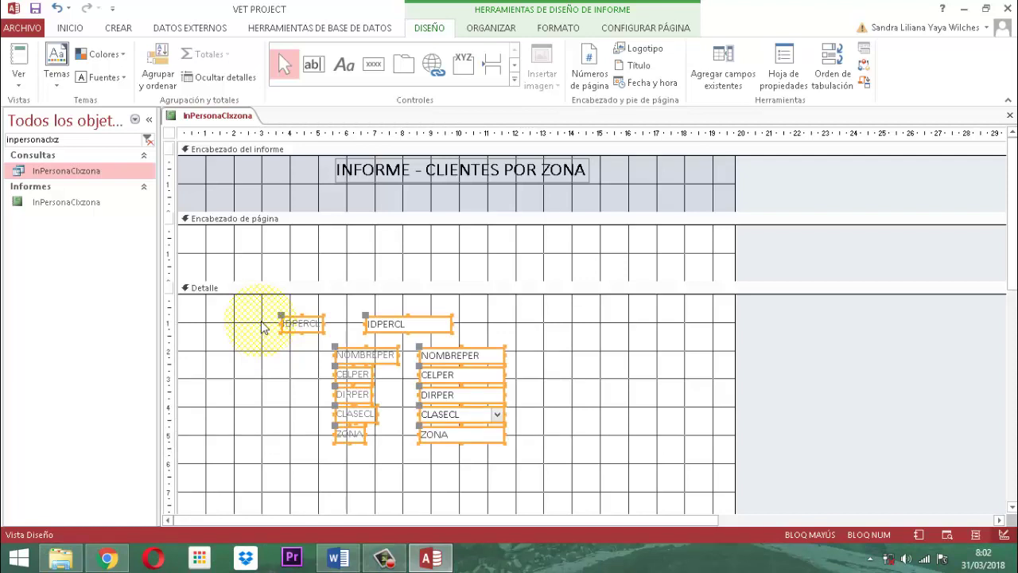
{"action": "left_click", "coordinate": [480, 30]}
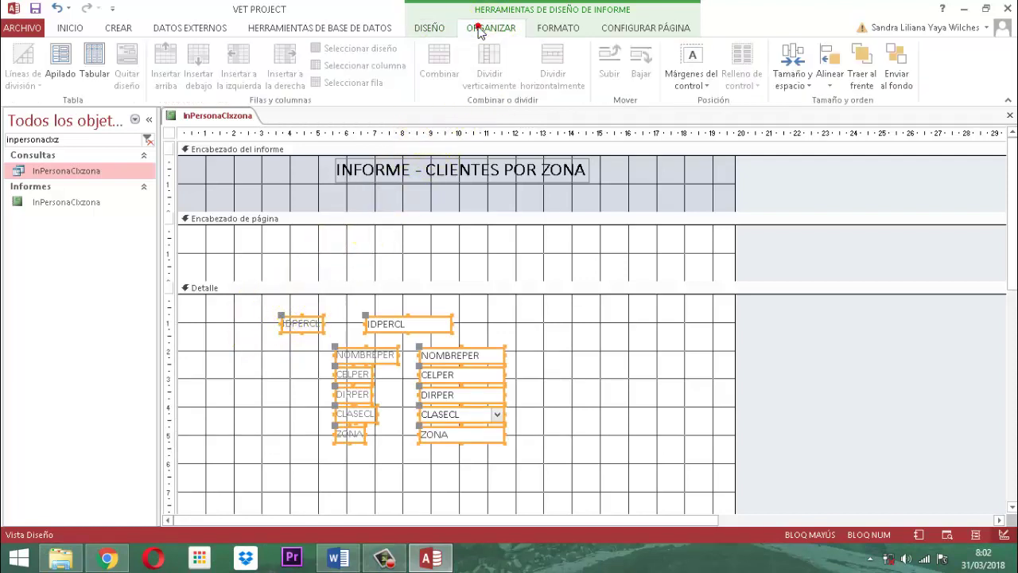
{"action": "left_click", "coordinate": [56, 78]}
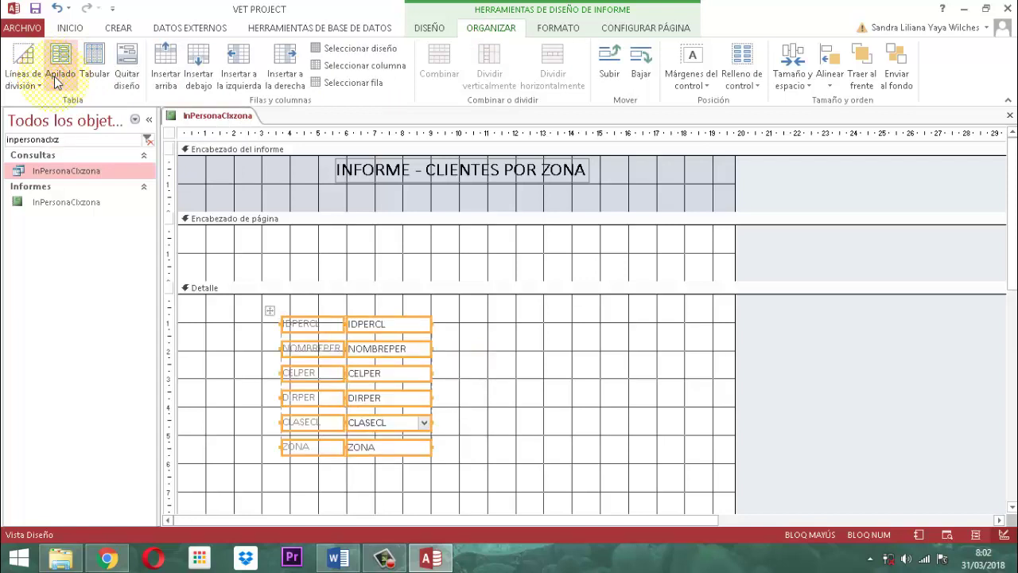
{"action": "left_click", "coordinate": [94, 74]}
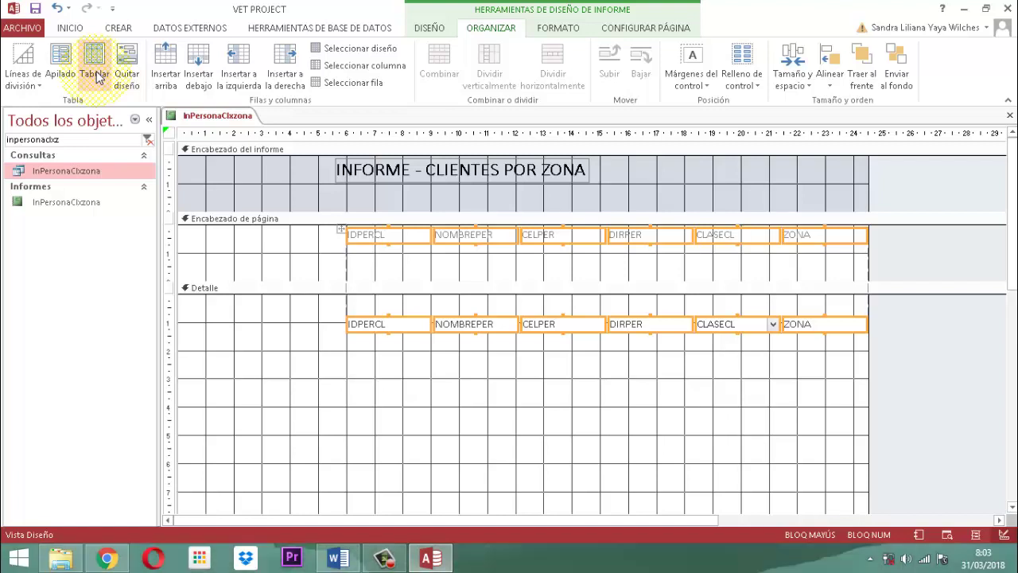
Step: Move the whole tabular layout left until it sits close to the report's left margin
{"action": "key", "text": "Left"}
{"action": "key", "text": "Left"}
{"action": "key", "text": "Left"}
{"action": "key", "text": "Left"}
{"action": "key", "text": "Left"}
{"action": "key", "text": "Left"}
{"action": "key", "text": "Left"}
{"action": "key", "text": "Left"}
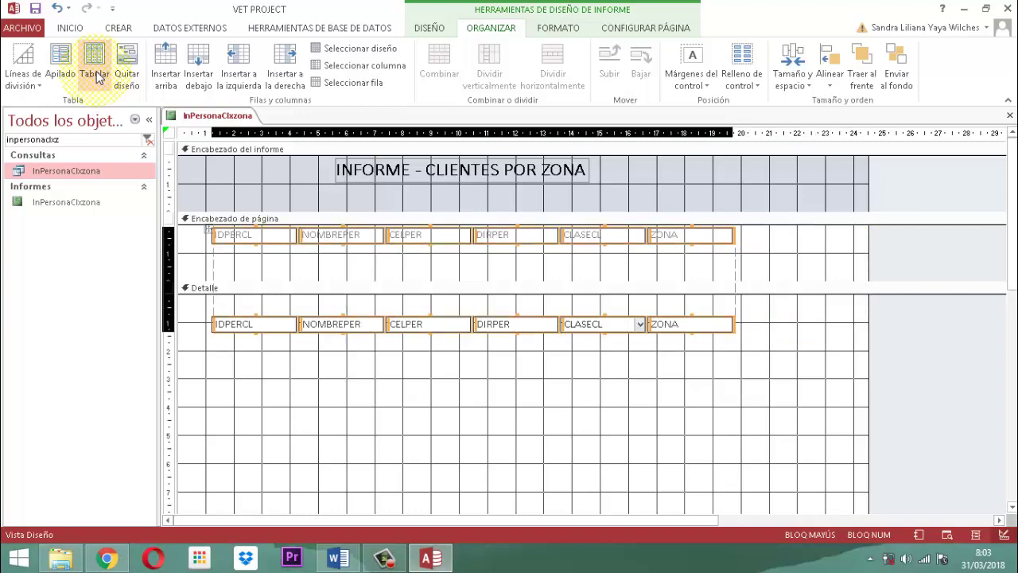
{"action": "key", "text": "Left"}
{"action": "key", "text": "Left"}
{"action": "key", "text": "Left"}
{"action": "key", "text": "Left"}
{"action": "key", "text": "Left"}
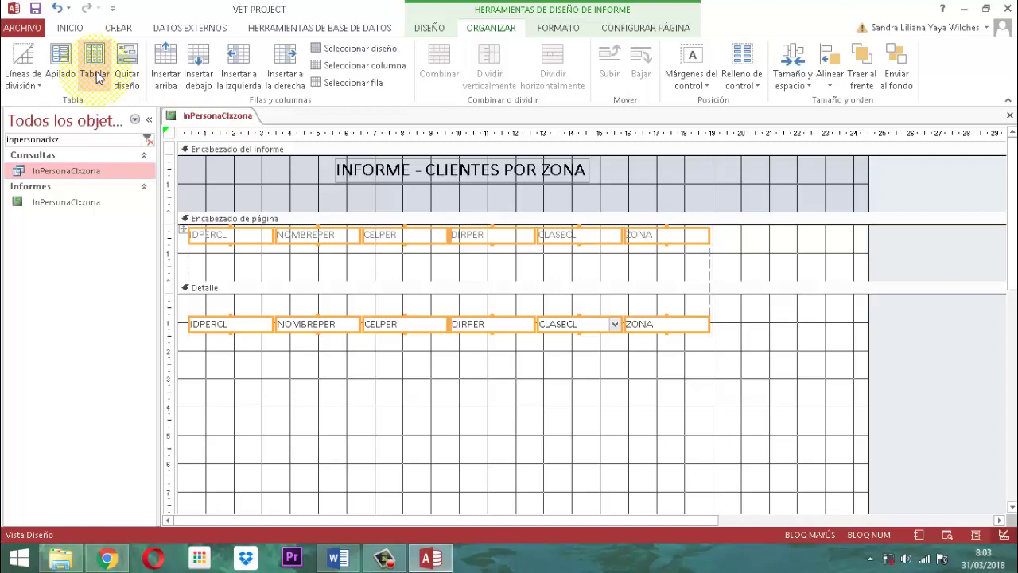
{"action": "left_click", "coordinate": [479, 423]}
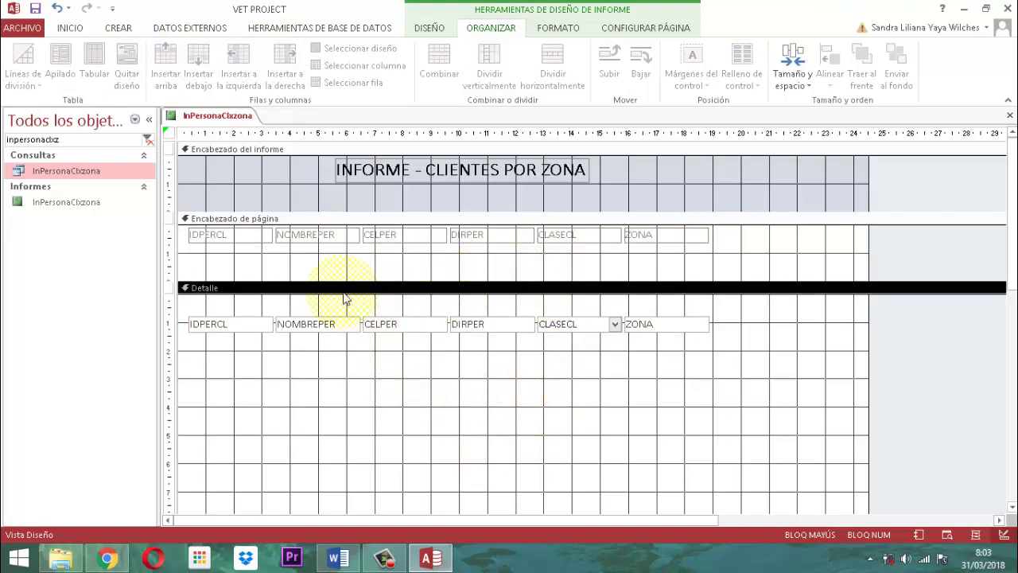
Step: Make all the column labels and Detail fields of the tabular layout bold
{"action": "left_click", "coordinate": [556, 28]}
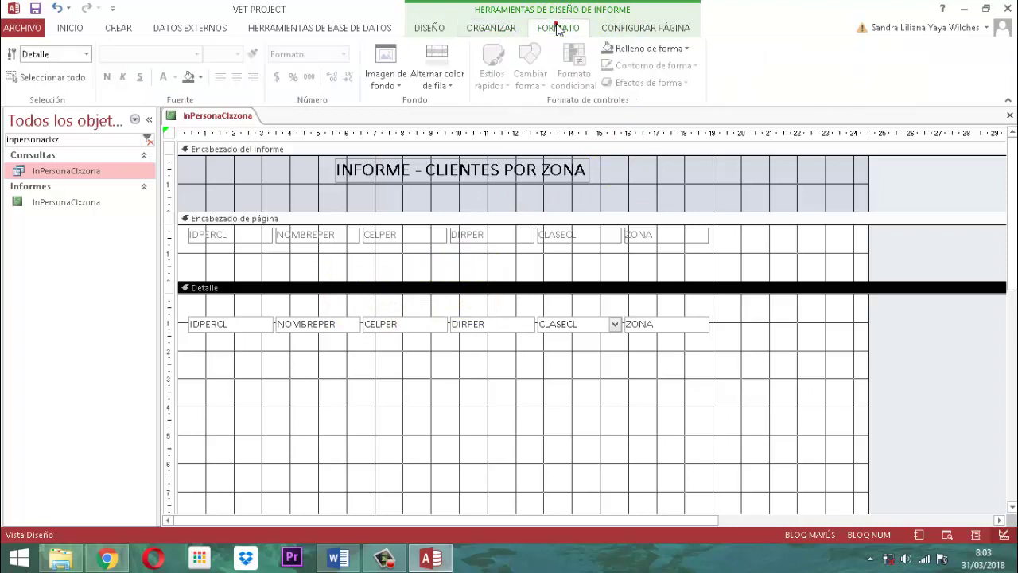
{"action": "left_click", "coordinate": [450, 85]}
{"action": "left_click", "coordinate": [448, 338]}
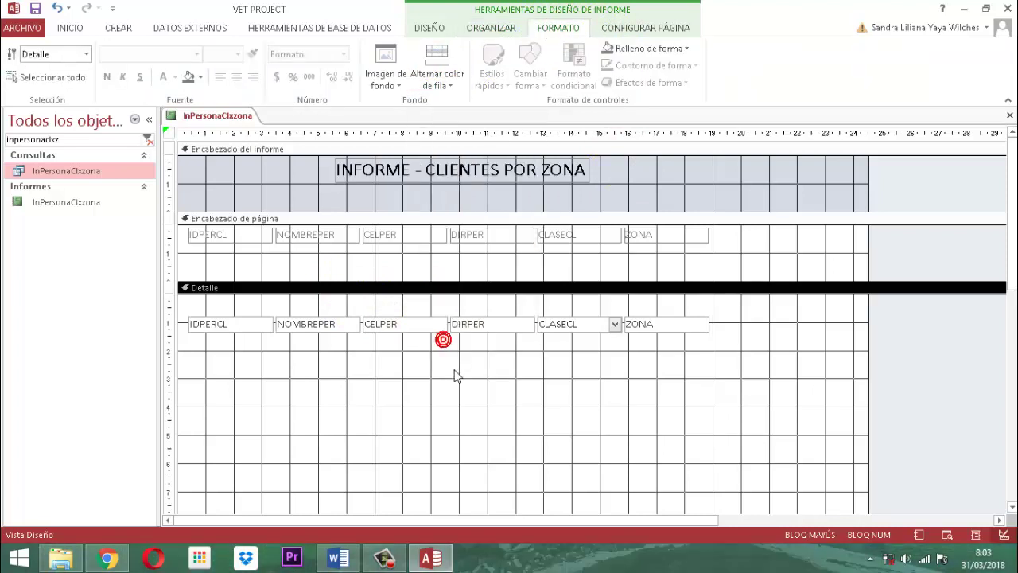
{"action": "left_click", "coordinate": [455, 380]}
{"action": "left_click", "coordinate": [647, 336]}
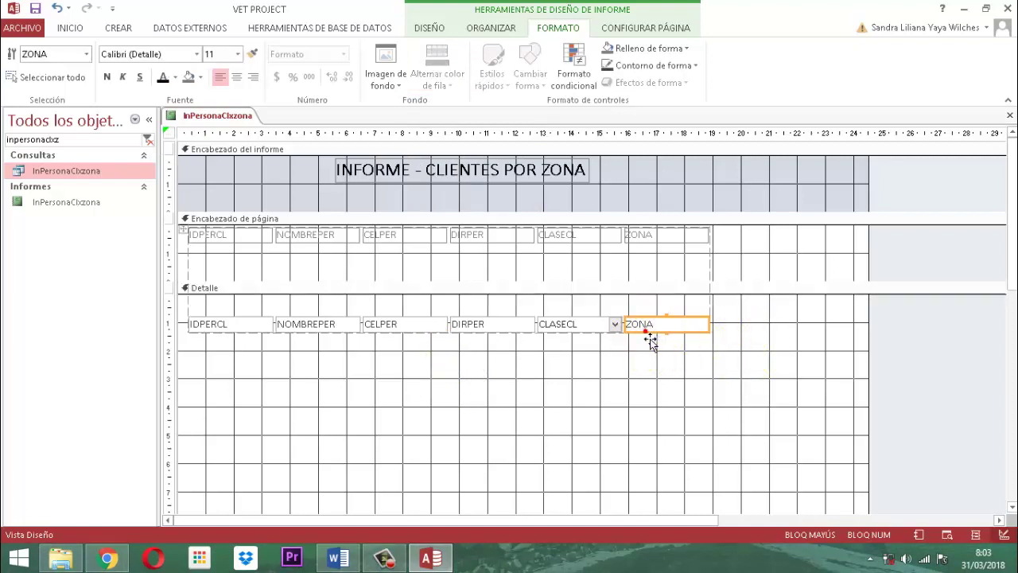
{"action": "left_click", "coordinate": [184, 233]}
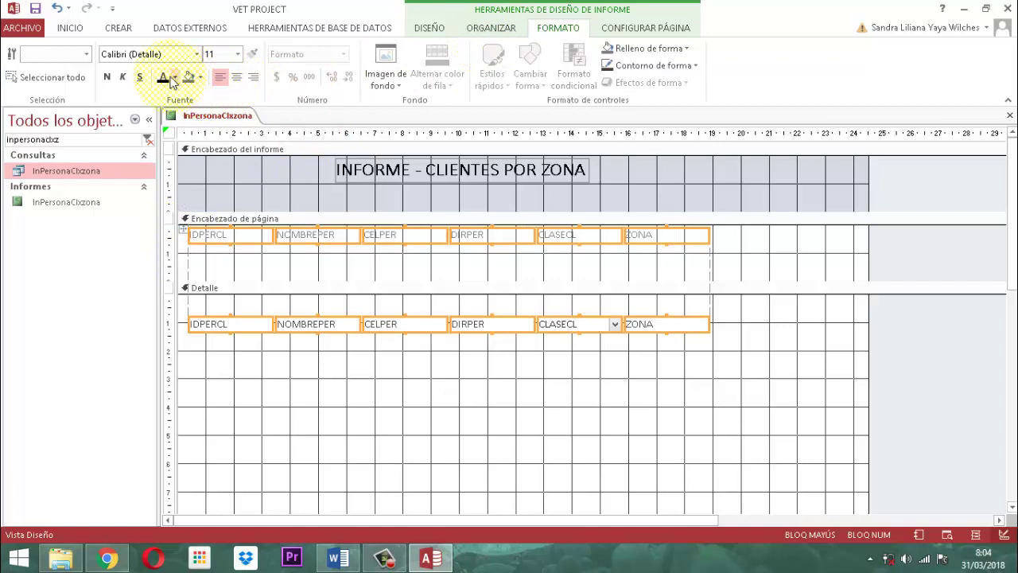
{"action": "left_click", "coordinate": [107, 76]}
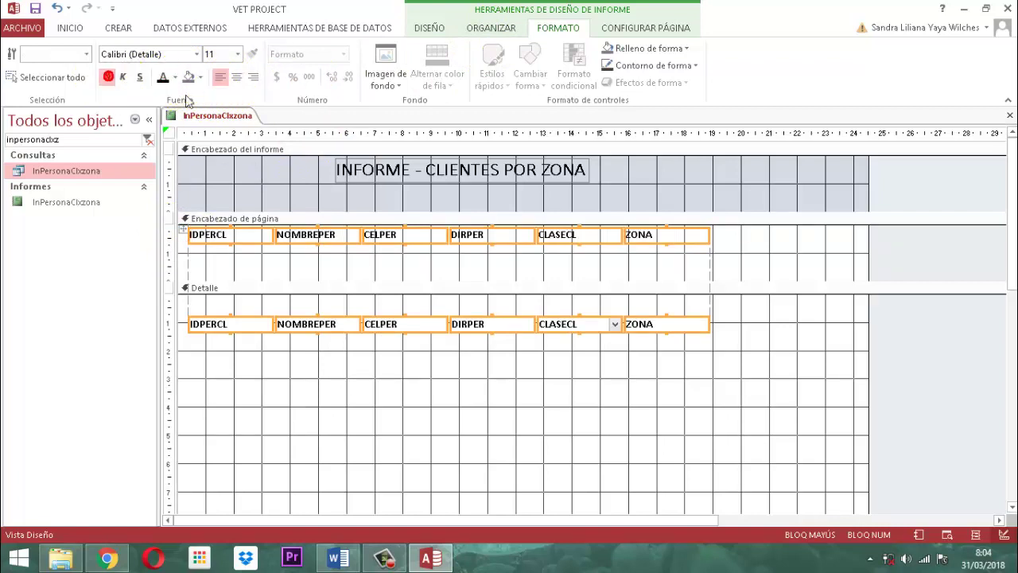
{"action": "left_click", "coordinate": [322, 389]}
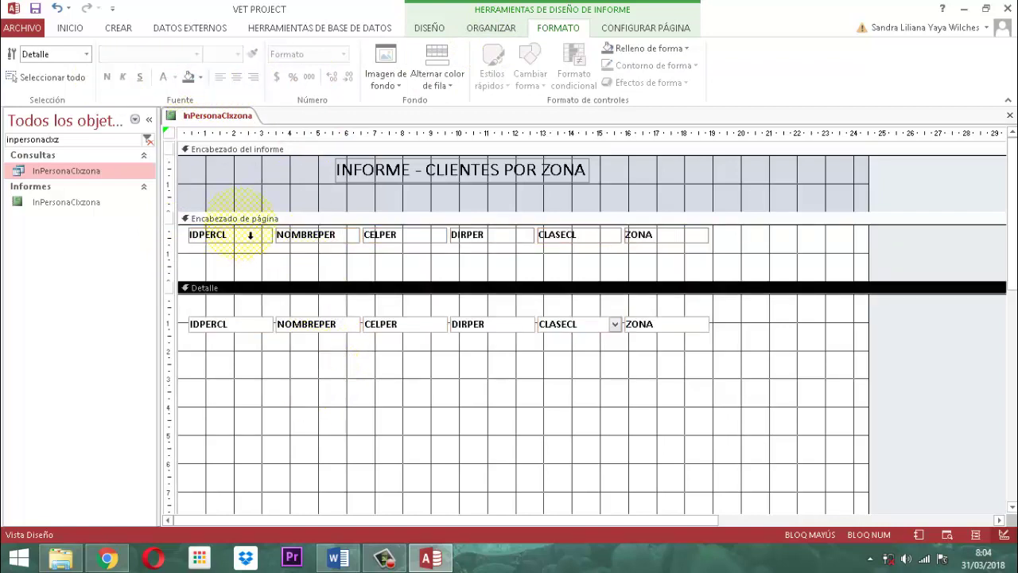
Step: Rename the page header labels IDPERCL and NOMBREPER as ID CLIENTE and NOMBRE
{"action": "left_click", "coordinate": [217, 238]}
{"action": "double_click", "coordinate": [219, 240]}
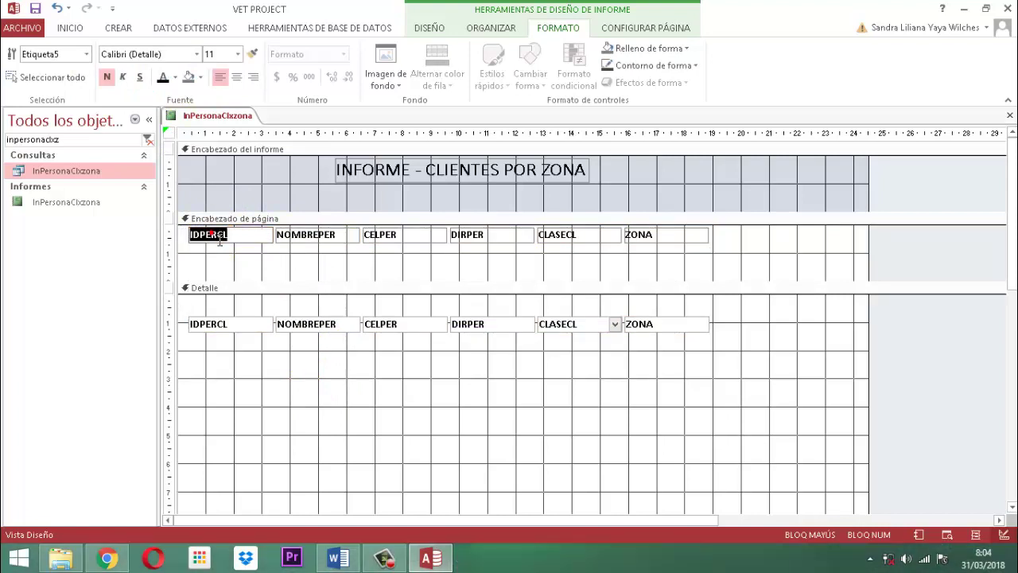
{"action": "type", "text": "ID CLIENTE"}
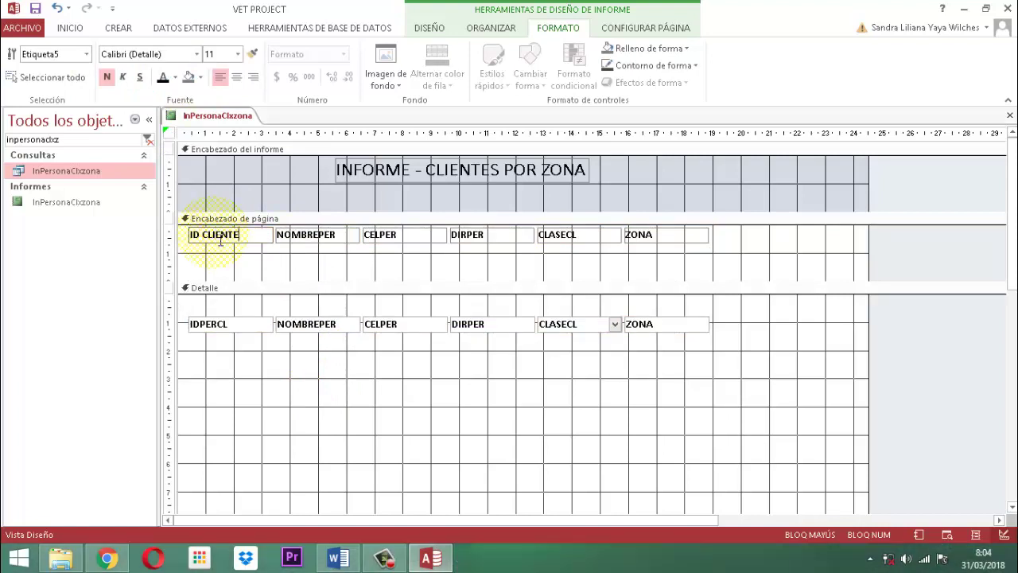
{"action": "left_click", "coordinate": [309, 236]}
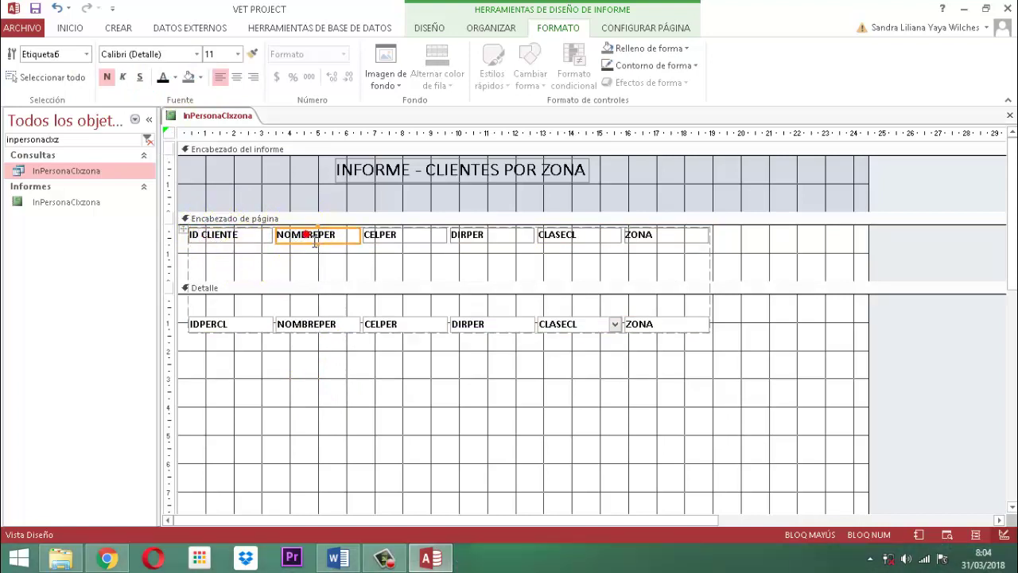
{"action": "double_click", "coordinate": [315, 243]}
{"action": "type", "text": "NOMBRE"}
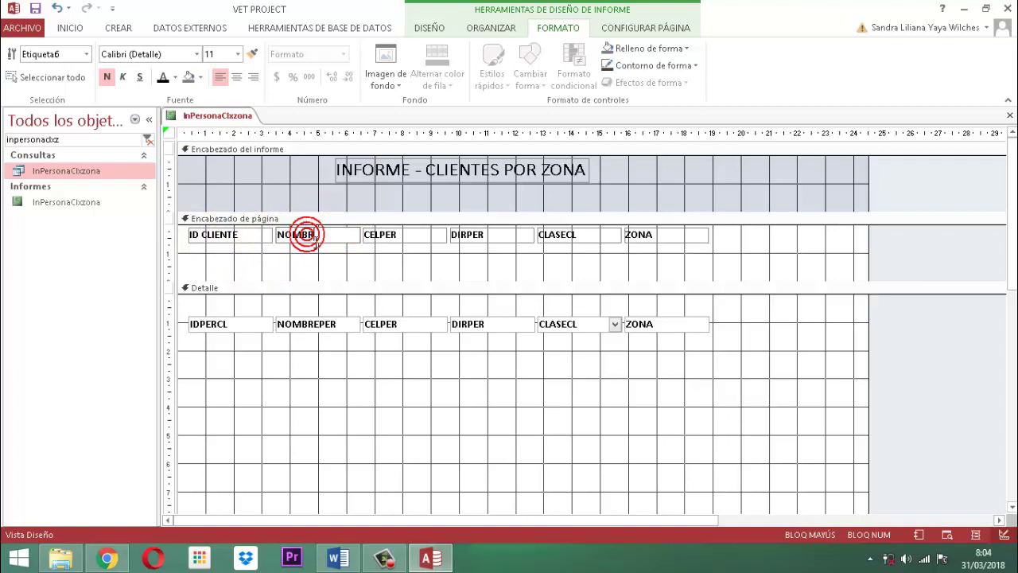
Step: Rename the page header labels CELPER and DIRPER as CELULAR # and DIRECCION
{"action": "left_click", "coordinate": [388, 239]}
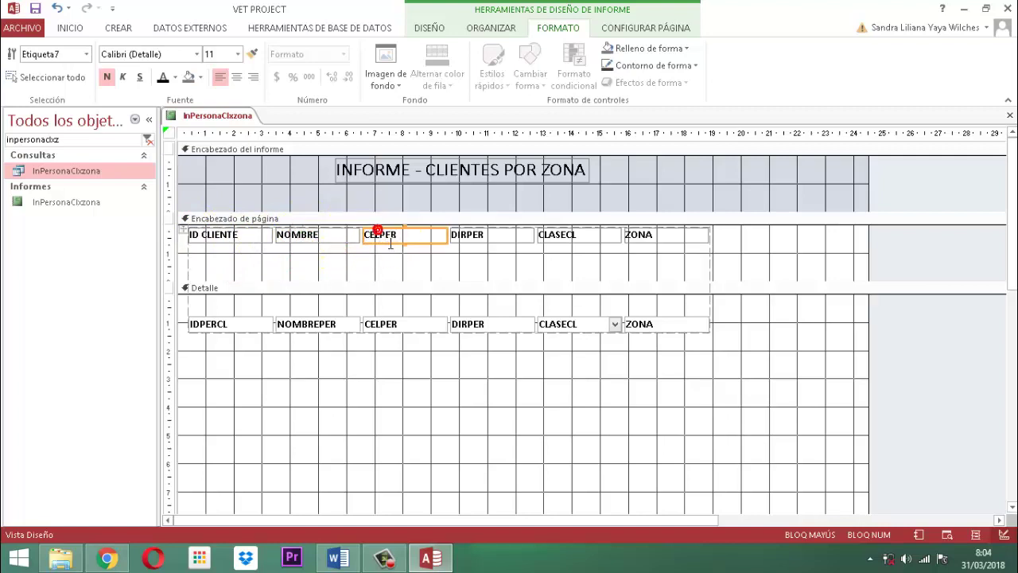
{"action": "double_click", "coordinate": [390, 240]}
{"action": "type", "text": "CEL"}
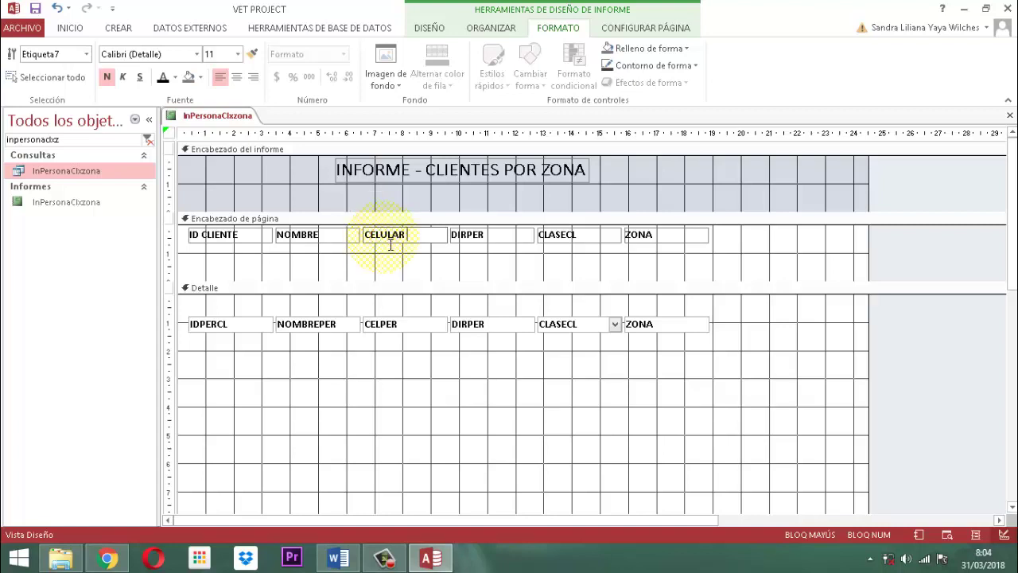
{"action": "left_click", "coordinate": [482, 240]}
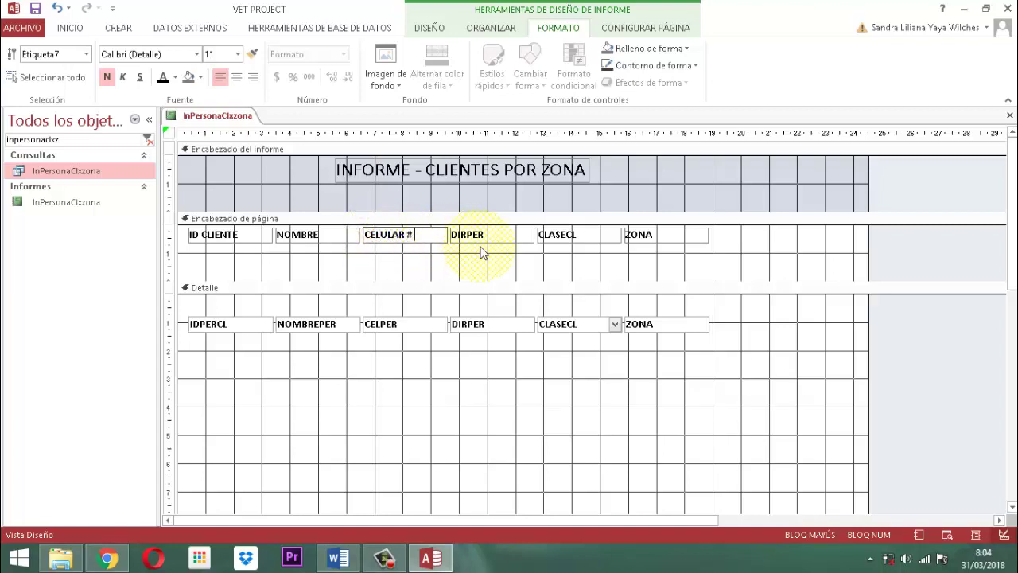
{"action": "double_click", "coordinate": [485, 240]}
{"action": "type", "text": "DIRECCION"}
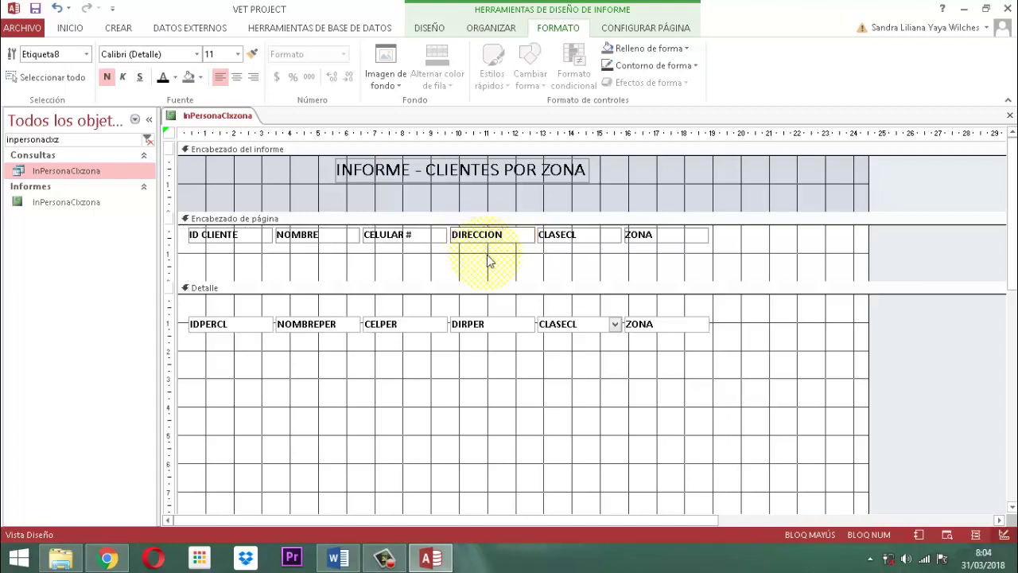
Step: Rename the page header label CLASECL as PERFIL
{"action": "left_click", "coordinate": [554, 236]}
{"action": "double_click", "coordinate": [556, 237]}
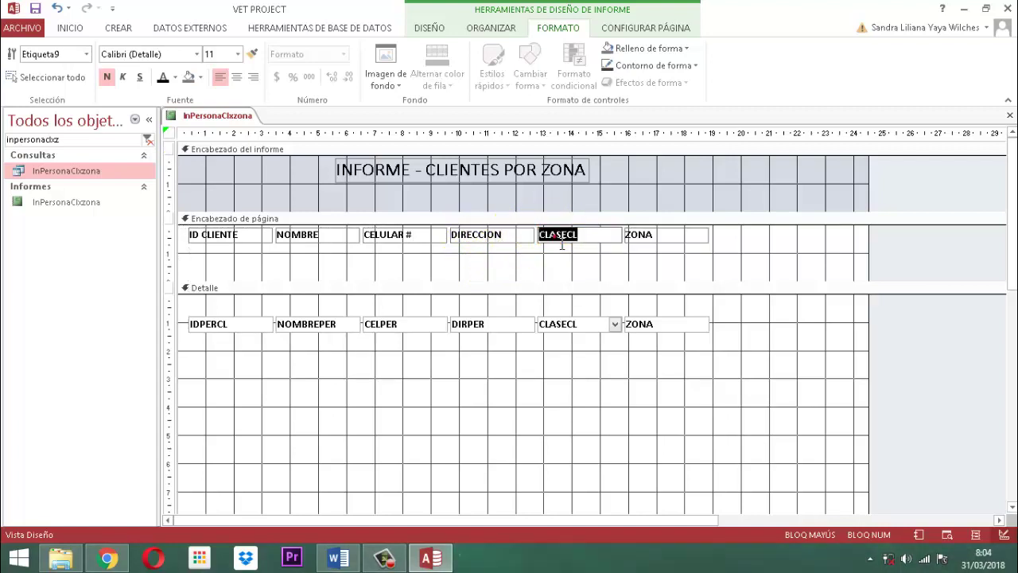
{"action": "type", "text": "PERFIL"}
{"action": "left_click", "coordinate": [562, 246]}
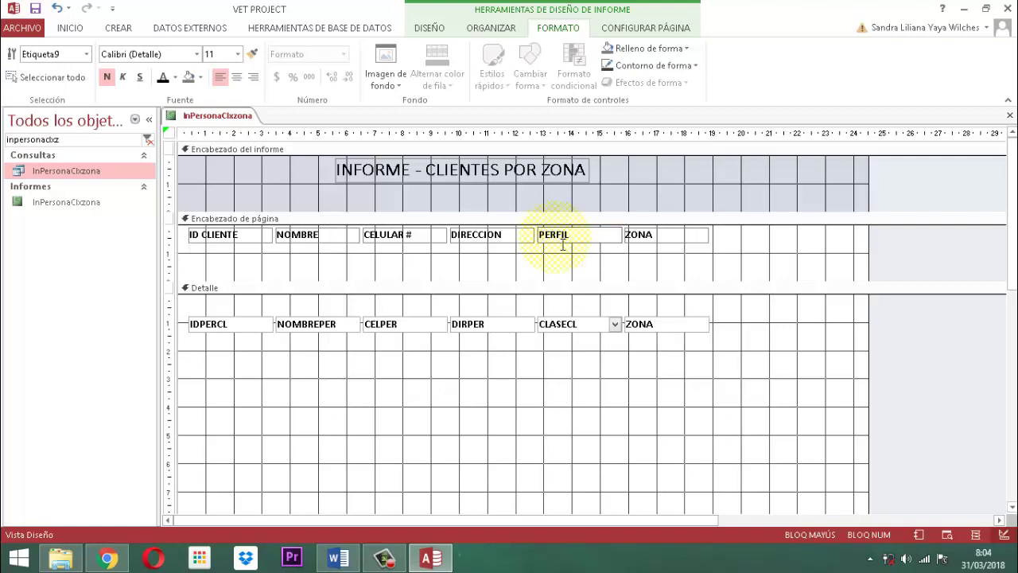
{"action": "left_click", "coordinate": [899, 343]}
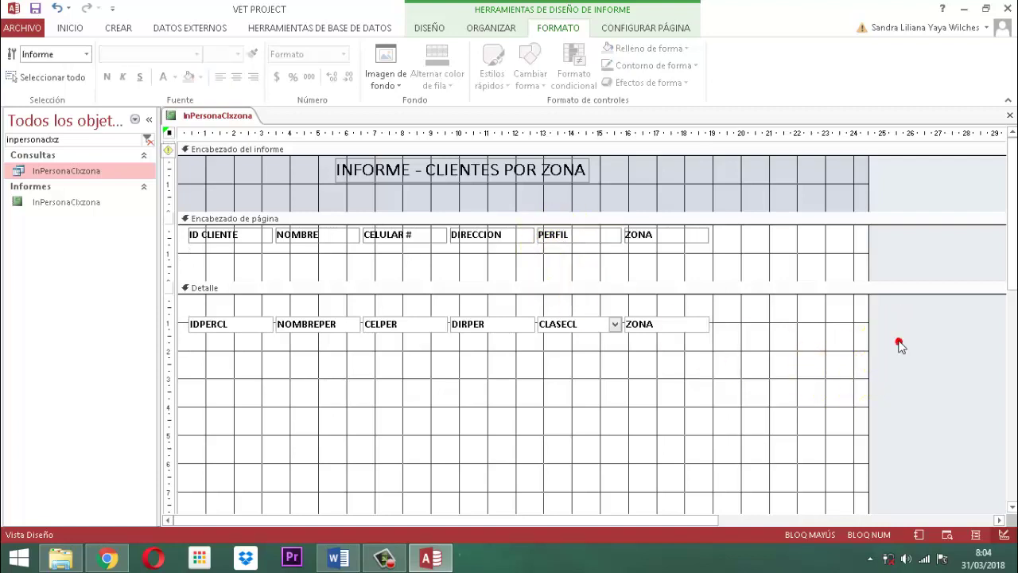
Step: Convert the CLASECL combo box in the Detail section into a text box (Cuadro de edición)
{"action": "left_click", "coordinate": [562, 328]}
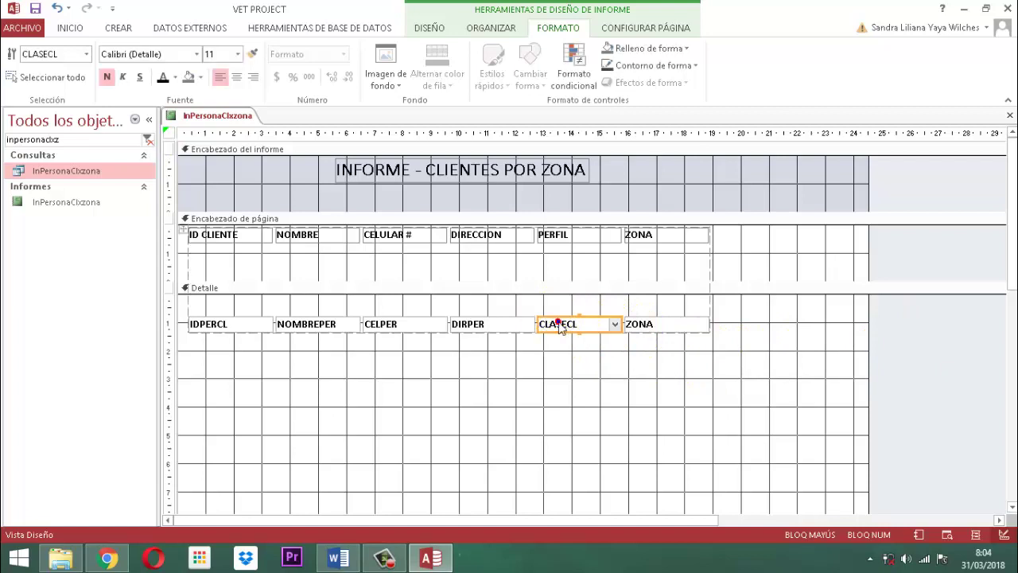
{"action": "right_click", "coordinate": [562, 327]}
{"action": "mouse_move", "coordinate": [618, 62]}
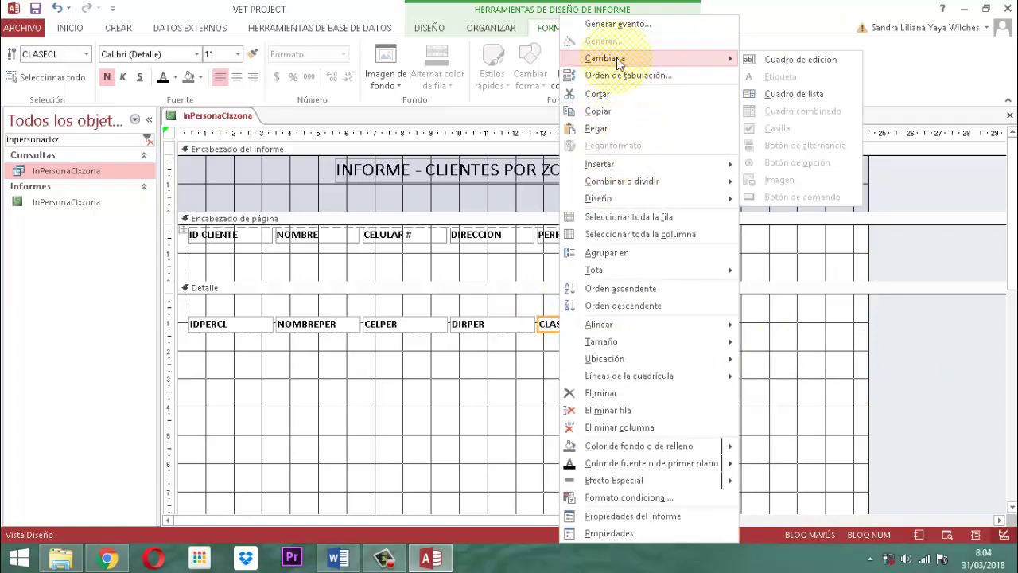
{"action": "left_click", "coordinate": [819, 60]}
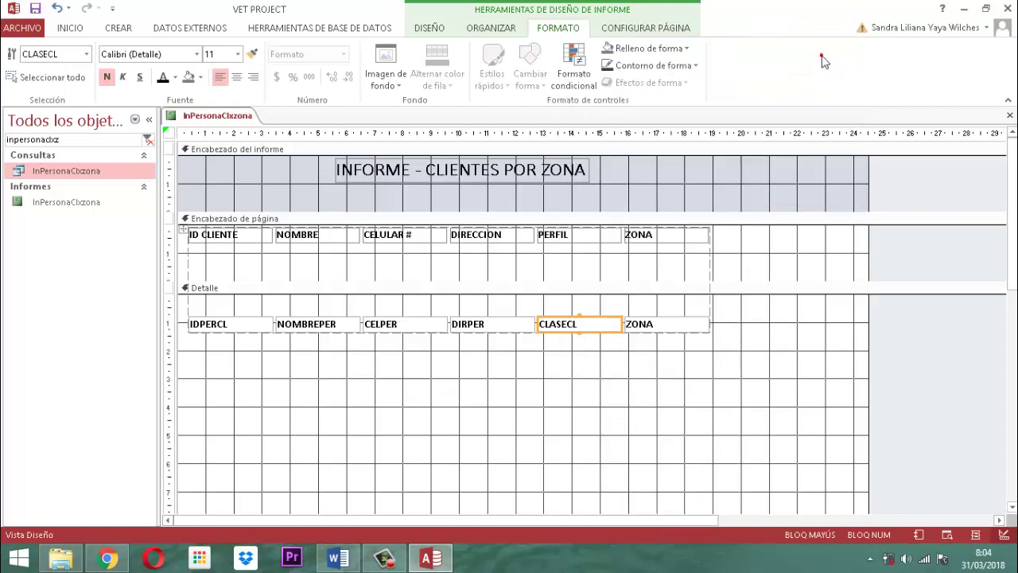
{"action": "left_click", "coordinate": [933, 355]}
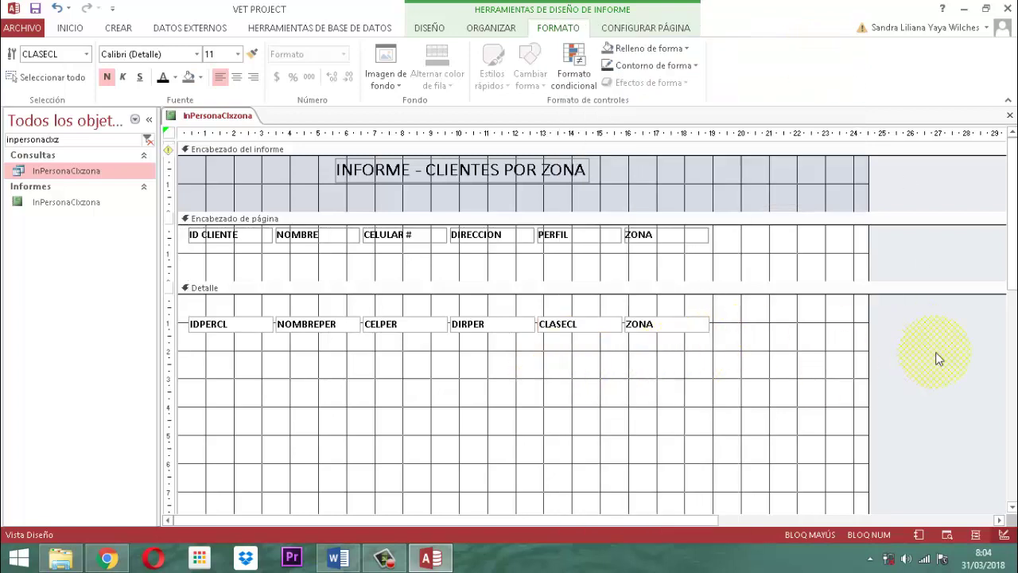
Step: Set the font size of all the labels and fields in the tabular layout to 10
{"action": "left_click", "coordinate": [254, 332]}
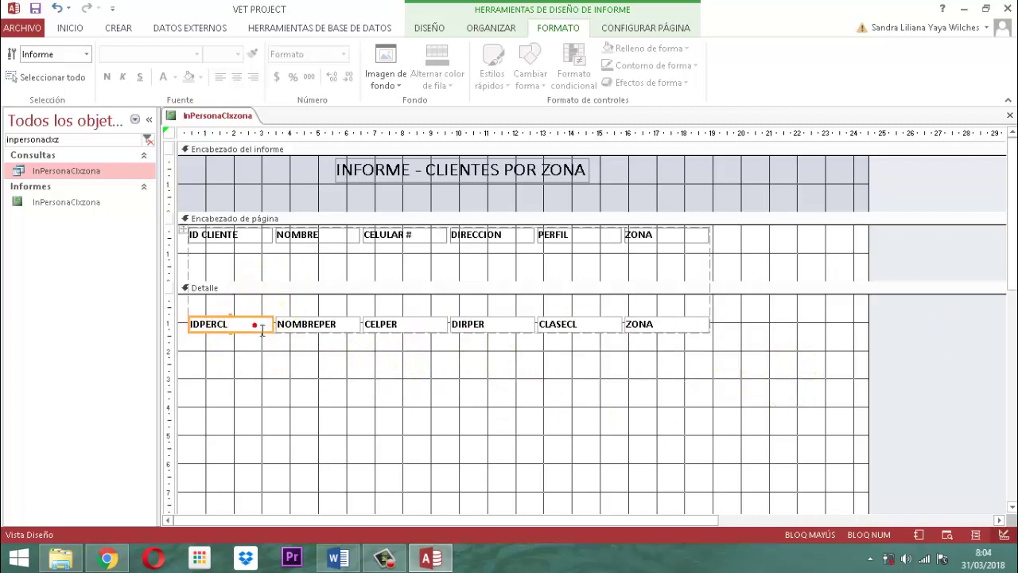
{"action": "left_click", "coordinate": [185, 231]}
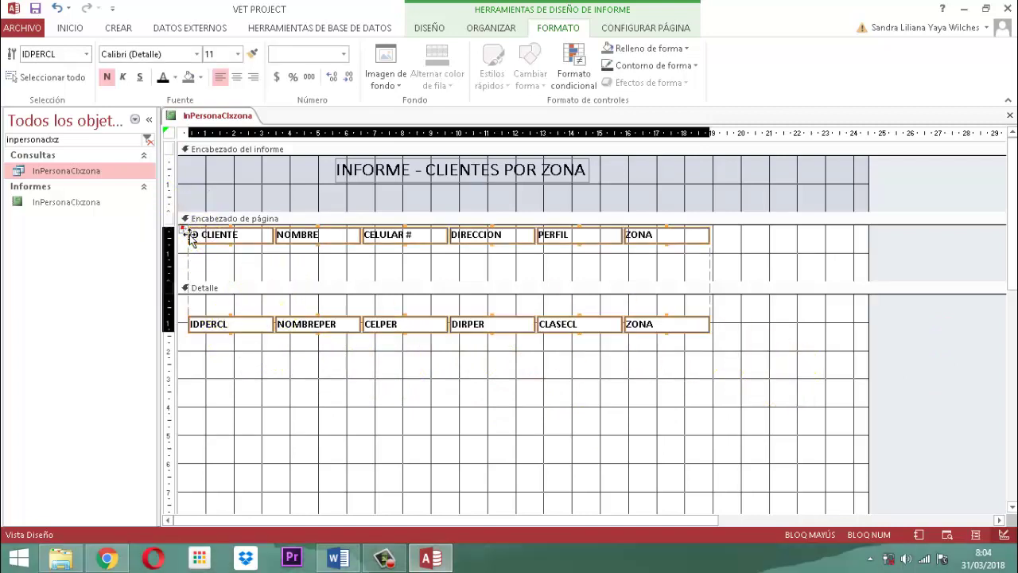
{"action": "left_click", "coordinate": [236, 54]}
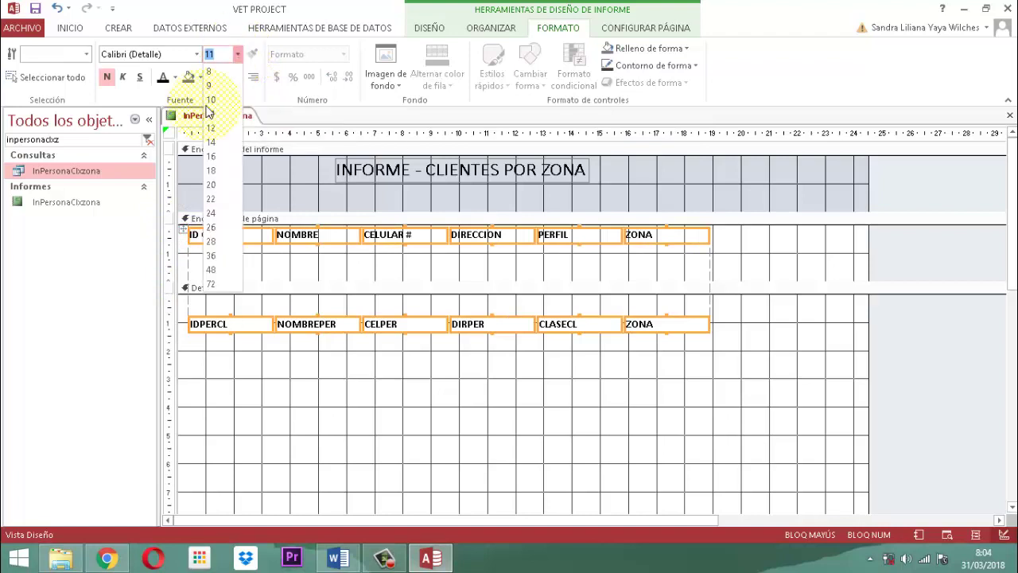
{"action": "left_click", "coordinate": [212, 104]}
{"action": "left_click", "coordinate": [939, 341]}
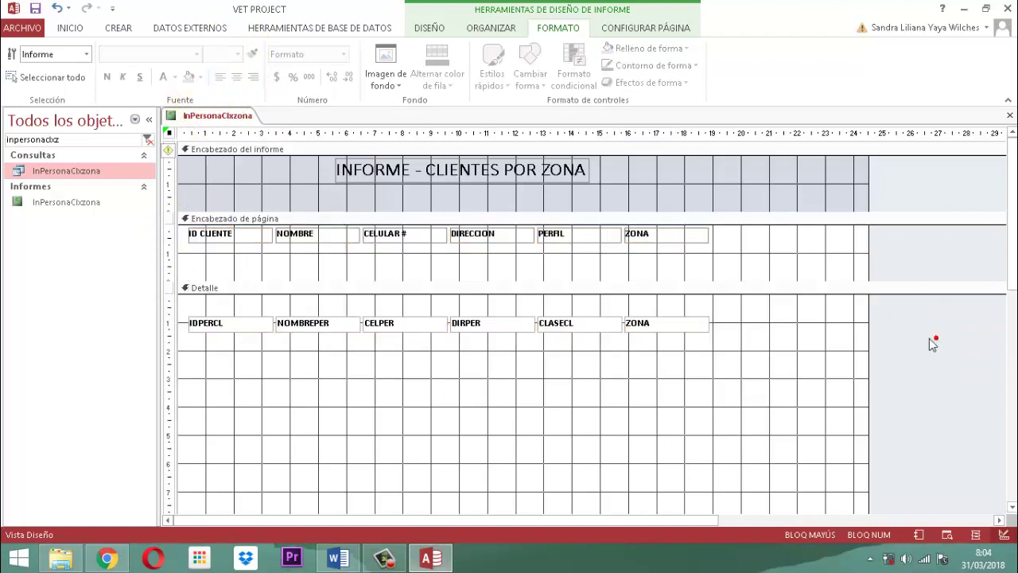
Step: Remove the bold formatting from all six fields in the Detail section
{"action": "left_click", "coordinate": [688, 328]}
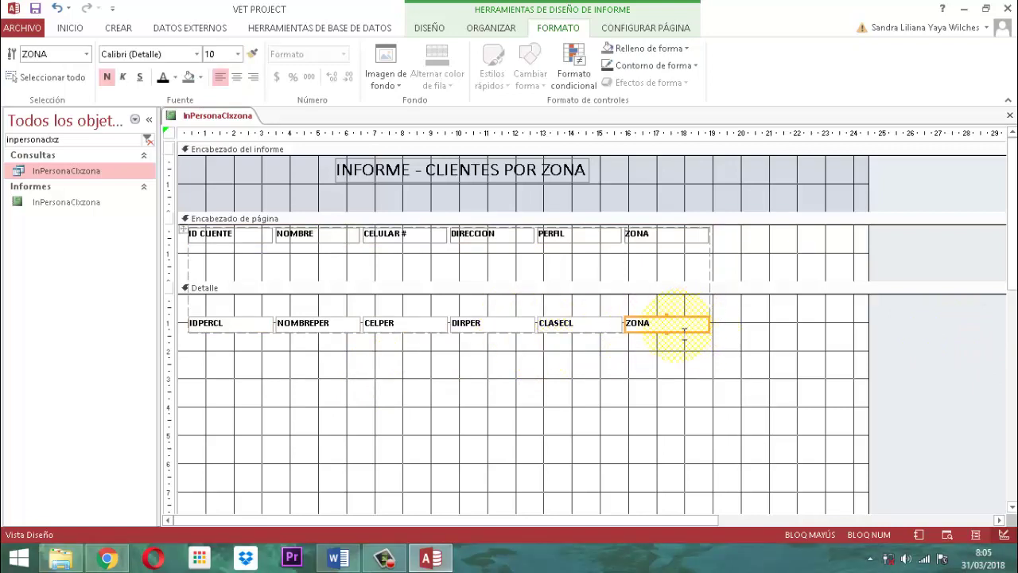
{"action": "left_click", "coordinate": [597, 326], "text": "shift"}
{"action": "left_click", "coordinate": [476, 324], "text": "shift"}
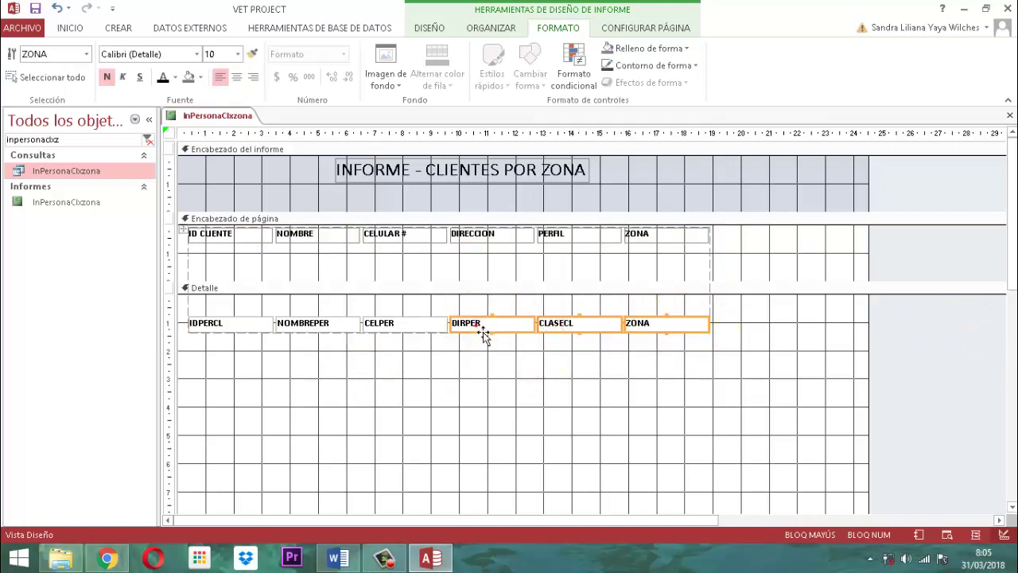
{"action": "left_click", "coordinate": [388, 323], "text": "shift"}
{"action": "left_click", "coordinate": [323, 322], "text": "shift"}
{"action": "left_click", "coordinate": [247, 327], "text": "shift"}
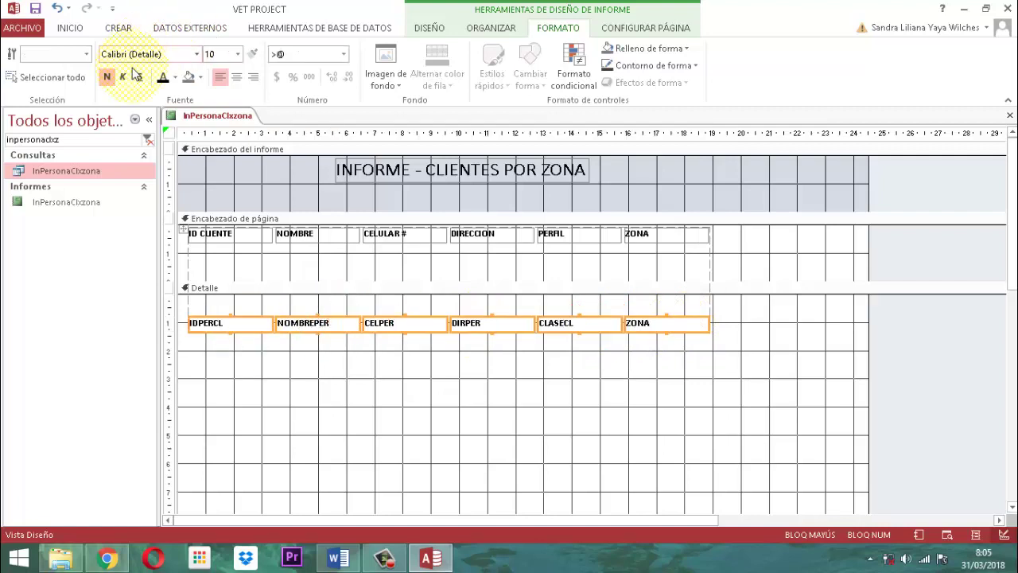
{"action": "left_click", "coordinate": [104, 77]}
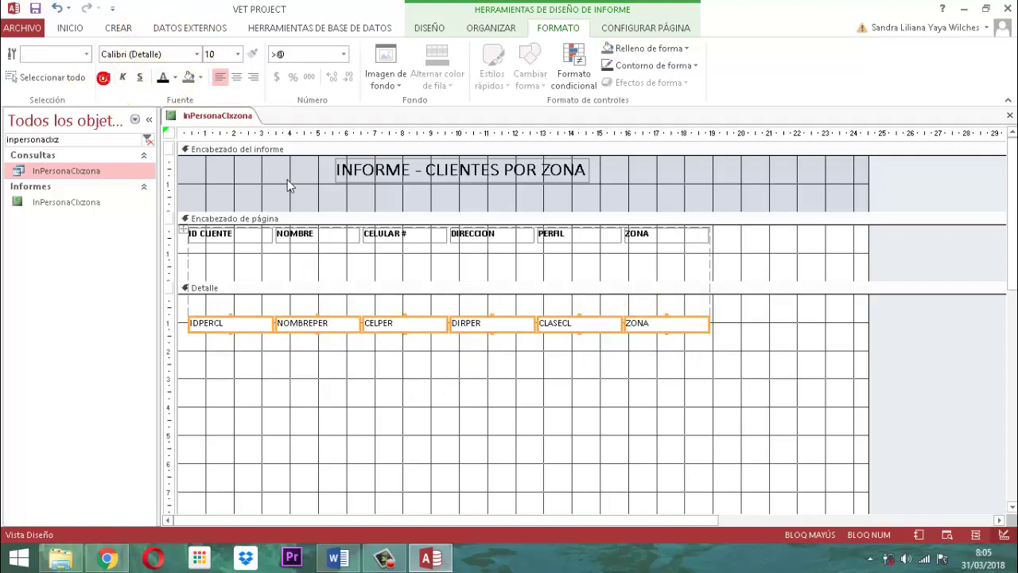
{"action": "left_click", "coordinate": [944, 336]}
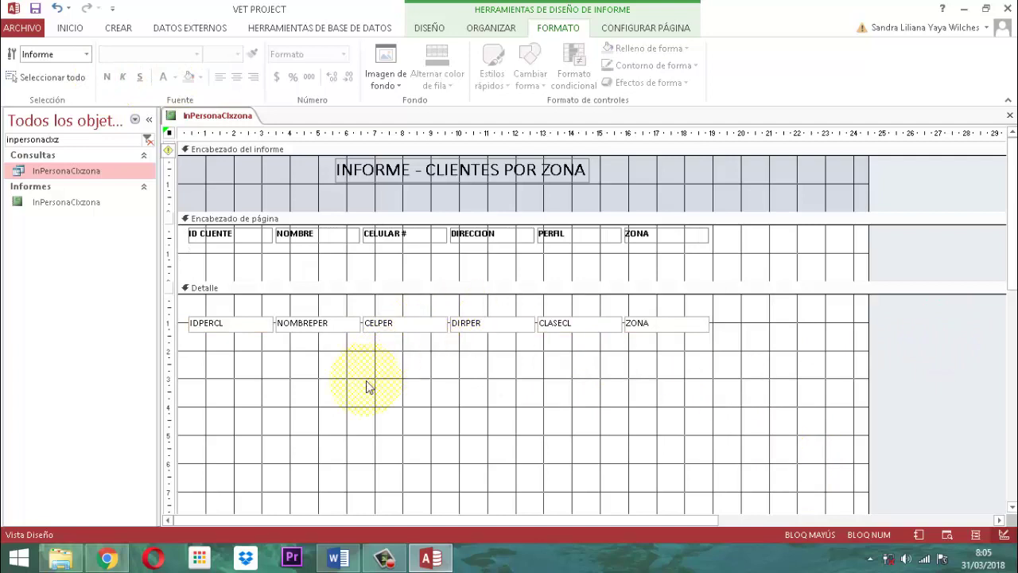
Step: Narrow the IDPERCL column to about 1.7 cm and widen the NOMBREPER column to about 5 cm
{"action": "left_click", "coordinate": [213, 326]}
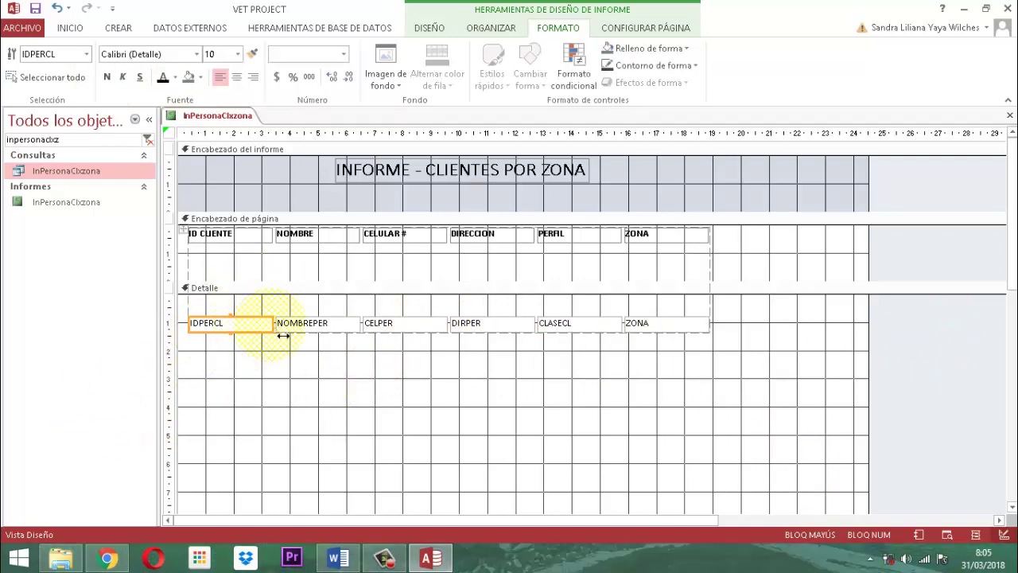
{"action": "left_click_drag", "start_coordinate": [273, 325], "coordinate": [238, 323]}
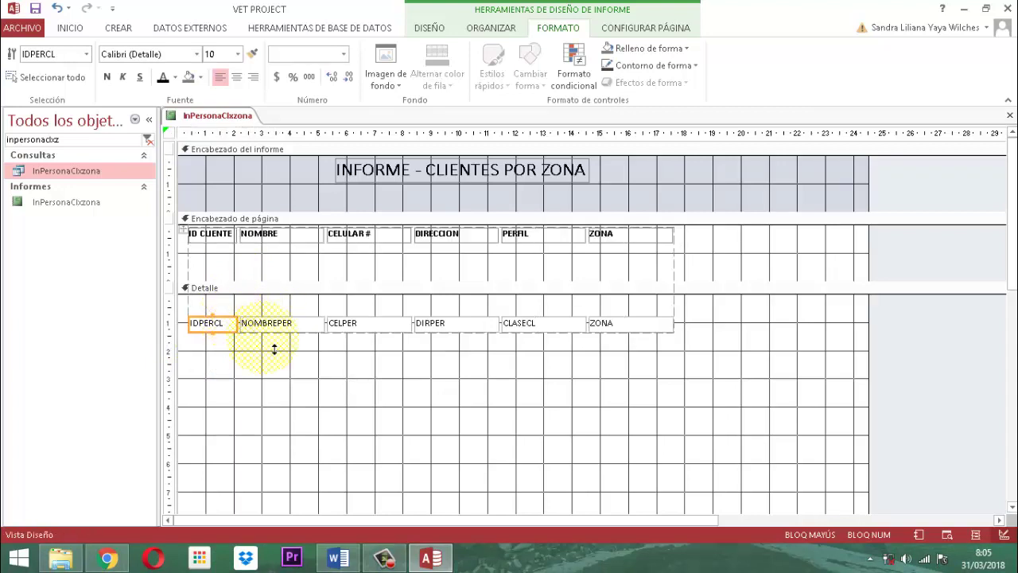
{"action": "left_click", "coordinate": [314, 332]}
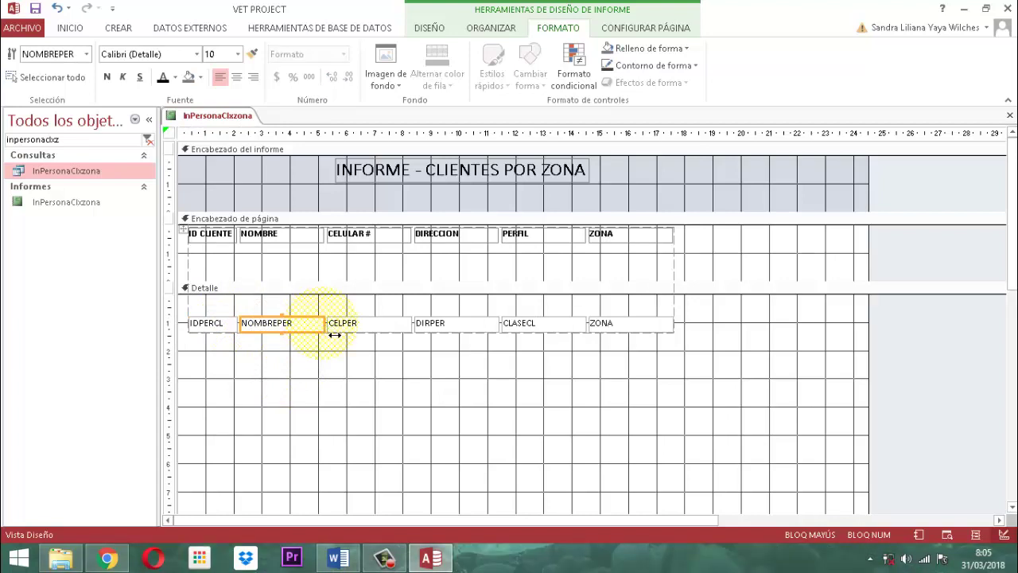
{"action": "left_click_drag", "start_coordinate": [335, 335], "coordinate": [396, 327]}
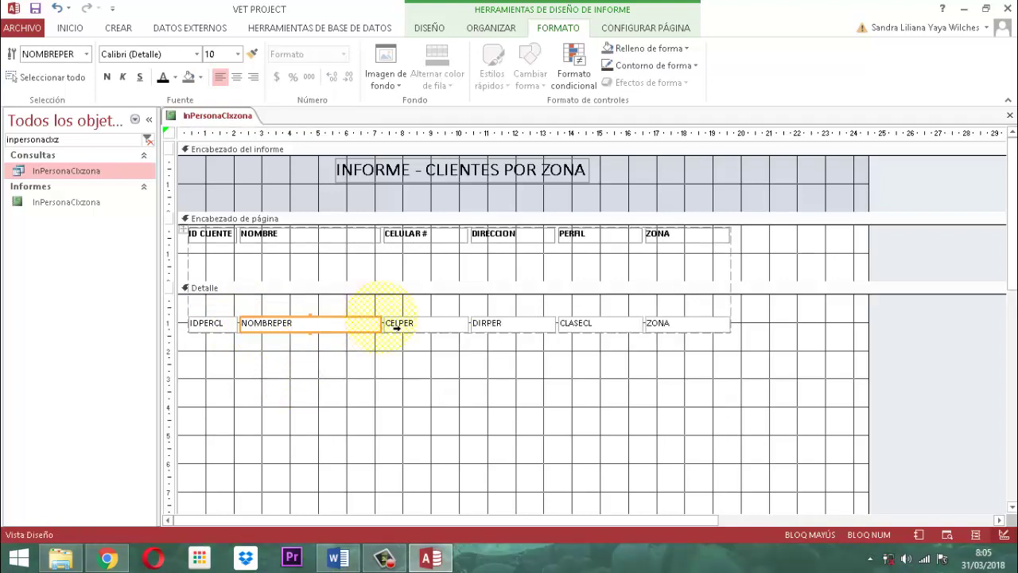
Step: Narrow the CELPER column to about 2.1 cm, just wide enough for its CELULAR # heading
{"action": "left_click", "coordinate": [455, 334]}
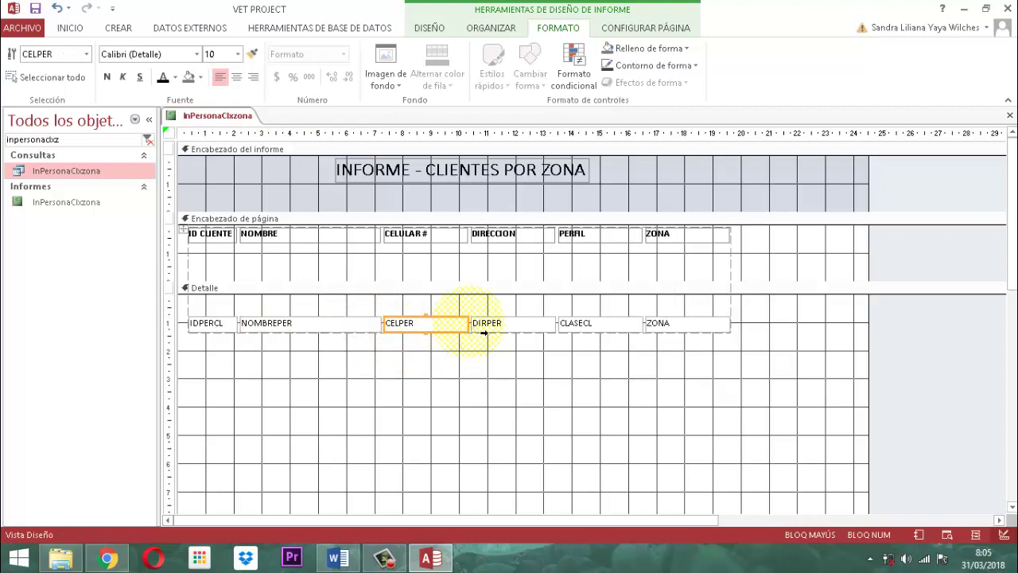
{"action": "left_click_drag", "start_coordinate": [472, 329], "coordinate": [457, 334]}
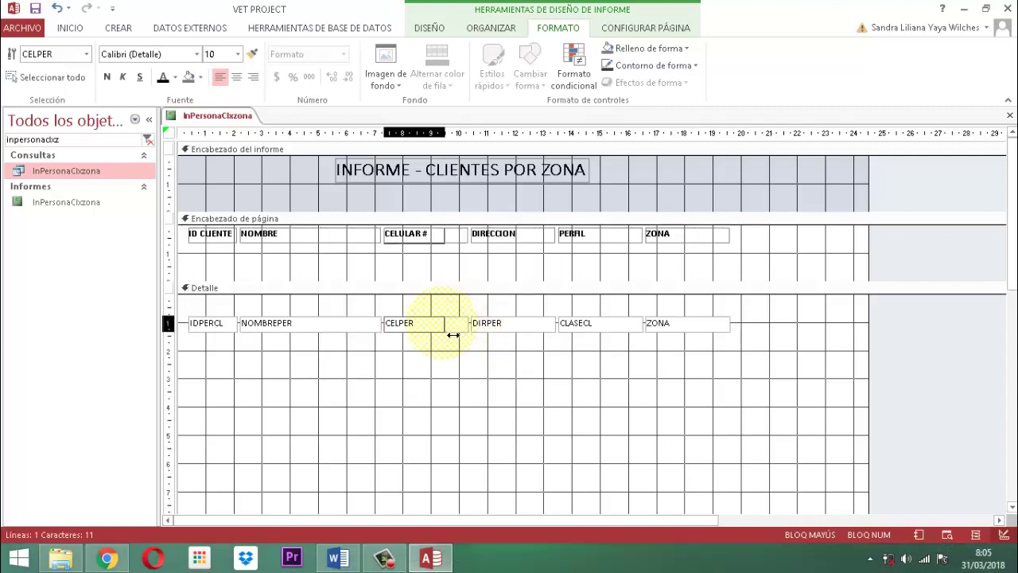
{"action": "left_click_drag", "start_coordinate": [452, 335], "coordinate": [445, 330]}
Step: Widen the DIRPER column to about 5.9 cm and the NOMBREPER column to about 6.8 cm
{"action": "left_click", "coordinate": [513, 326]}
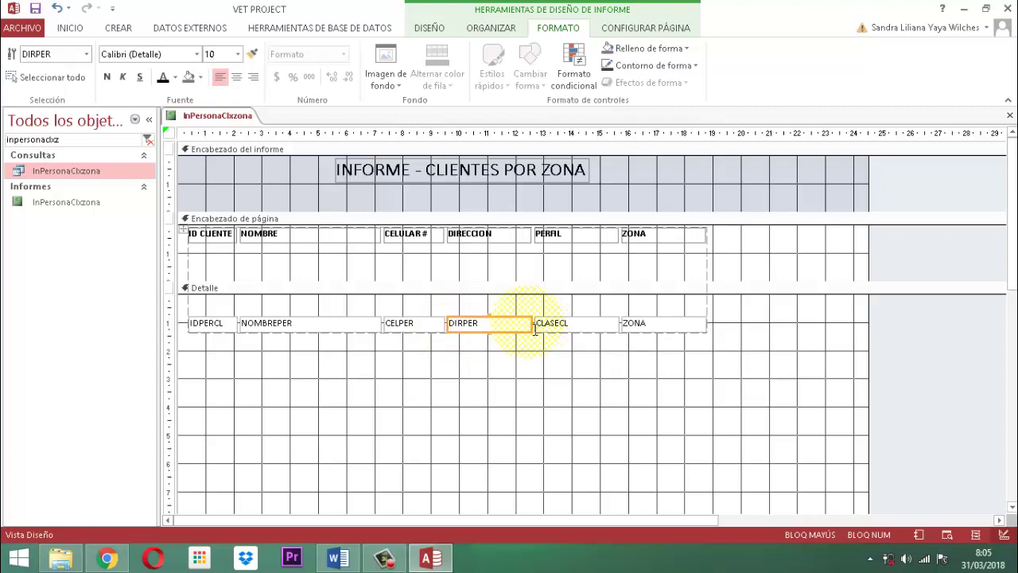
{"action": "left_click_drag", "start_coordinate": [541, 332], "coordinate": [622, 337]}
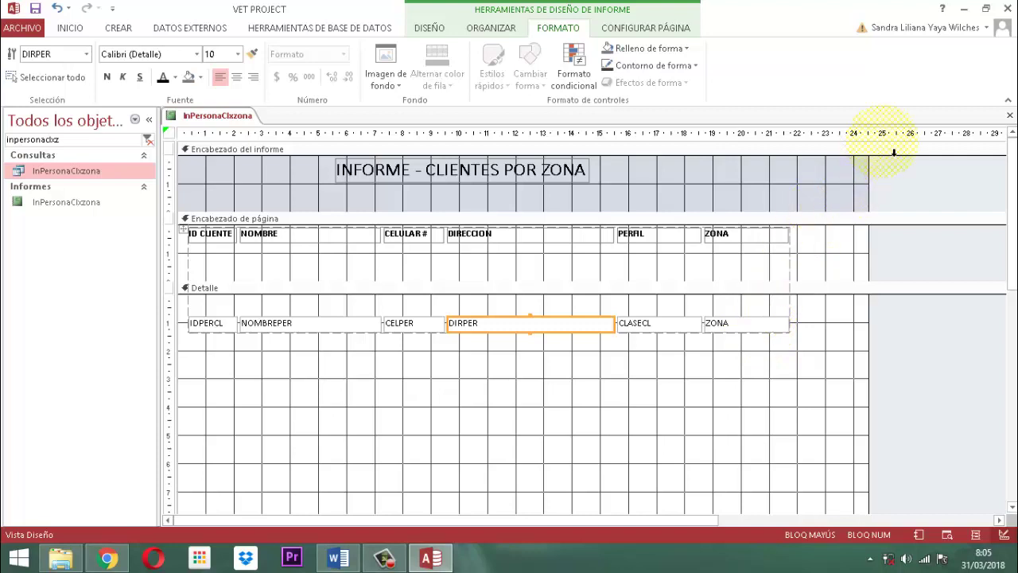
{"action": "left_click", "coordinate": [363, 328]}
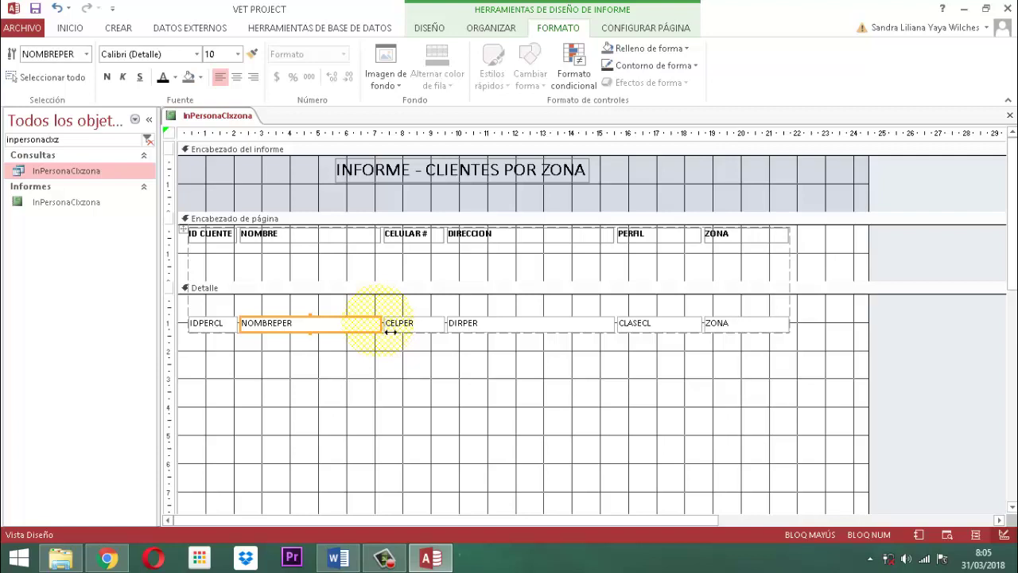
{"action": "left_click_drag", "start_coordinate": [382, 325], "coordinate": [435, 324]}
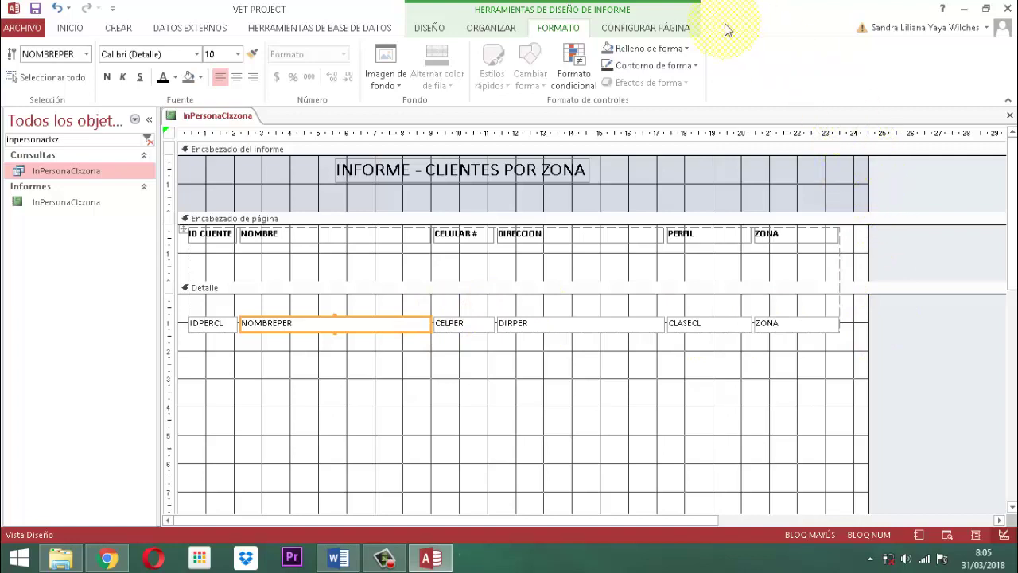
Step: Set the report page to Horizontal orientation, Carta 8.5"x11" paper and Estrecho margins
{"action": "left_click", "coordinate": [641, 27]}
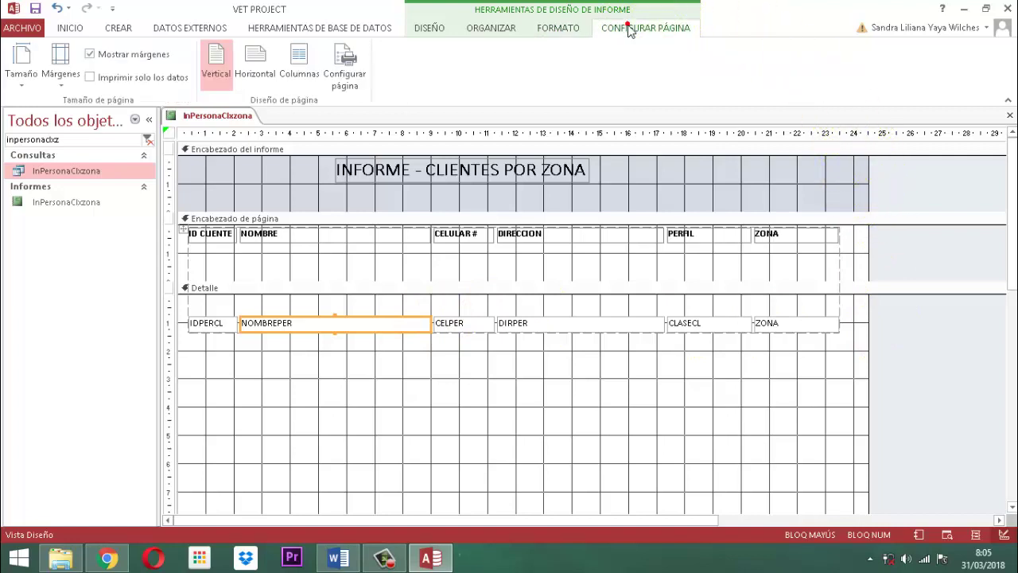
{"action": "left_click", "coordinate": [261, 74]}
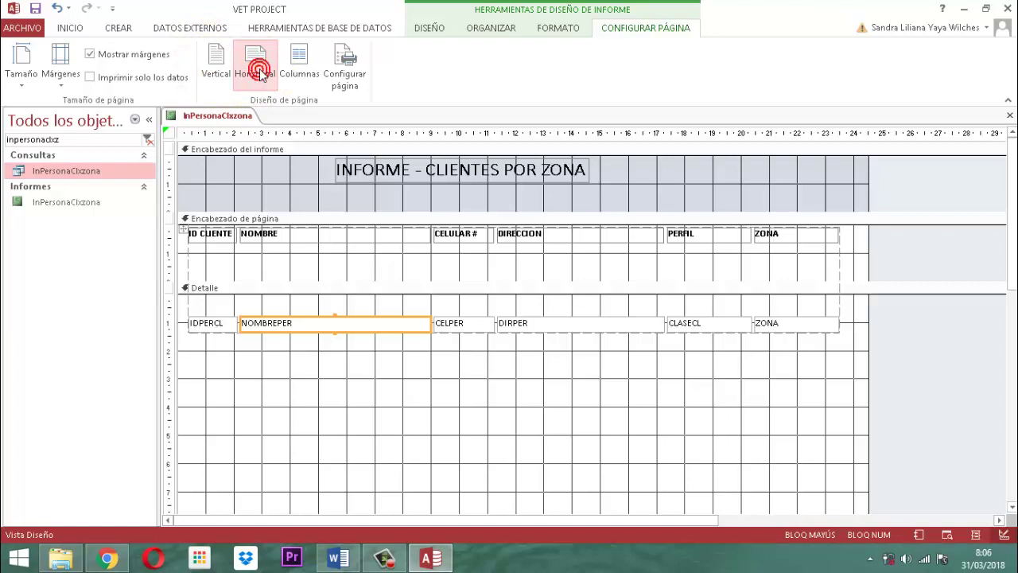
{"action": "left_click", "coordinate": [24, 90]}
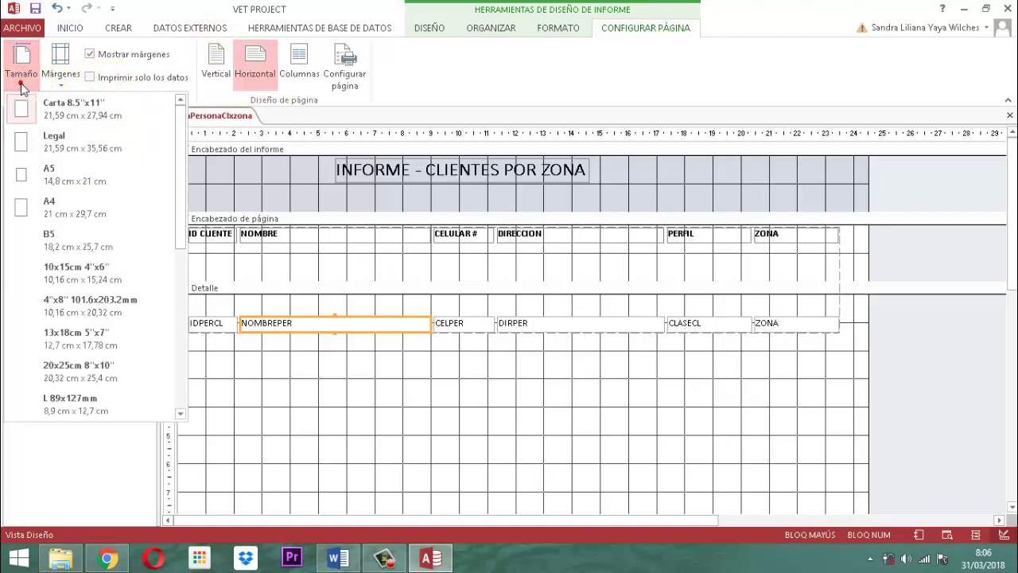
{"action": "left_click", "coordinate": [22, 107]}
{"action": "left_click", "coordinate": [60, 80]}
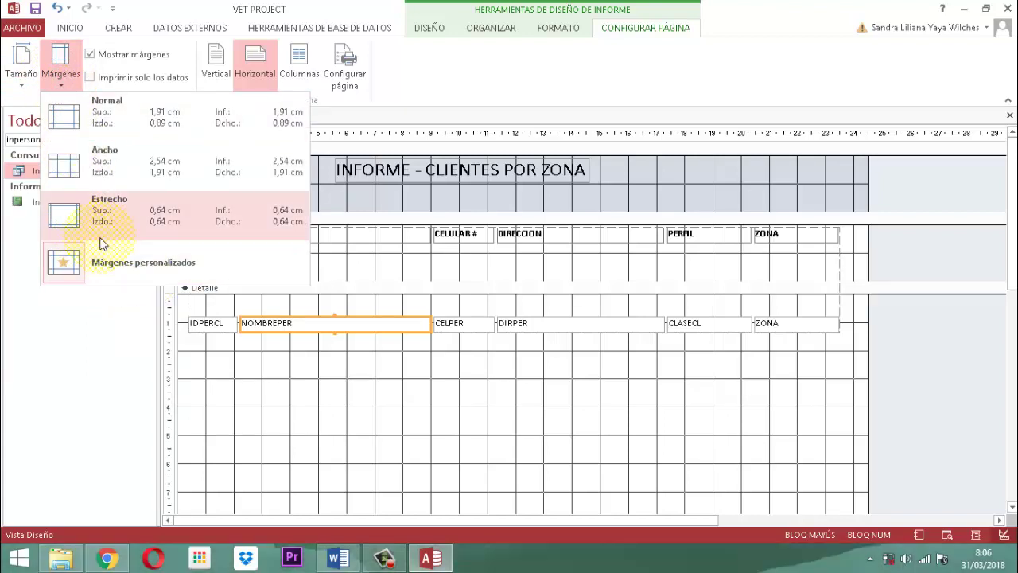
{"action": "left_click", "coordinate": [91, 216]}
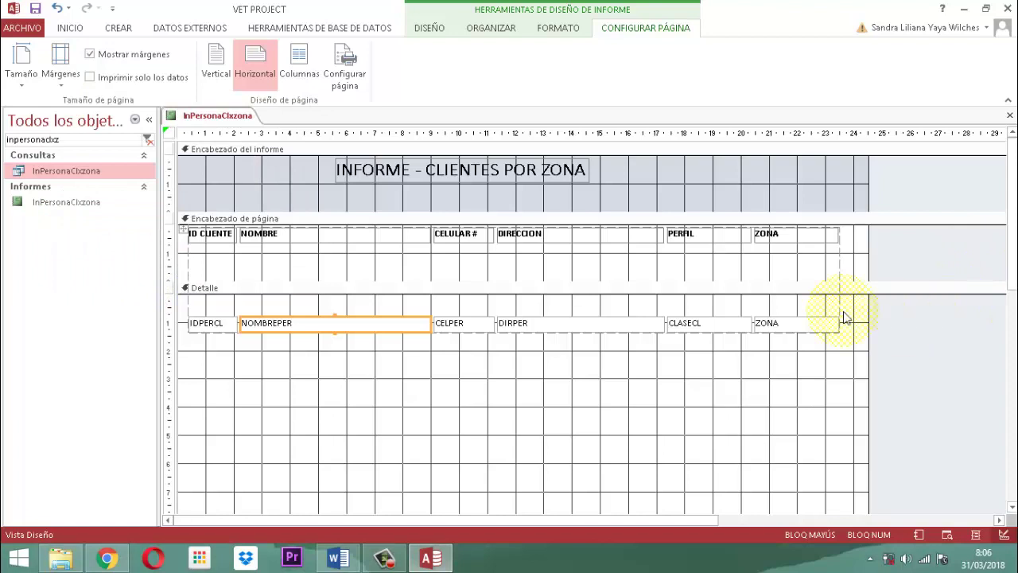
Step: Shift the title INFORME - CLIENTES POR ZONA about 1.9 cm to the right to centre it over the columns
{"action": "left_click", "coordinate": [532, 177]}
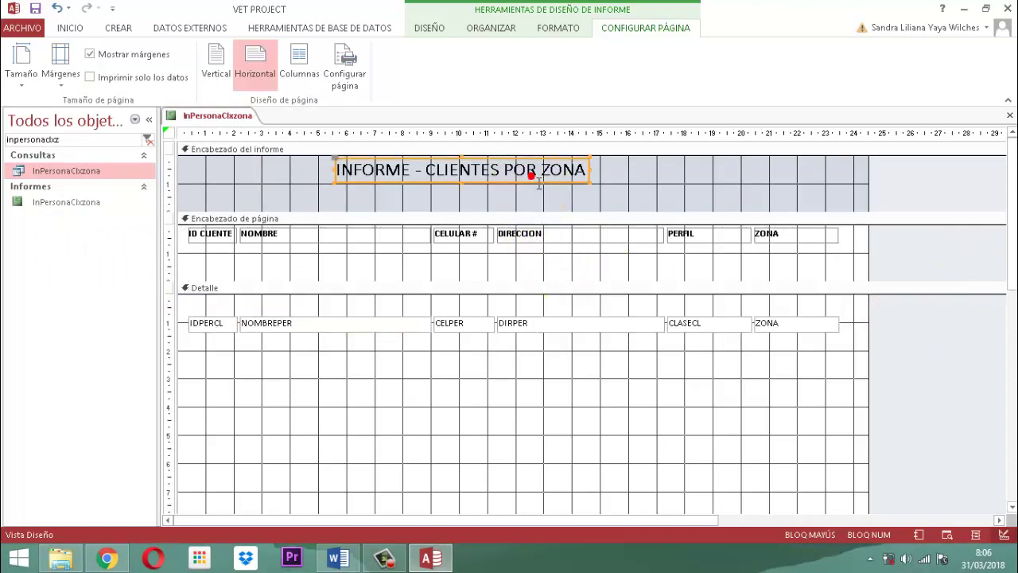
{"action": "left_click", "coordinate": [533, 178]}
{"action": "key", "text": "Right"}
{"action": "key", "text": "Right"}
{"action": "key", "text": "Right"}
{"action": "key", "text": "Right"}
{"action": "key", "text": "Right"}
{"action": "key", "text": "Right"}
{"action": "key", "text": "Right"}
{"action": "key", "text": "Right"}
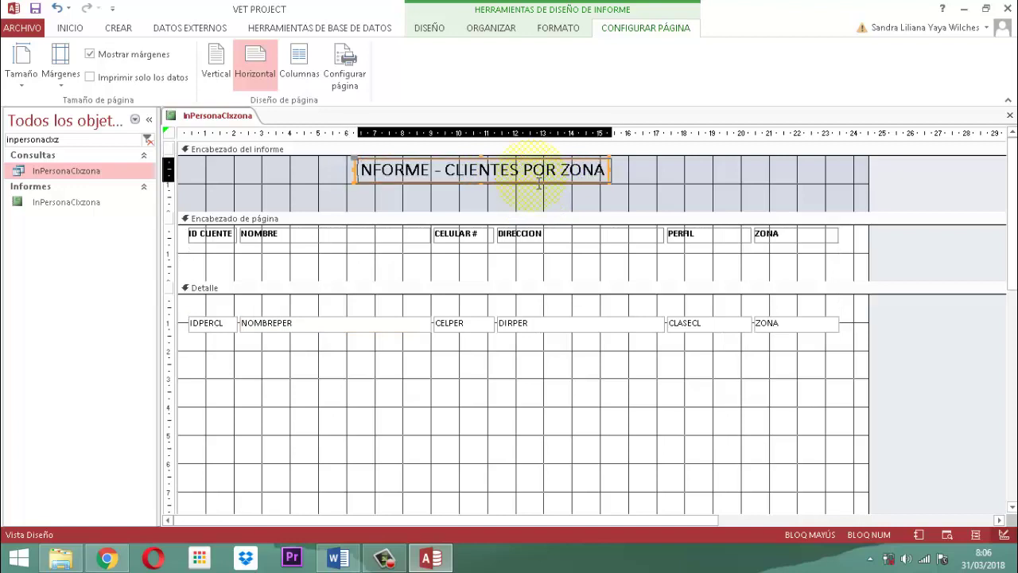
{"action": "key", "text": "Right"}
{"action": "key", "text": "Right"}
{"action": "key", "text": "Right"}
{"action": "key", "text": "Right"}
{"action": "key", "text": "Right"}
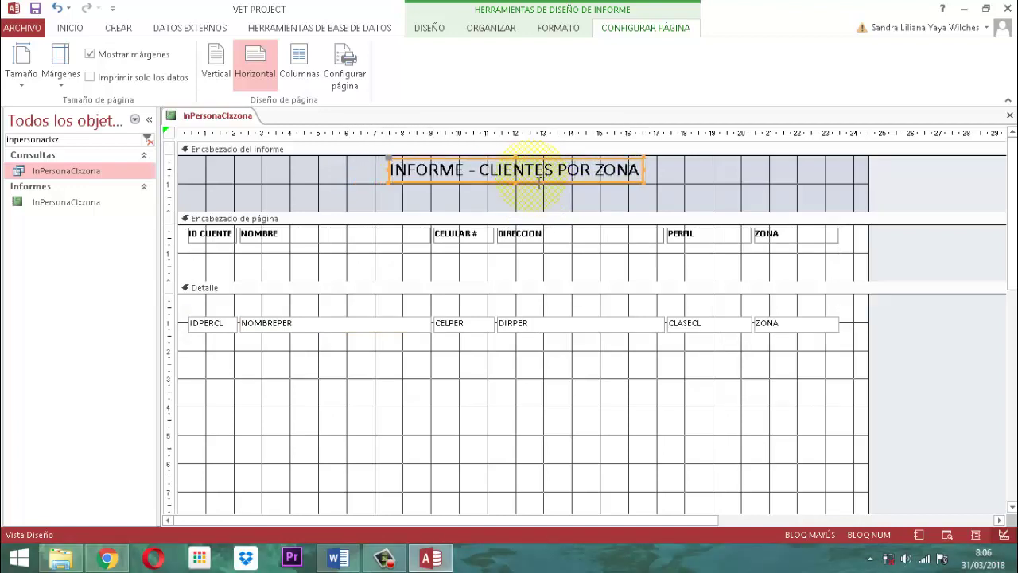
{"action": "left_click", "coordinate": [931, 180]}
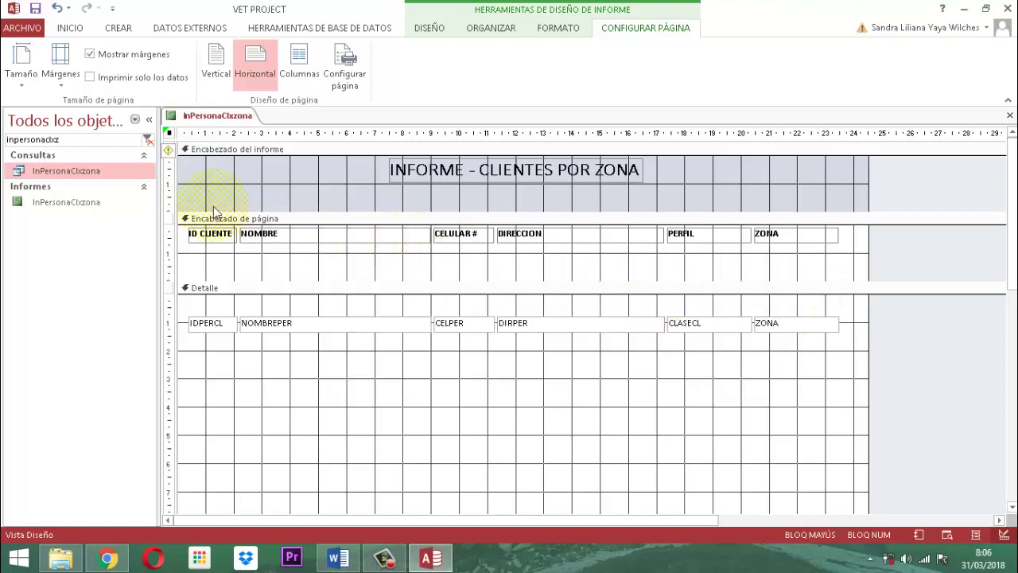
Step: Remove the tabular layout from all the column labels and Detail fields so they can be moved independently
{"action": "left_click", "coordinate": [199, 239]}
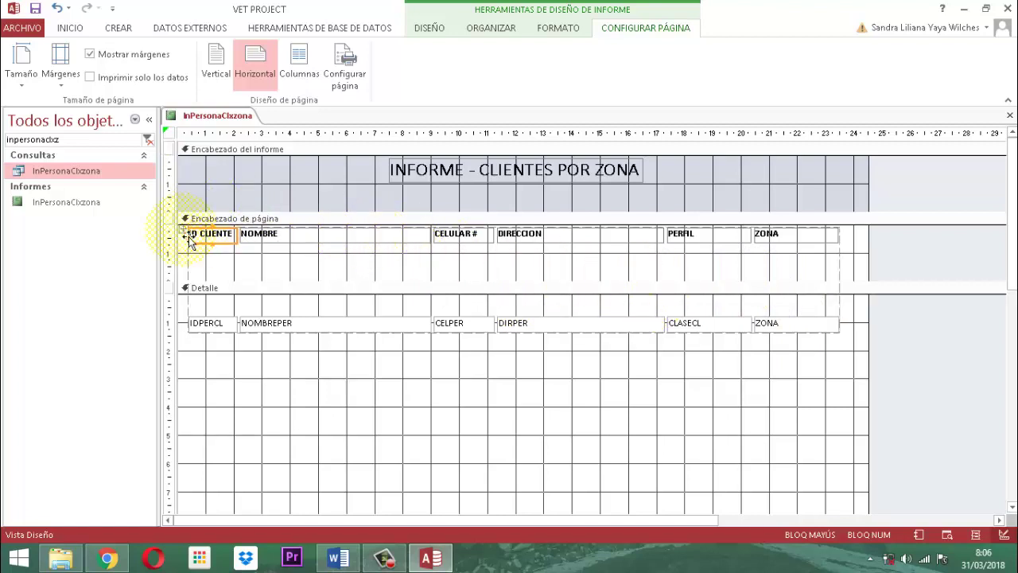
{"action": "left_click", "coordinate": [182, 231]}
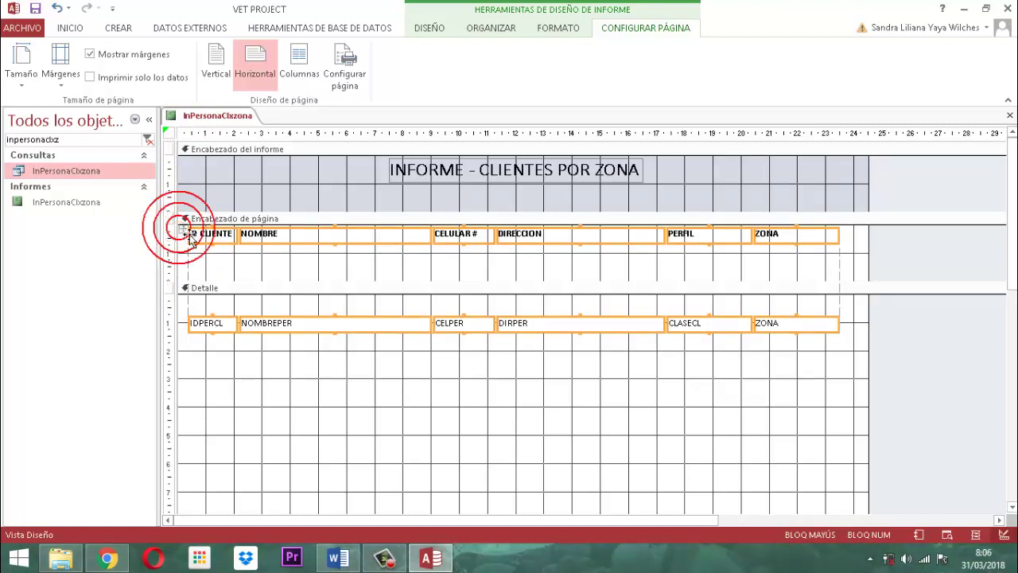
{"action": "left_click", "coordinate": [509, 28]}
{"action": "left_click", "coordinate": [127, 73]}
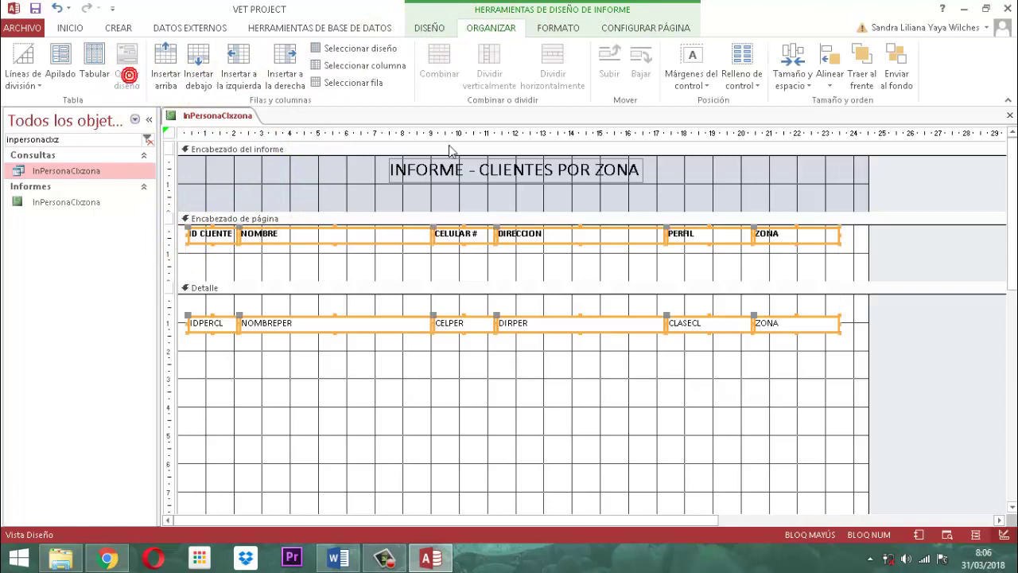
{"action": "left_click", "coordinate": [893, 247]}
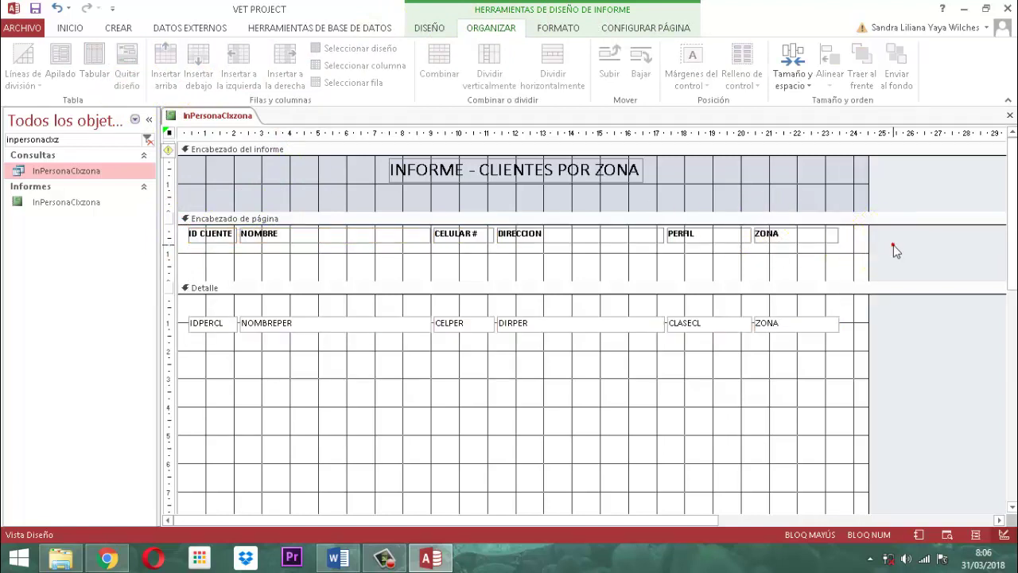
Step: Cut the six column labels from the page header and paste them into the report header
{"action": "left_click_drag", "start_coordinate": [893, 247], "coordinate": [186, 243]}
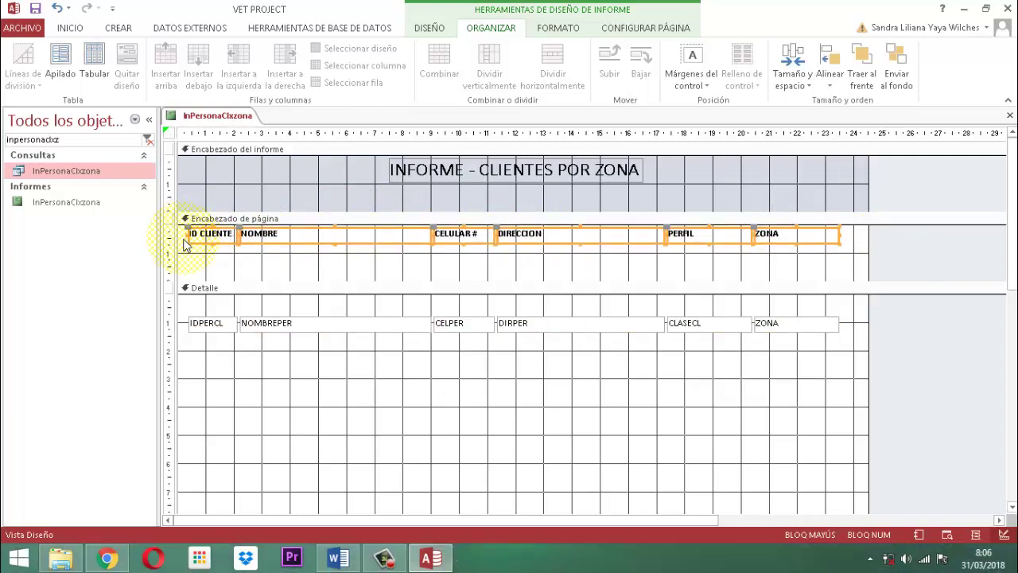
{"action": "key", "text": "Delete"}
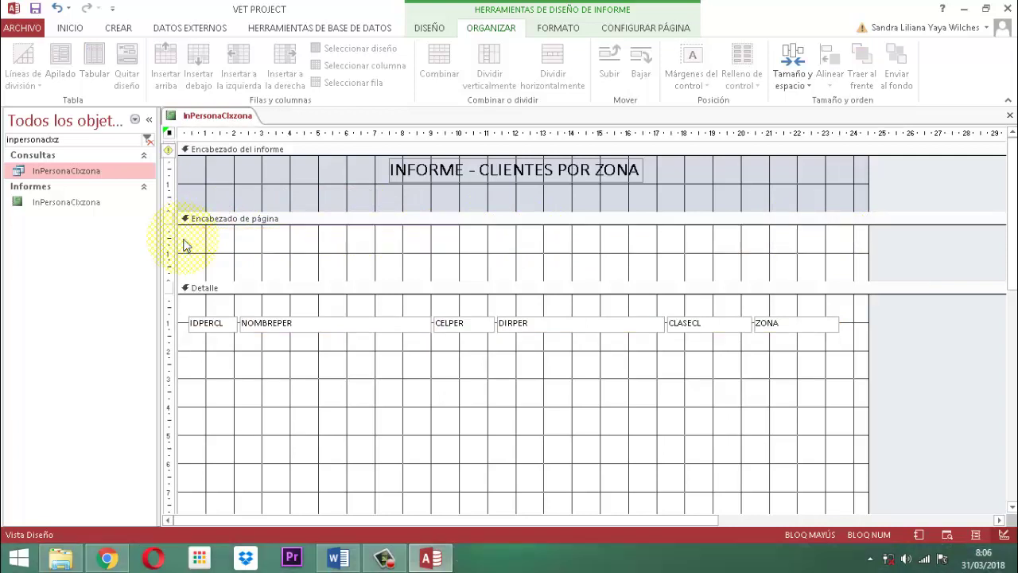
{"action": "left_click", "coordinate": [230, 151]}
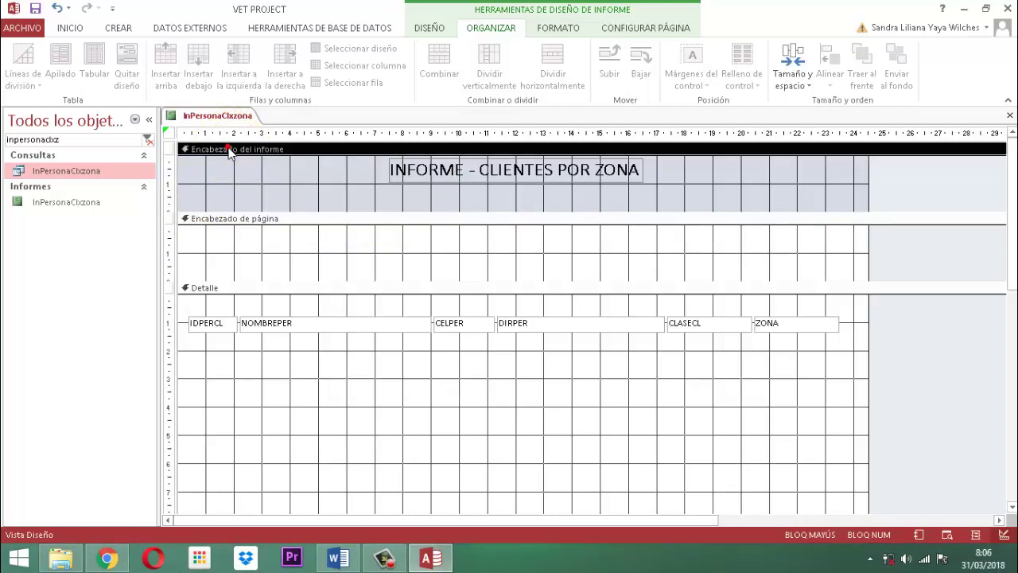
{"action": "key", "text": "ctrl+v"}
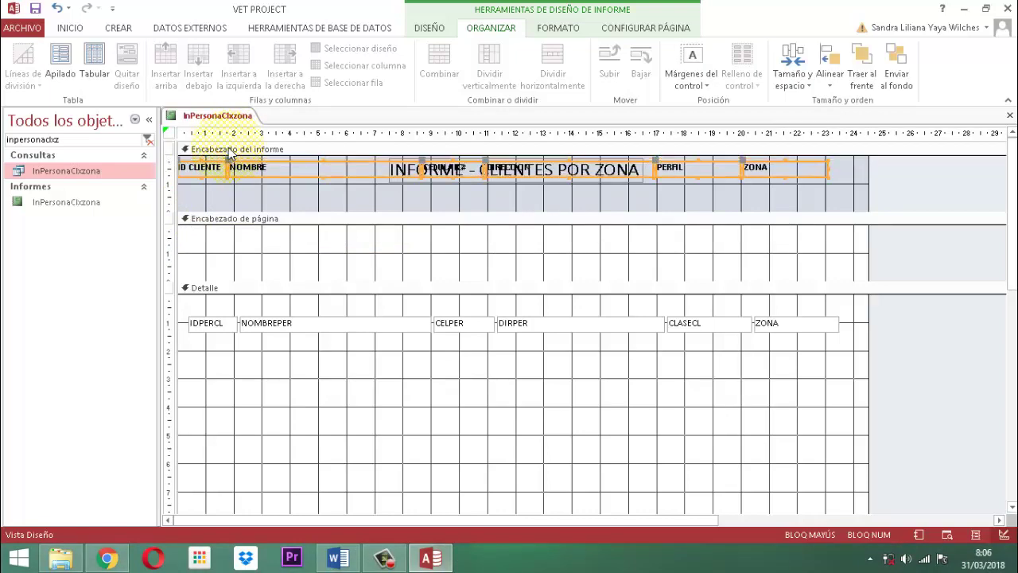
Step: Move the pasted column labels below the report title and line them up with their Detail fields
{"action": "key", "text": "Down"}
{"action": "key", "text": "Down"}
{"action": "key", "text": "Down"}
{"action": "key", "text": "Down"}
{"action": "key", "text": "Down"}
{"action": "key", "text": "Down"}
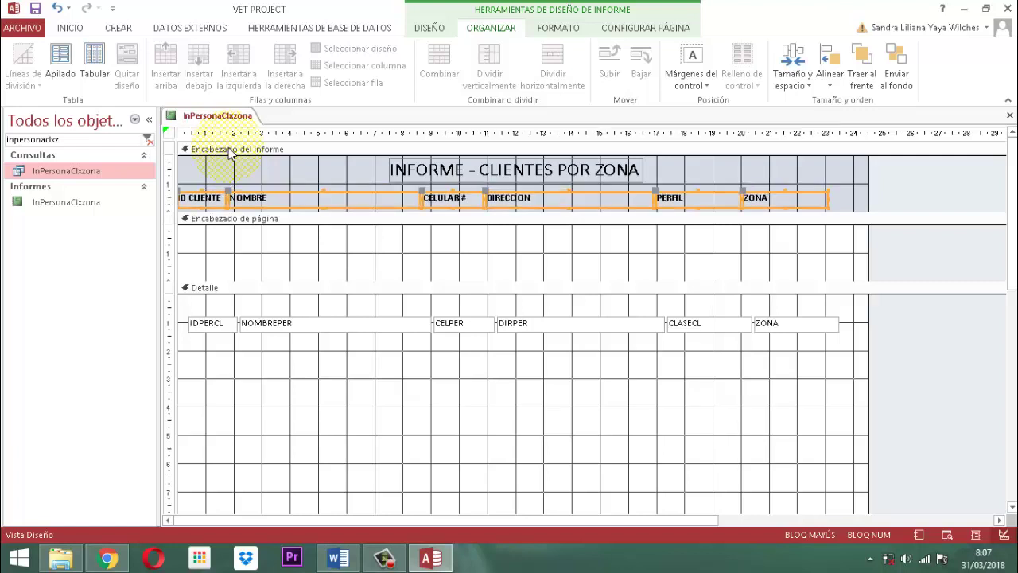
{"action": "key", "text": "Right"}
{"action": "key", "text": "Right"}
{"action": "key", "text": "Right"}
{"action": "key", "text": "Right"}
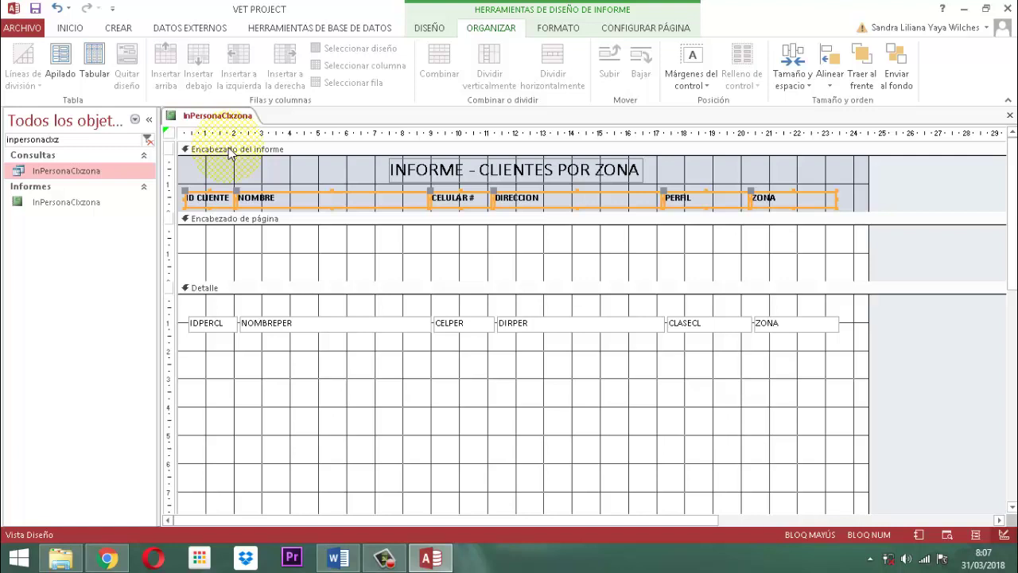
{"action": "key", "text": "Right"}
{"action": "key", "text": "Right"}
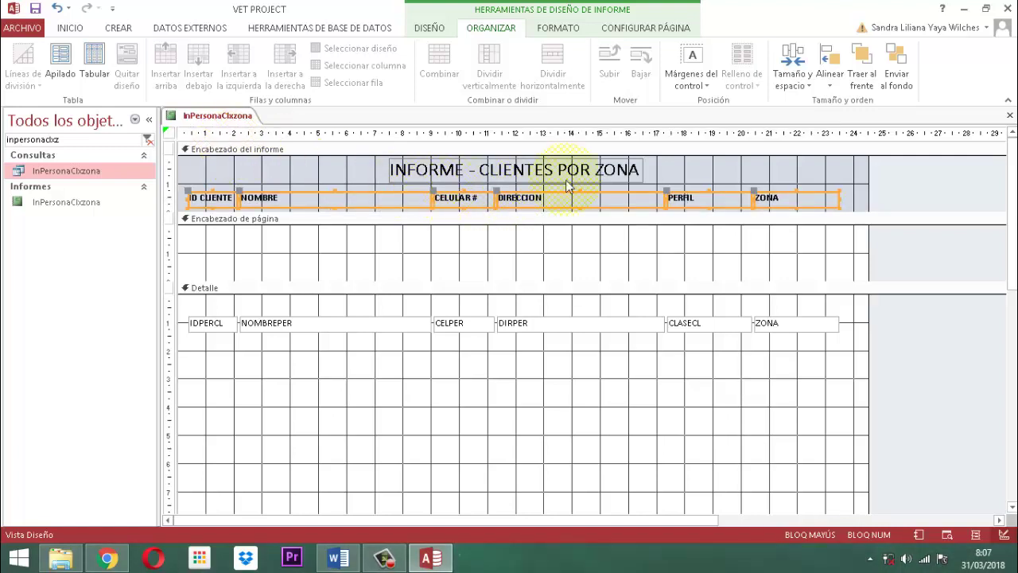
Step: Set the report header section's background colour to white
{"action": "left_click", "coordinate": [897, 197]}
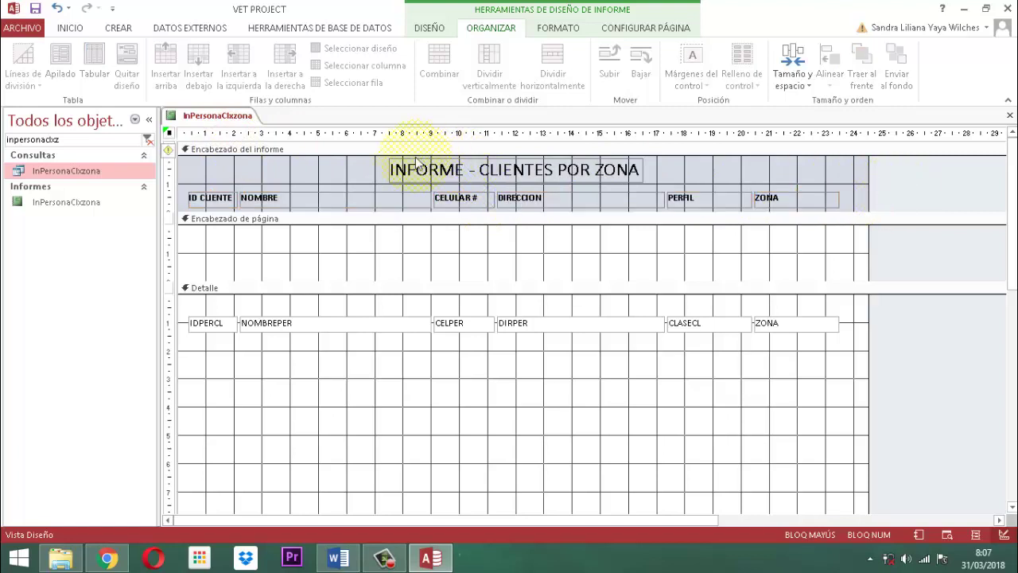
{"action": "left_click", "coordinate": [311, 166]}
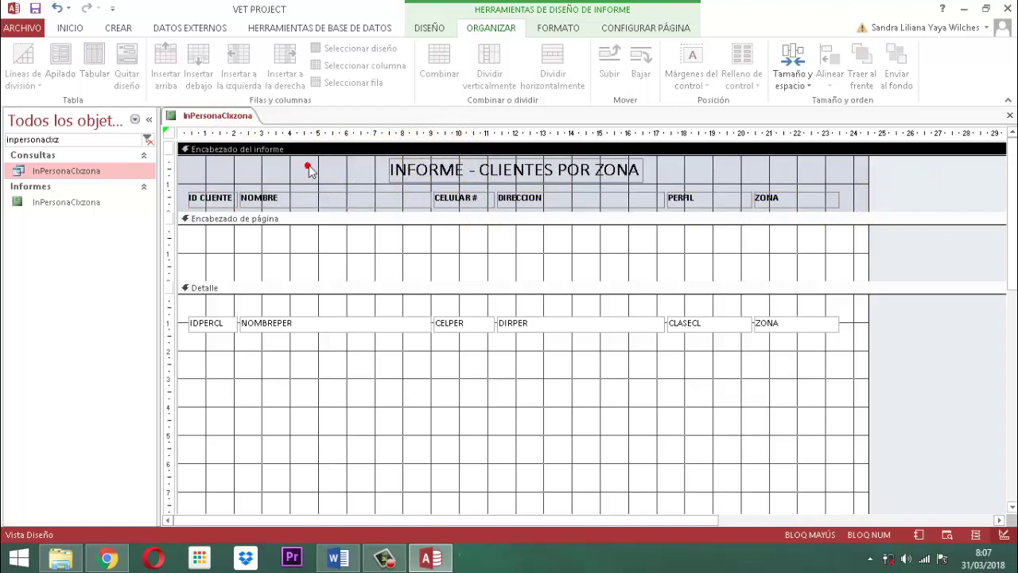
{"action": "left_click", "coordinate": [562, 30]}
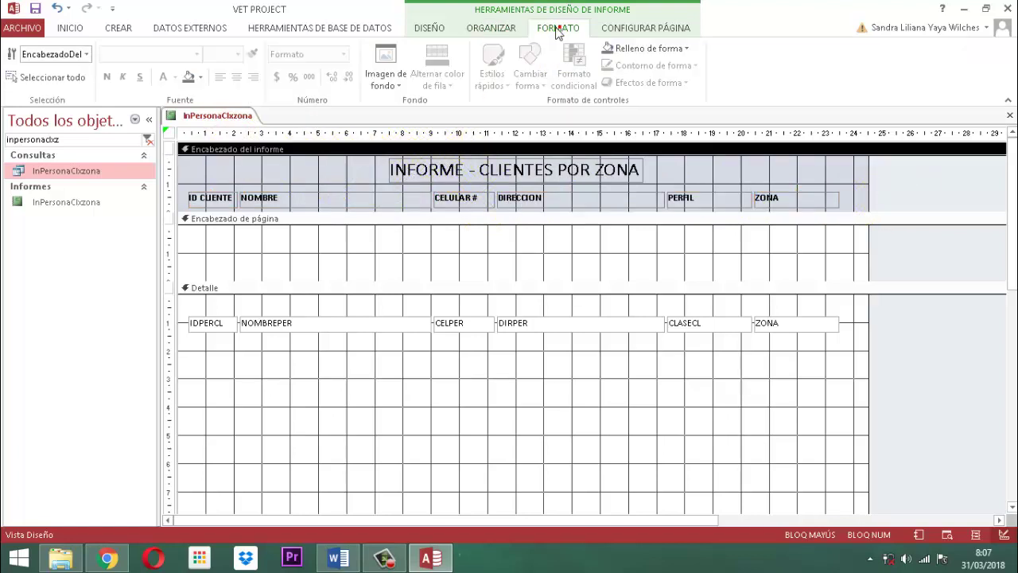
{"action": "left_click", "coordinate": [201, 78]}
{"action": "left_click", "coordinate": [195, 131]}
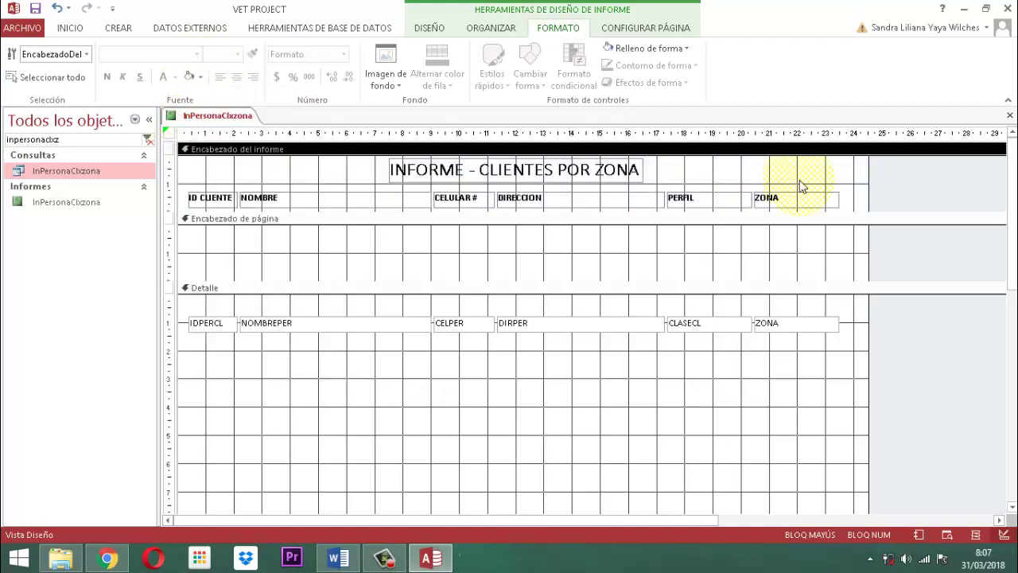
{"action": "left_click", "coordinate": [925, 189]}
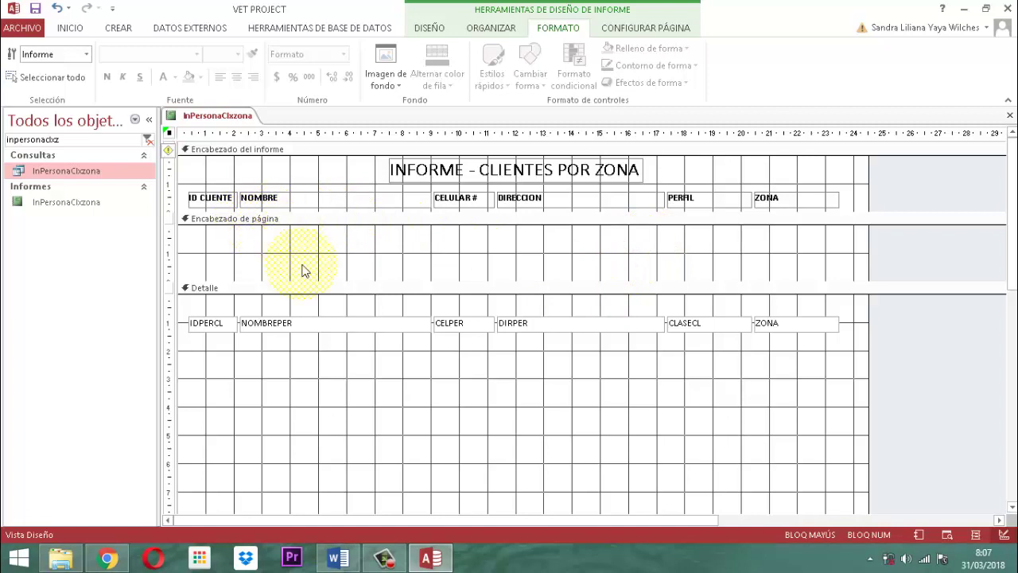
Step: Collapse the page header section and move the row of six Detail fields up to the upper edge of the Detail section
{"action": "left_click_drag", "start_coordinate": [385, 288], "coordinate": [379, 224]}
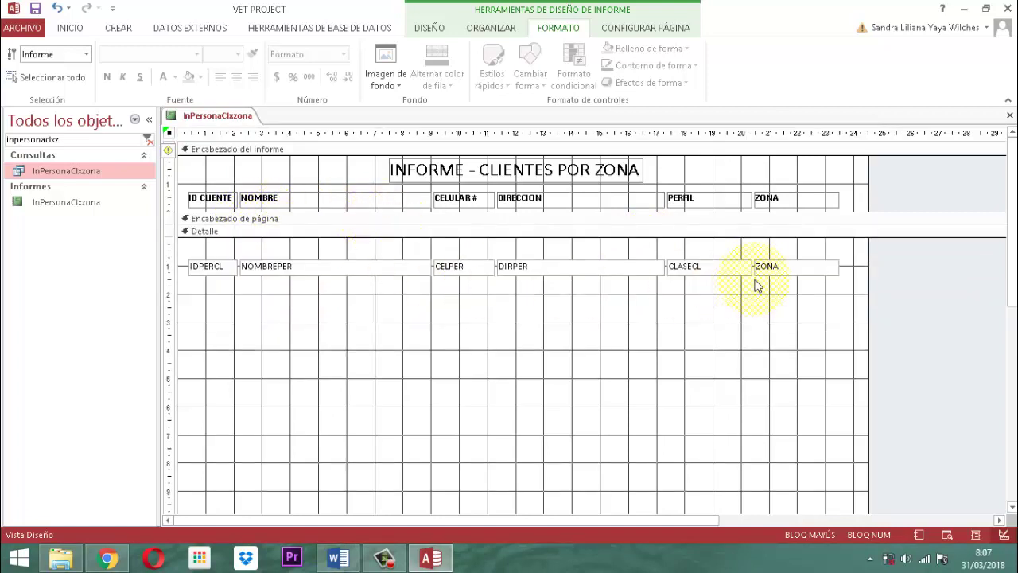
{"action": "left_click_drag", "start_coordinate": [920, 272], "coordinate": [206, 277]}
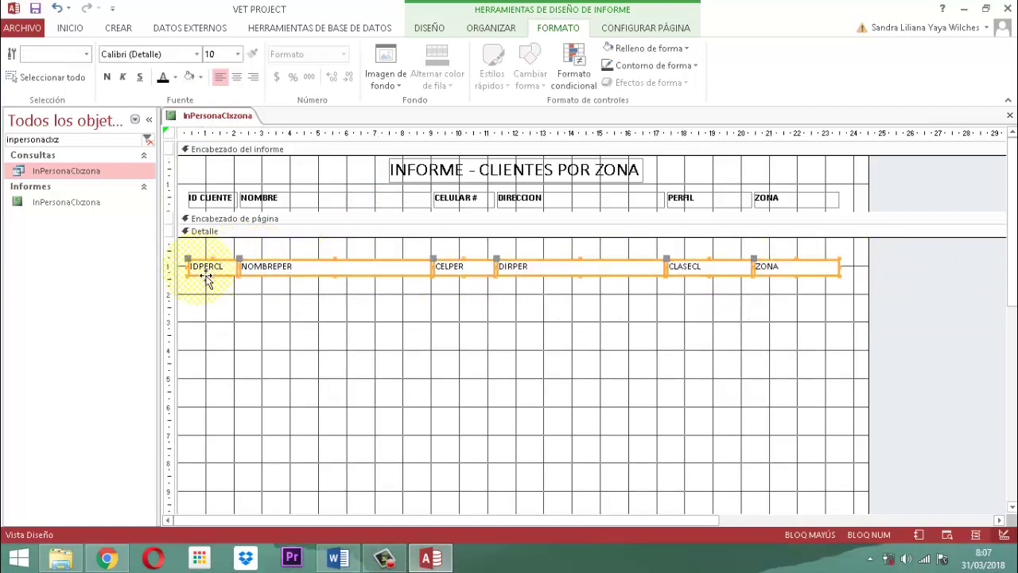
{"action": "key", "text": "Up"}
{"action": "key", "text": "Up"}
{"action": "key", "text": "Up"}
{"action": "key", "text": "Up"}
{"action": "key", "text": "Up"}
{"action": "key", "text": "Up"}
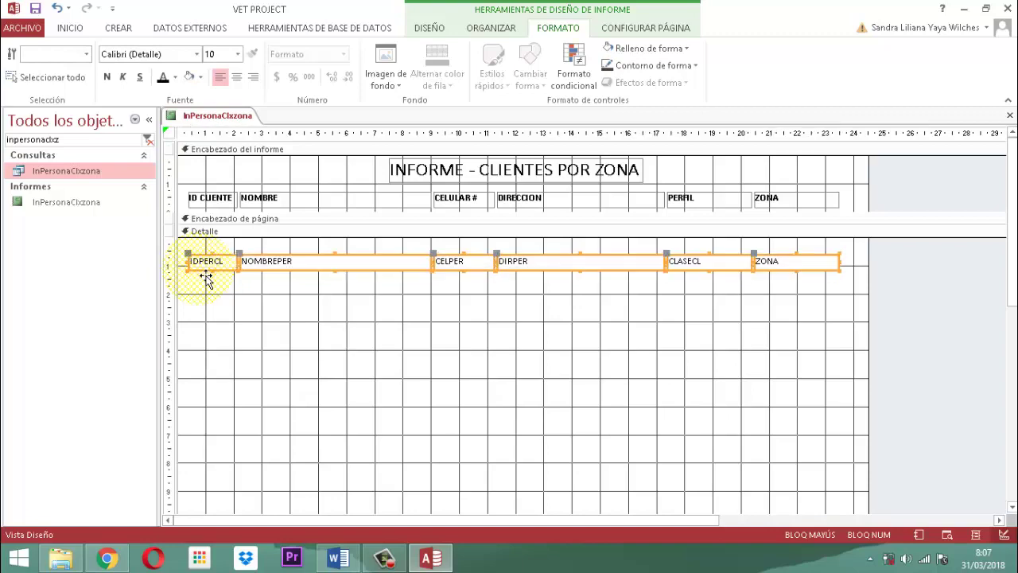
{"action": "key", "text": "Up"}
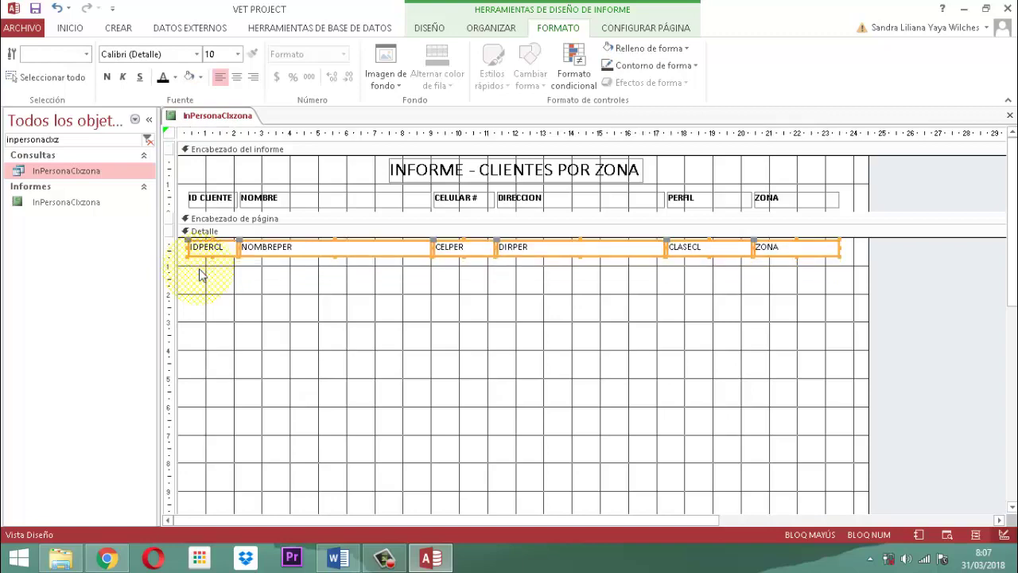
{"action": "left_click", "coordinate": [924, 291]}
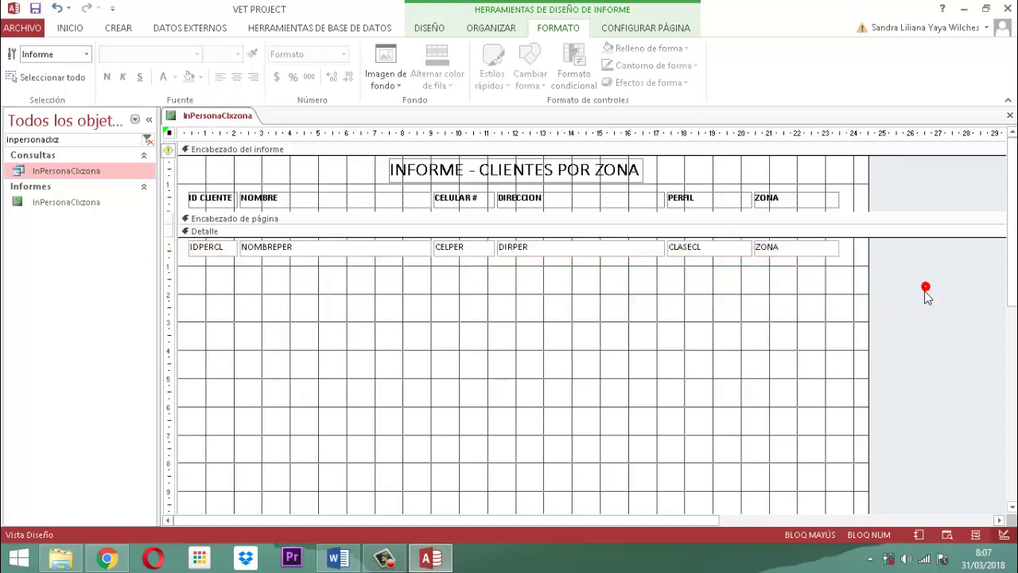
Step: Shorten the Detail section to fit its single row of fields and collapse the page footer section
{"action": "scroll", "coordinate": [924, 296], "scroll_direction": "down", "scroll_amount": 5}
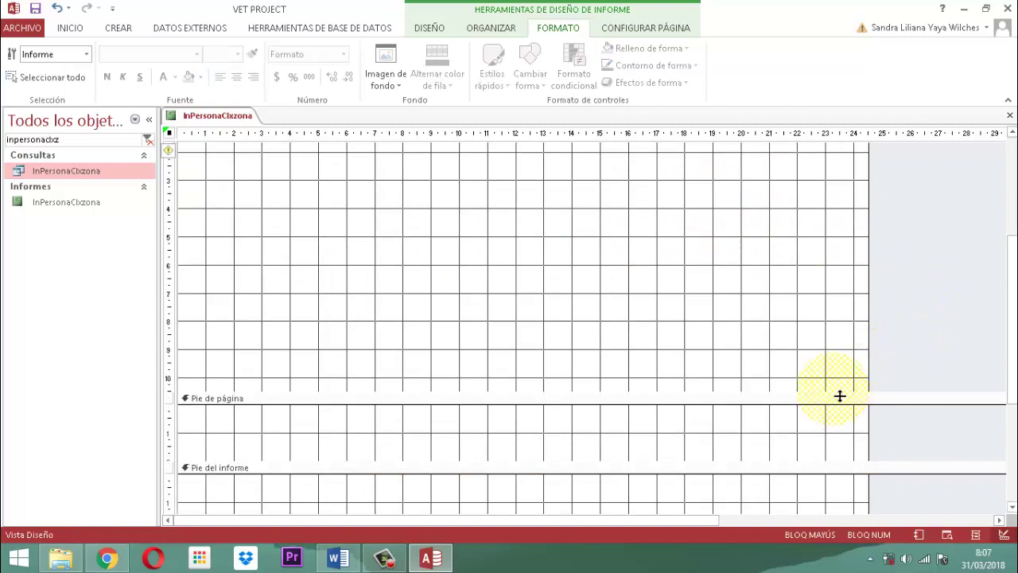
{"action": "left_click_drag", "start_coordinate": [840, 396], "coordinate": [831, 198]}
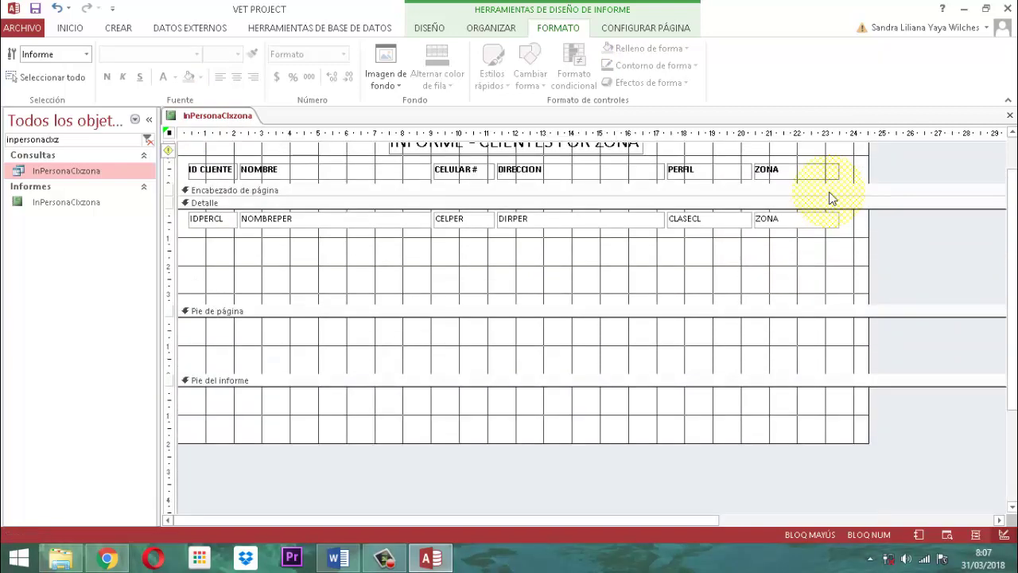
{"action": "left_click_drag", "start_coordinate": [838, 306], "coordinate": [838, 237]}
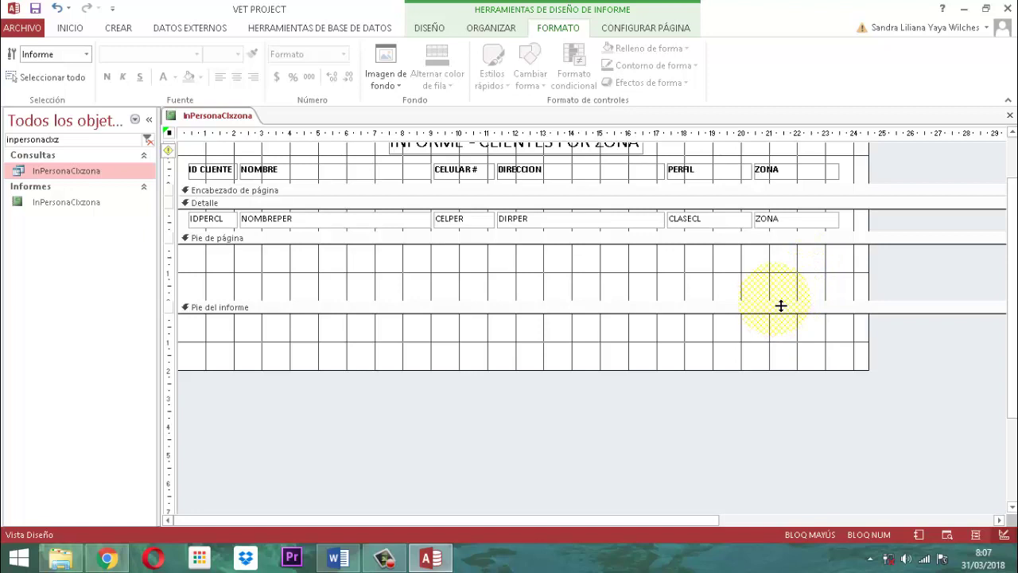
{"action": "left_click_drag", "start_coordinate": [780, 306], "coordinate": [774, 241]}
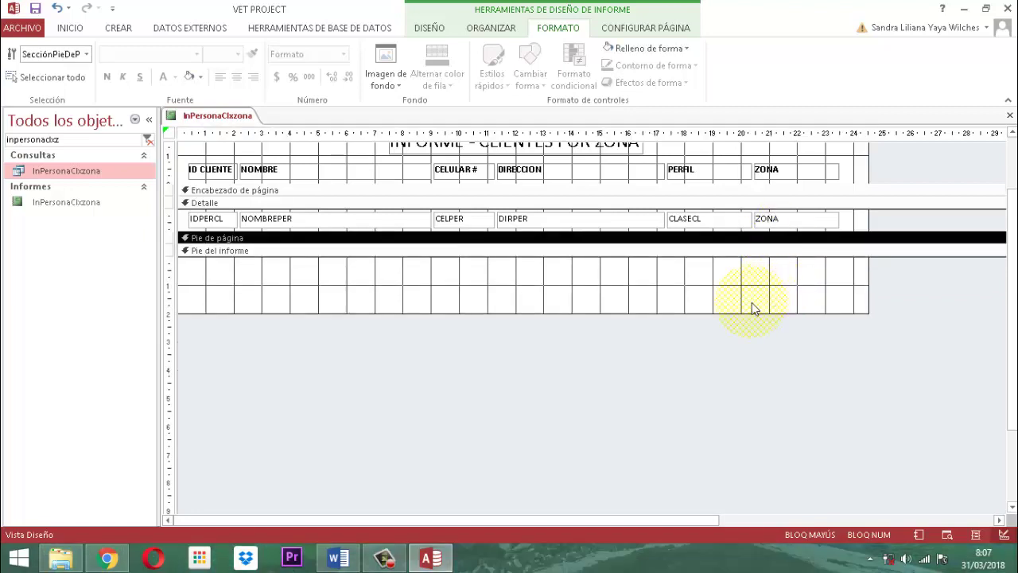
Step: Reduce the report footer section's height to about 1.1 cm
{"action": "left_click", "coordinate": [900, 278]}
{"action": "left_click", "coordinate": [790, 282]}
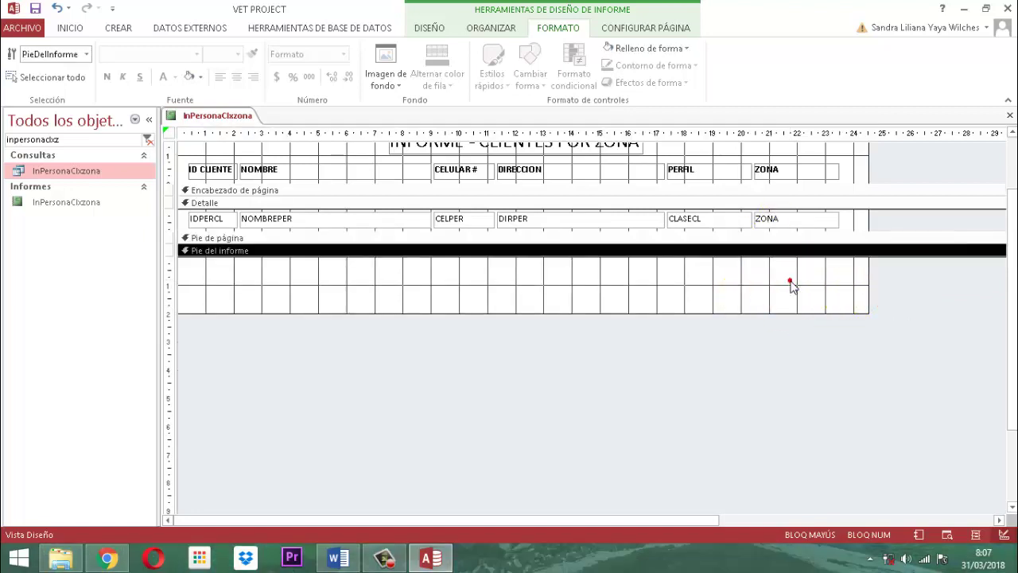
{"action": "left_click_drag", "start_coordinate": [739, 320], "coordinate": [858, 291]}
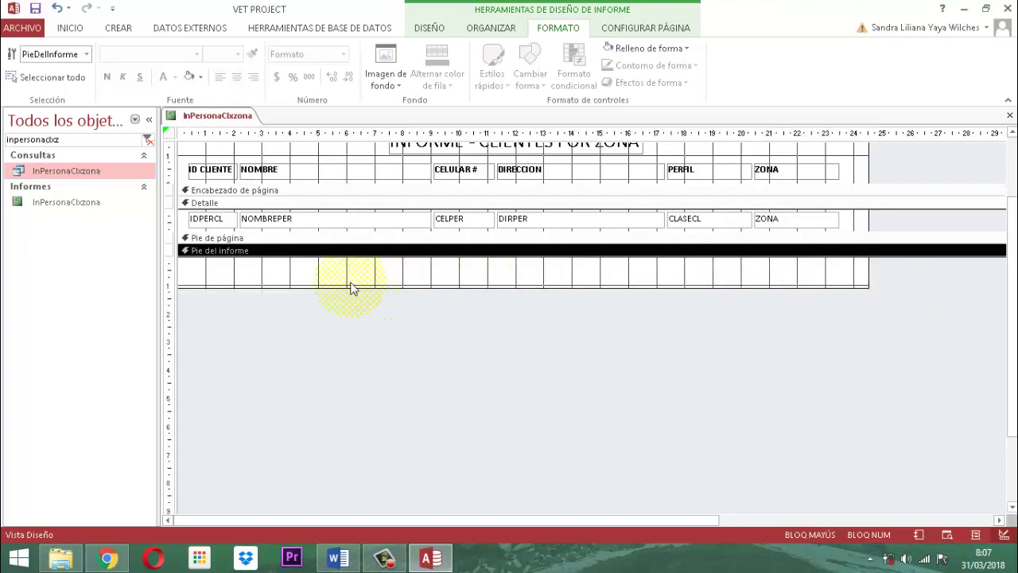
Step: Increase the report header's height by about 0.9 cm and move the six column labels down to its lower edge
{"action": "scroll", "coordinate": [827, 314], "scroll_direction": "up", "scroll_amount": 2}
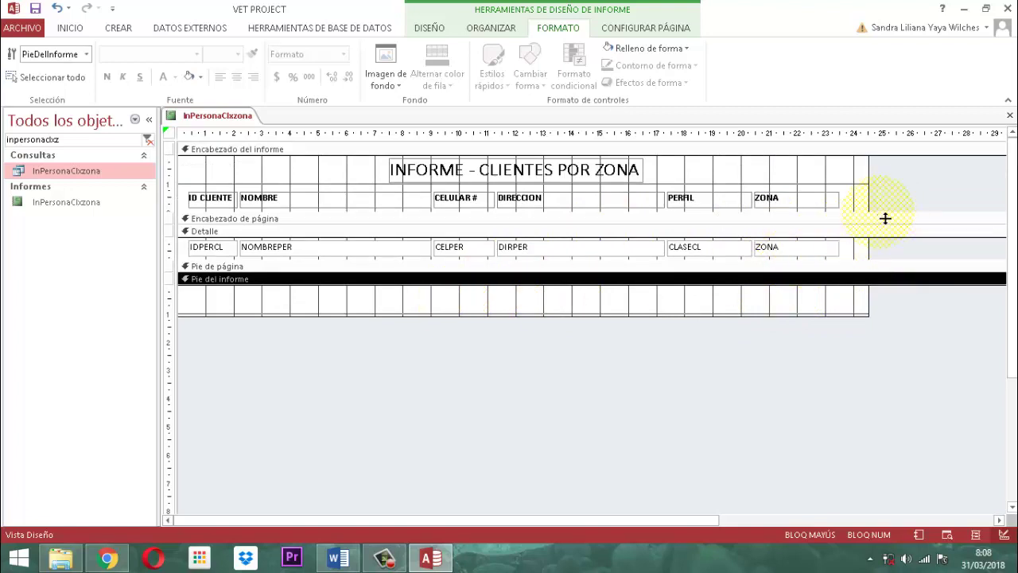
{"action": "left_click_drag", "start_coordinate": [884, 218], "coordinate": [882, 242]}
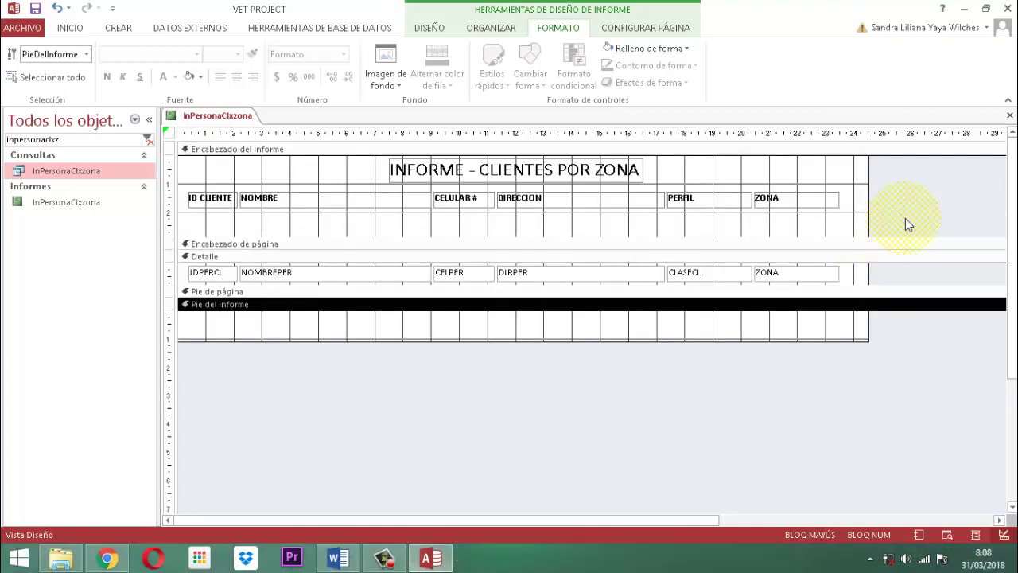
{"action": "left_click", "coordinate": [906, 225]}
{"action": "left_click_drag", "start_coordinate": [906, 208], "coordinate": [203, 209]}
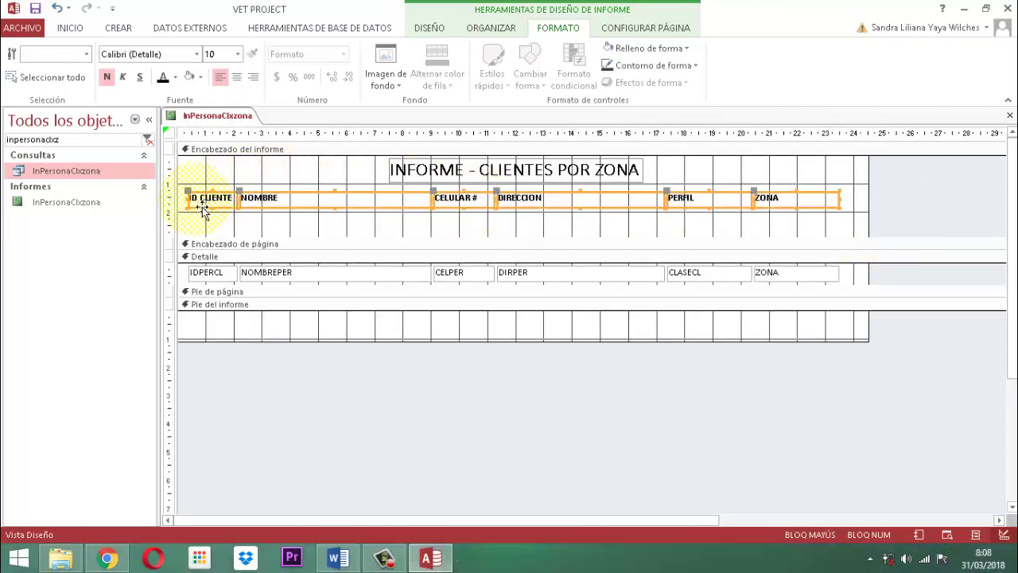
{"action": "key", "text": "Down"}
{"action": "key", "text": "Down"}
{"action": "key", "text": "Down"}
{"action": "key", "text": "Down"}
{"action": "key", "text": "Down"}
{"action": "key", "text": "Down"}
{"action": "key", "text": "Down"}
{"action": "key", "text": "Down"}
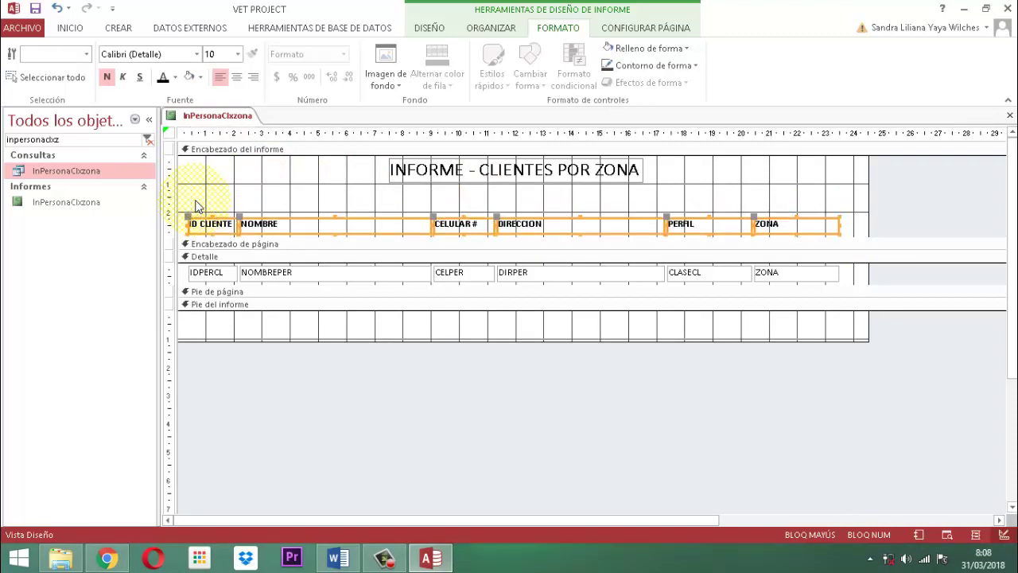
Step: Collapse the report footer section completely
{"action": "left_click", "coordinate": [934, 212]}
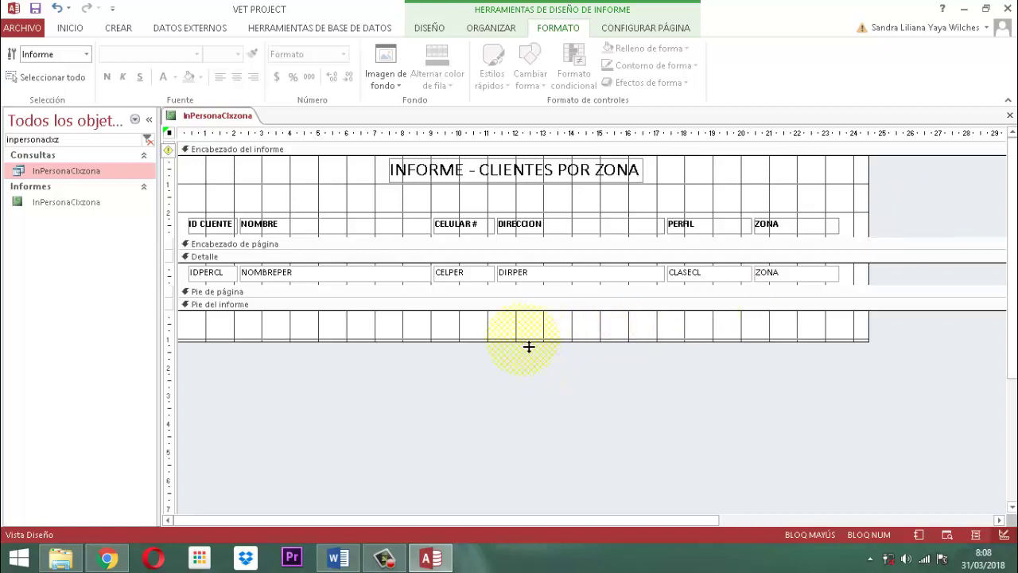
{"action": "left_click_drag", "start_coordinate": [529, 349], "coordinate": [522, 309]}
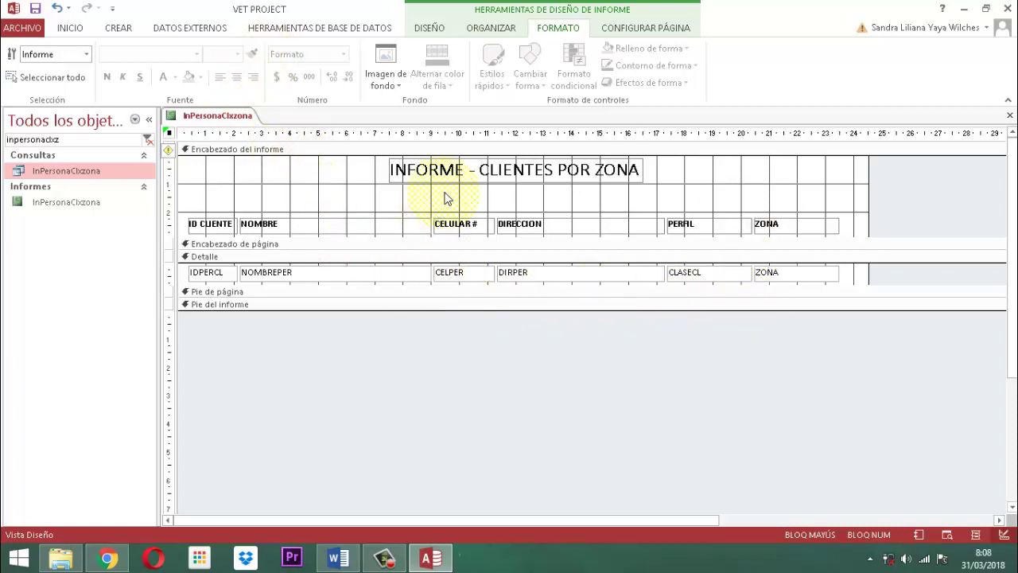
Step: Add a text box between the report title and the column labels, and delete its attached label
{"action": "left_click", "coordinate": [427, 28]}
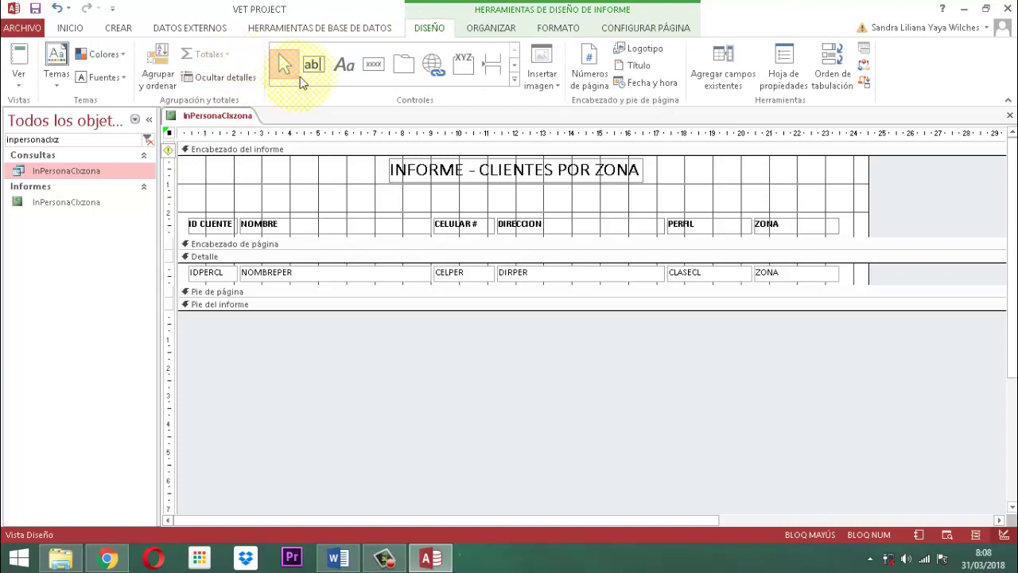
{"action": "left_click", "coordinate": [312, 64]}
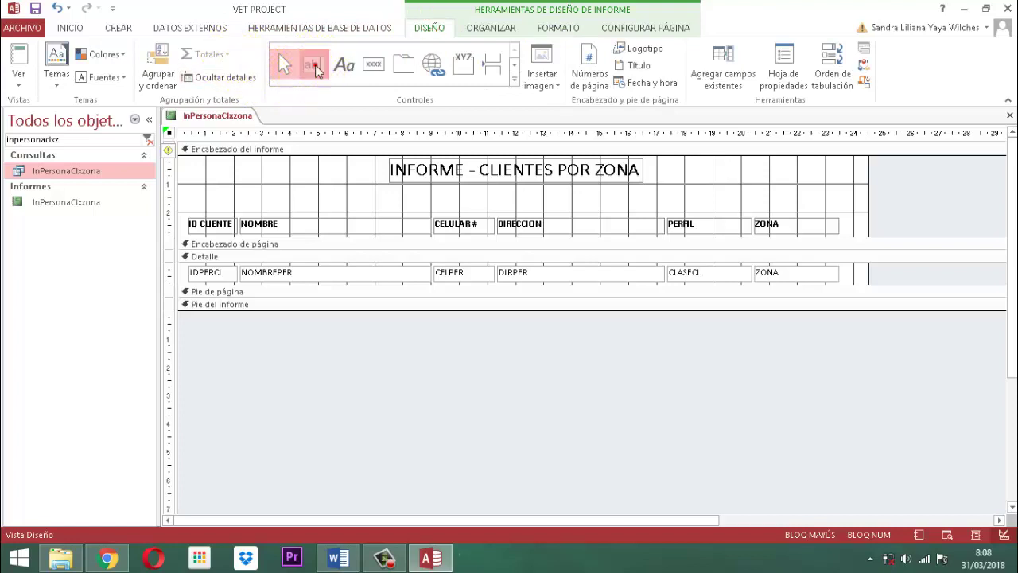
{"action": "left_click", "coordinate": [509, 193]}
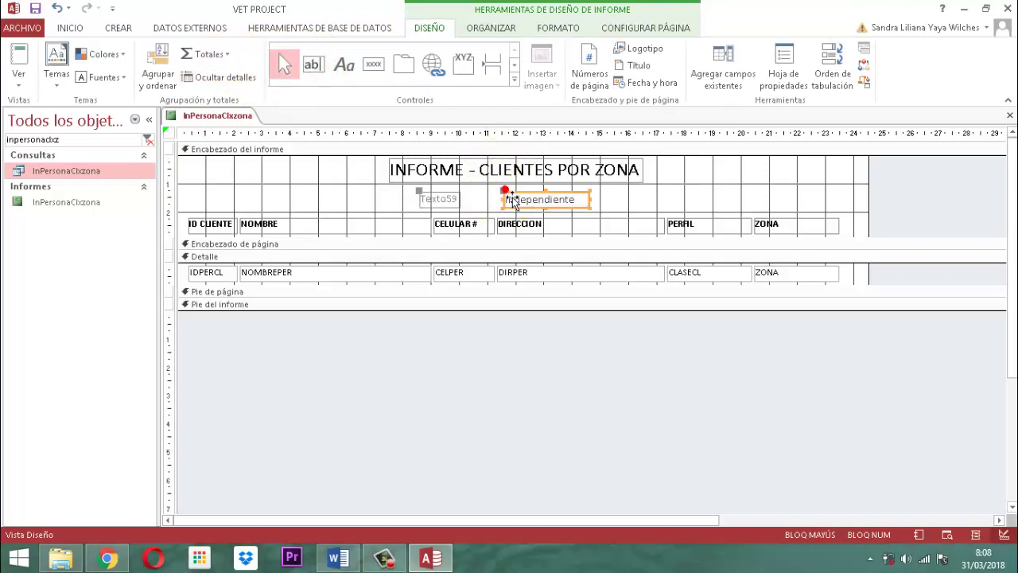
{"action": "left_click", "coordinate": [904, 197]}
{"action": "left_click", "coordinate": [446, 198]}
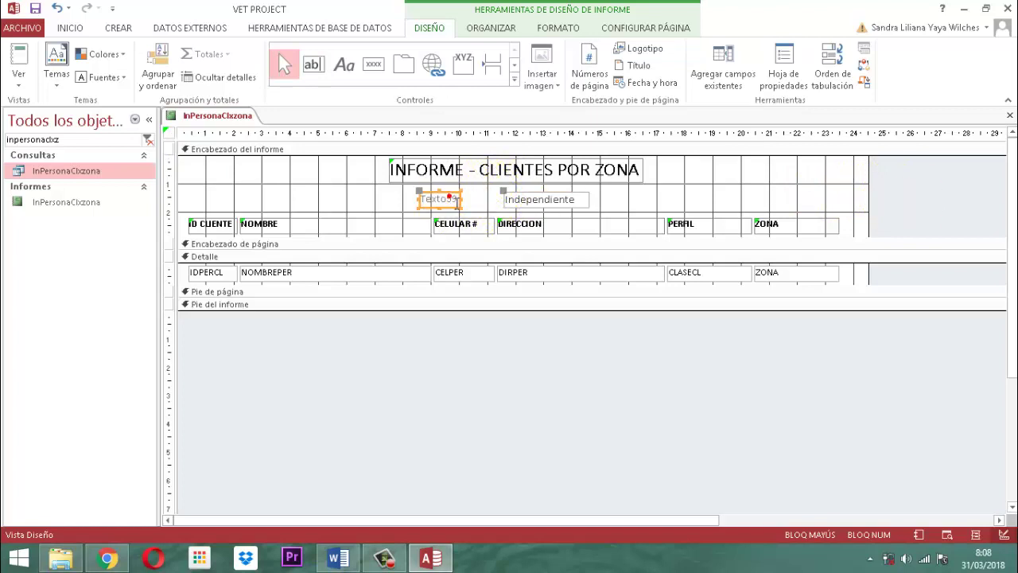
{"action": "key", "text": "Delete"}
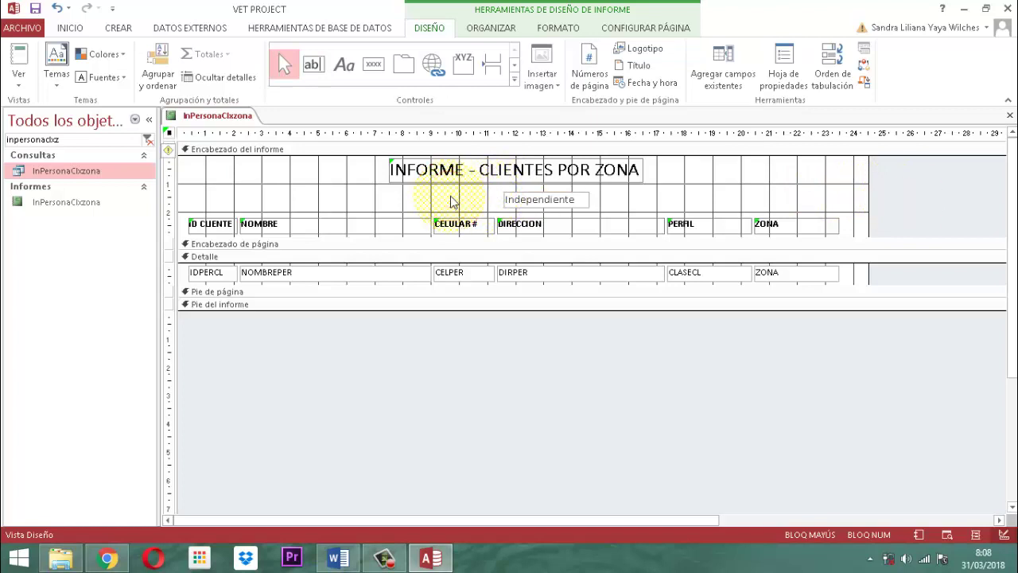
Step: Widen the unbound text box below the title in both directions to about 11.3 cm
{"action": "left_click", "coordinate": [546, 202]}
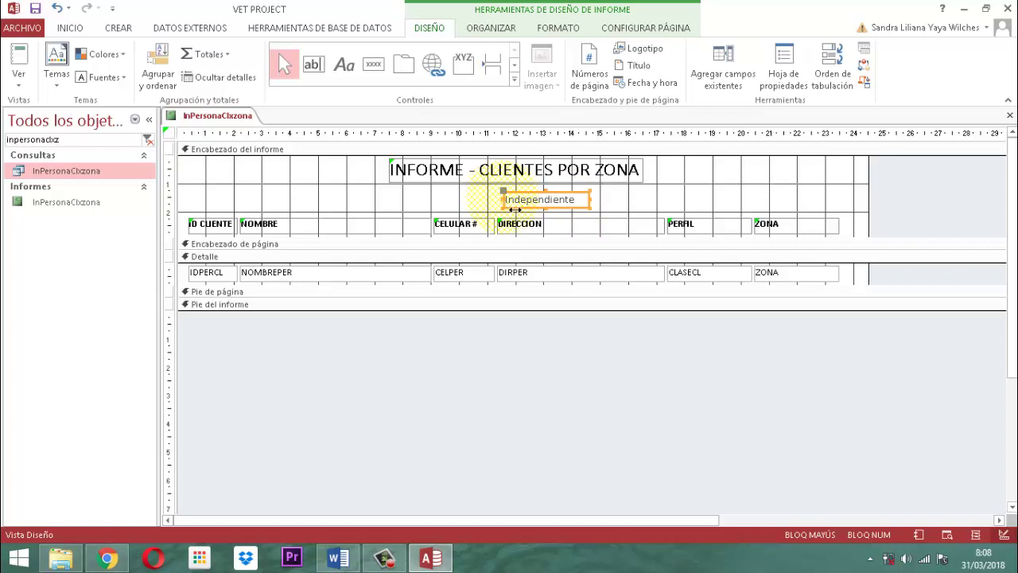
{"action": "left_click_drag", "start_coordinate": [503, 199], "coordinate": [365, 203]}
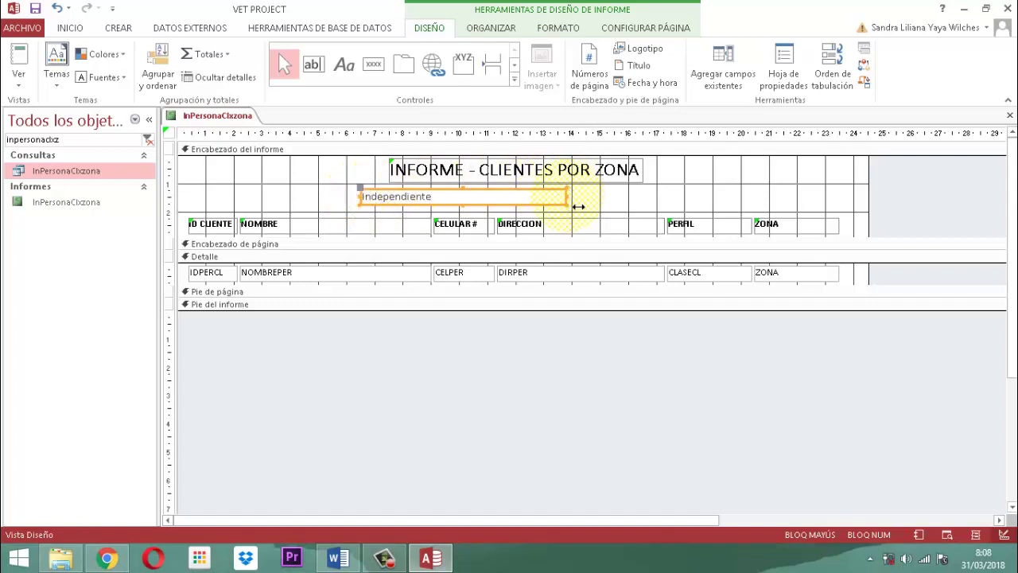
{"action": "left_click_drag", "start_coordinate": [579, 206], "coordinate": [689, 205]}
{"action": "left_click", "coordinate": [934, 198]}
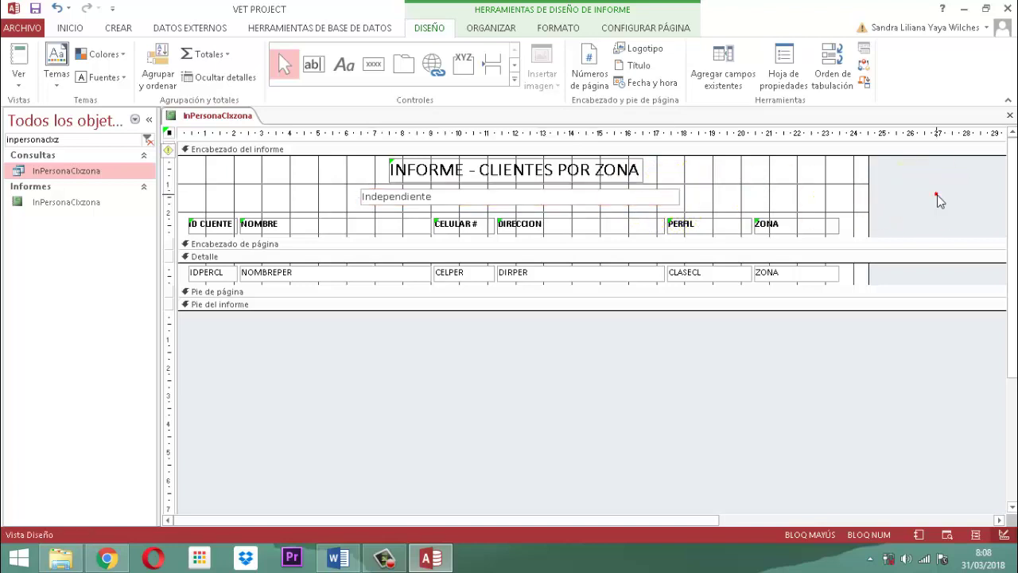
Step: Set the control source of the unbound text box below the title to =CUENTA(*) & " REGISTROS EN CLIENTES PARA ESTA ZONA"
{"action": "left_click", "coordinate": [412, 197]}
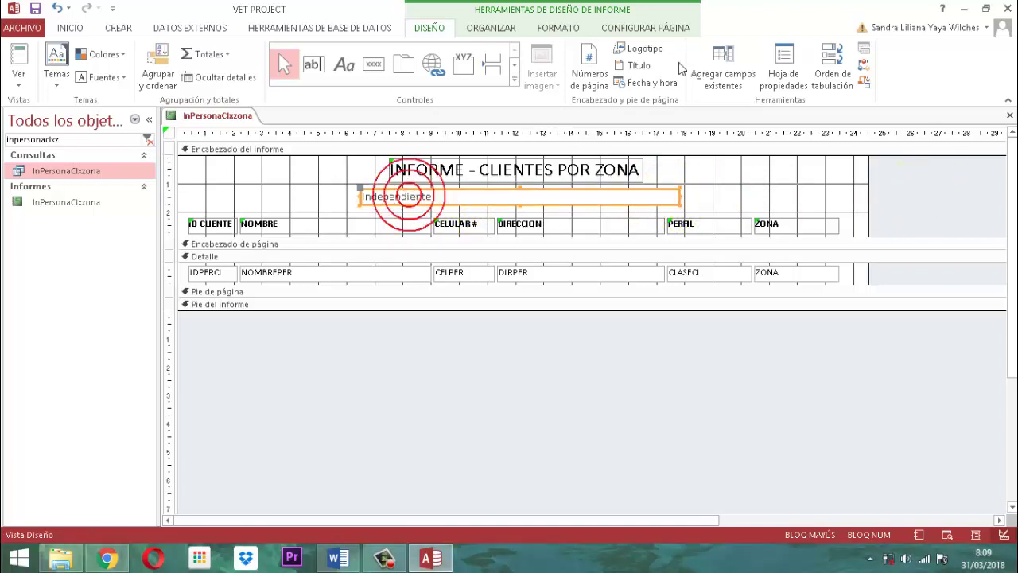
{"action": "left_click", "coordinate": [783, 67]}
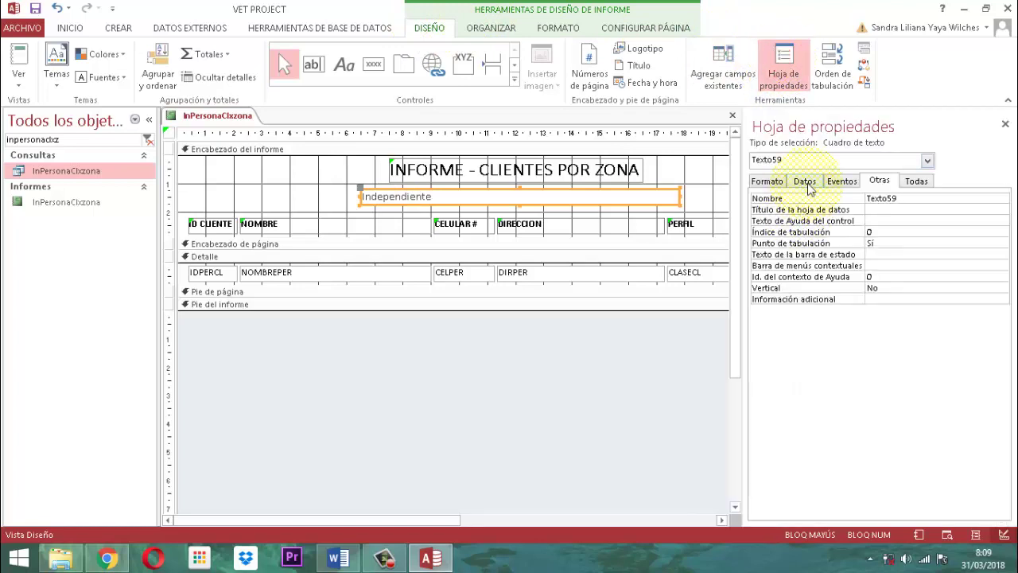
{"action": "left_click", "coordinate": [806, 183]}
{"action": "left_click", "coordinate": [1004, 199]}
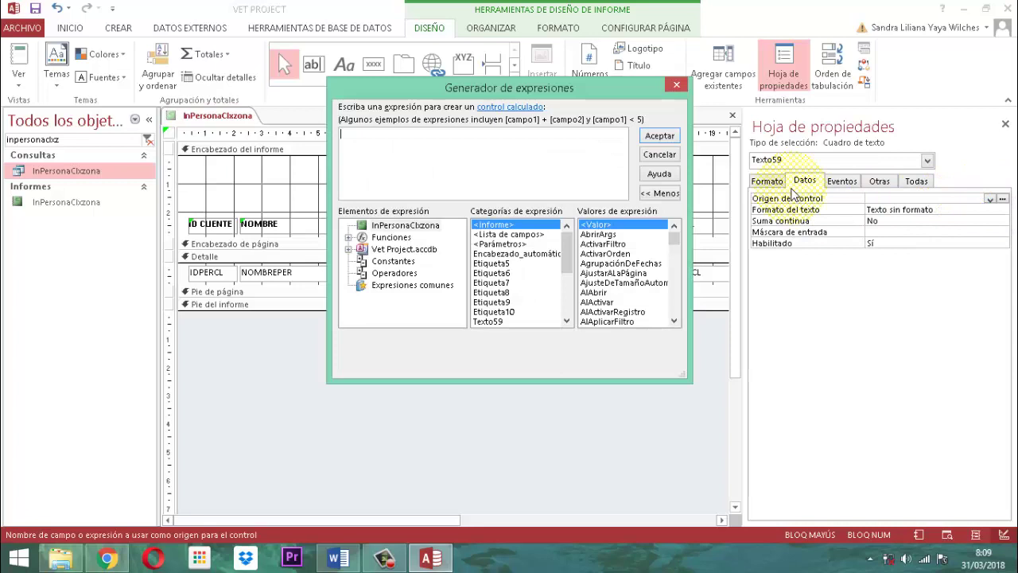
{"action": "type", "text": "=CUENT"}
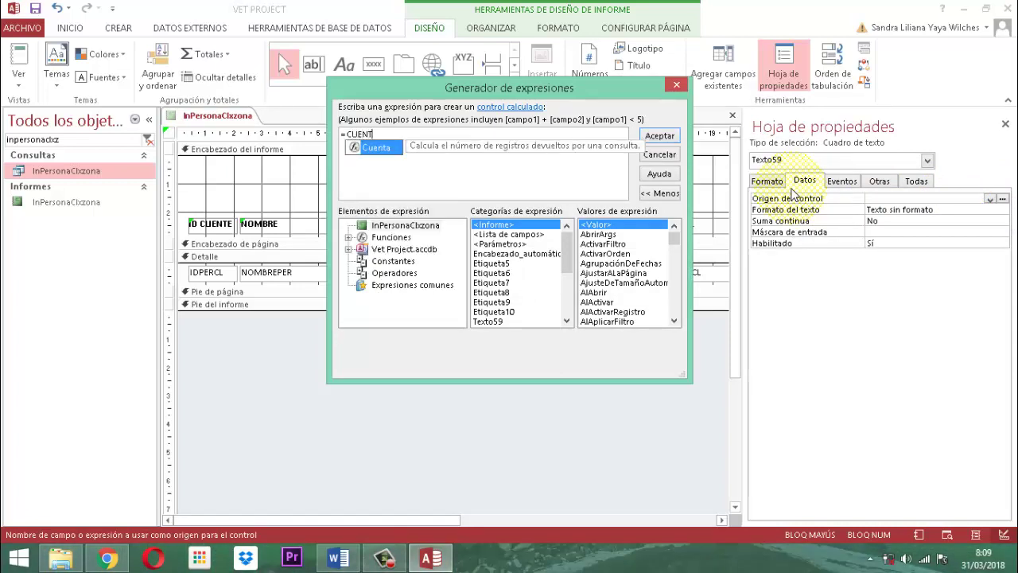
{"action": "type", "text": "A(*"}
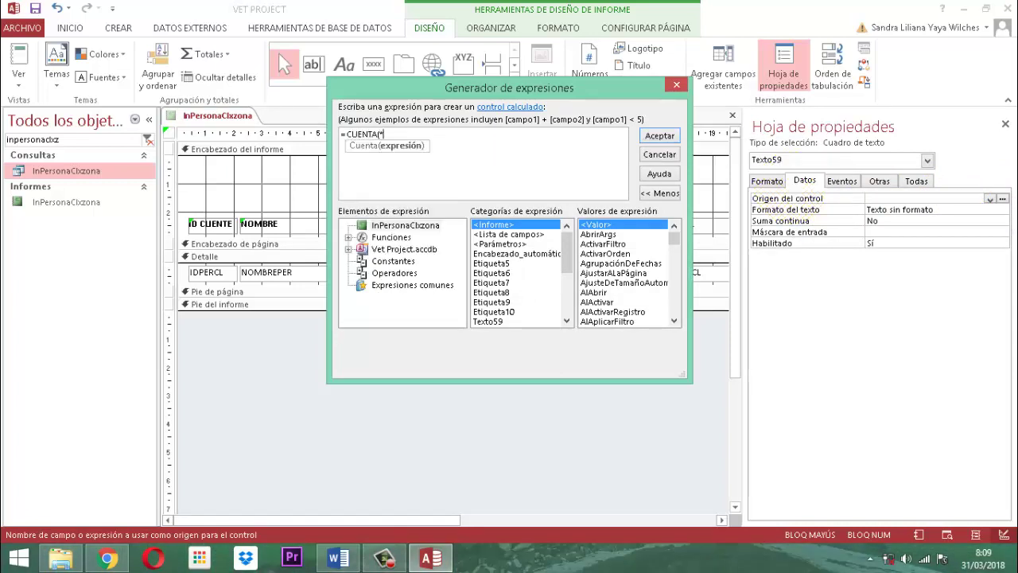
{"action": "type", "text": ")"}
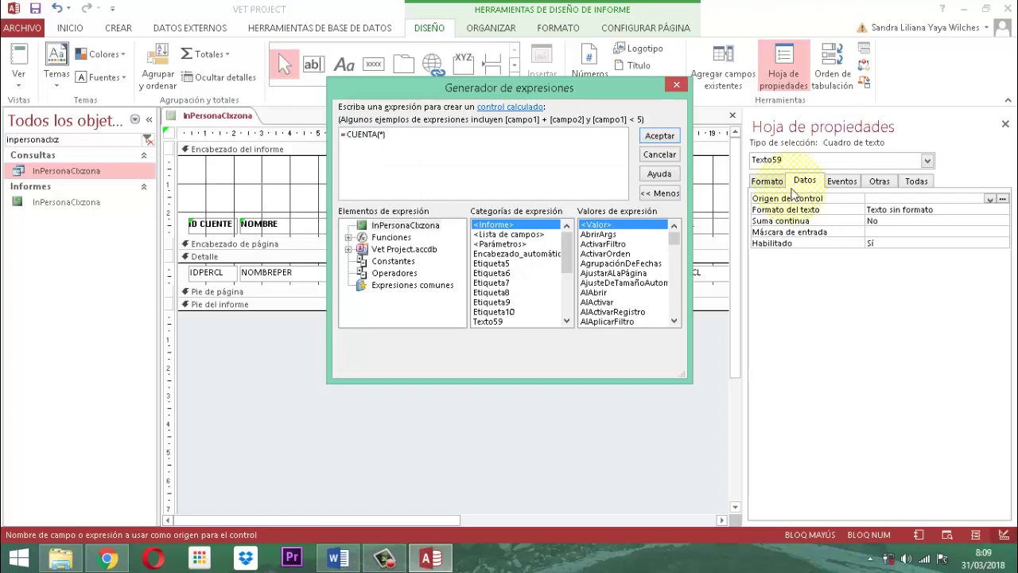
{"action": "type", "text": " & \" REGISTROS EN CLIENTES PARA ESTA ZONA"}
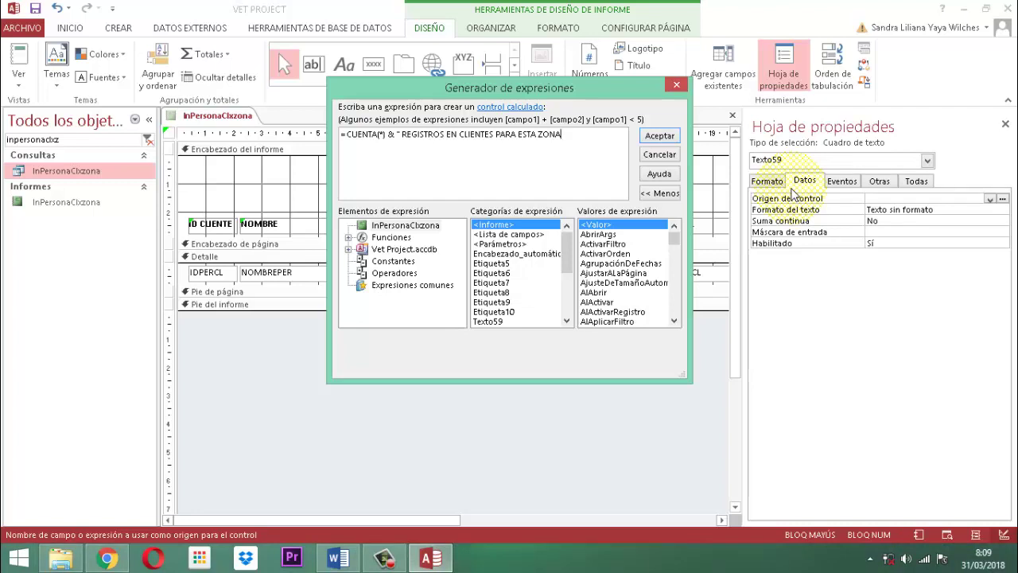
{"action": "type", "text": "\""}
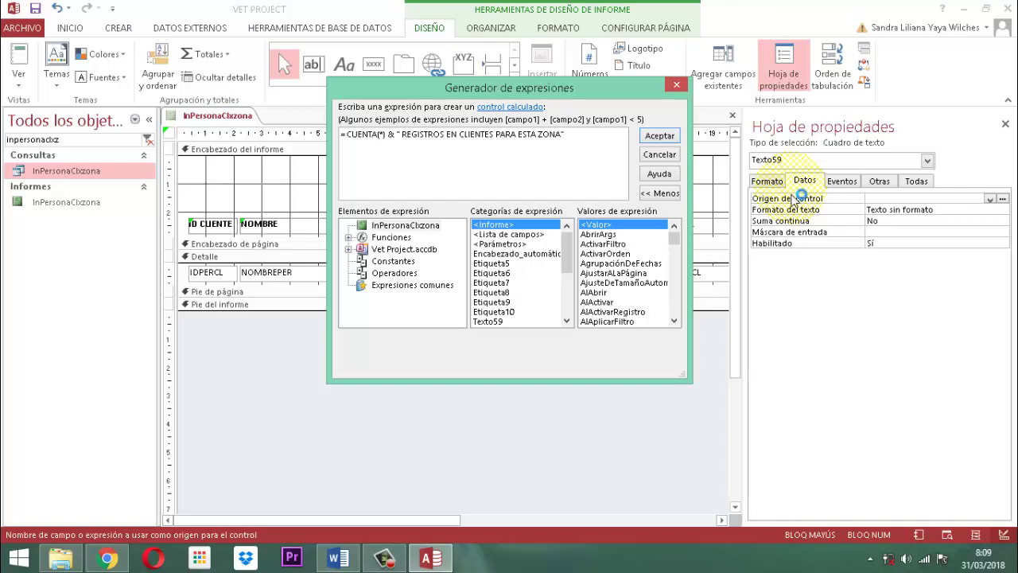
{"action": "left_click", "coordinate": [668, 139]}
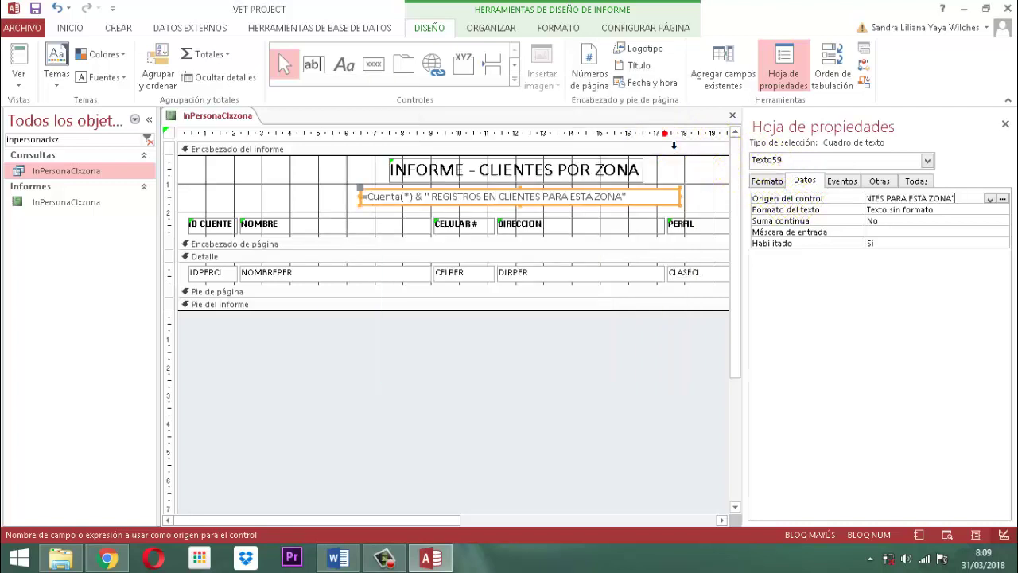
{"action": "left_click", "coordinate": [1005, 125]}
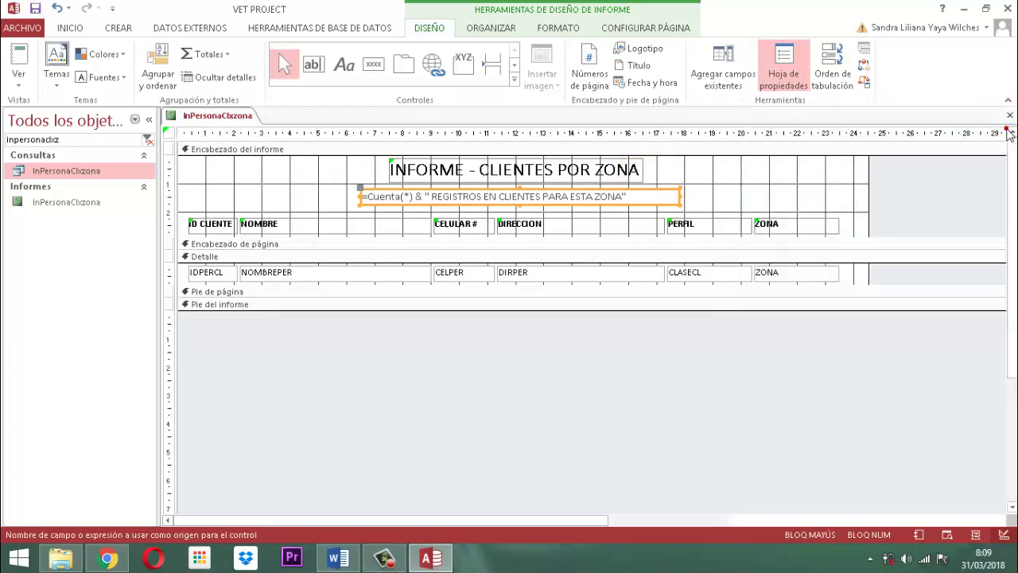
Step: Format the client count text box with centred, bold text at font size 10
{"action": "left_click", "coordinate": [552, 33]}
{"action": "left_click", "coordinate": [234, 77]}
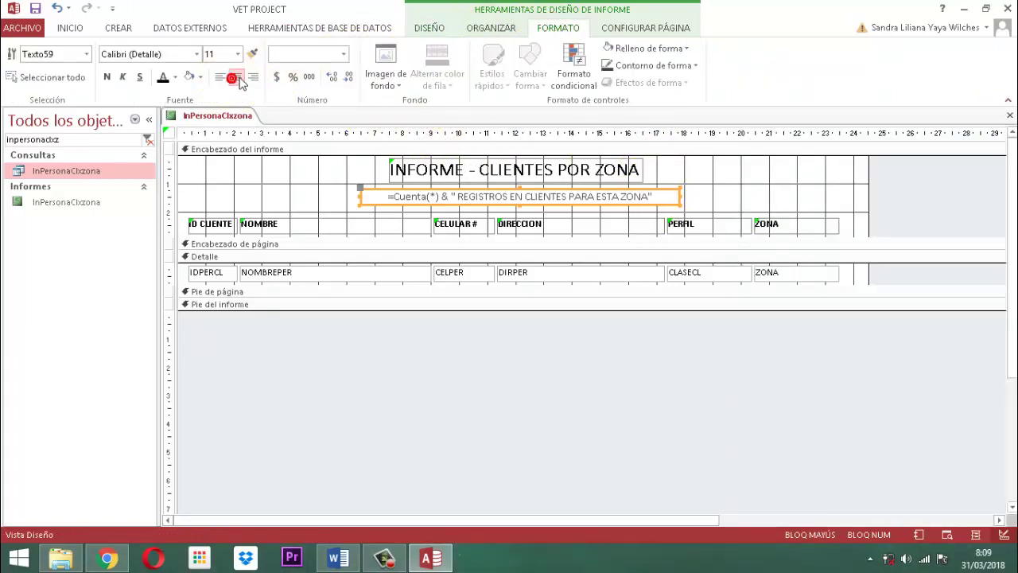
{"action": "left_click", "coordinate": [161, 80]}
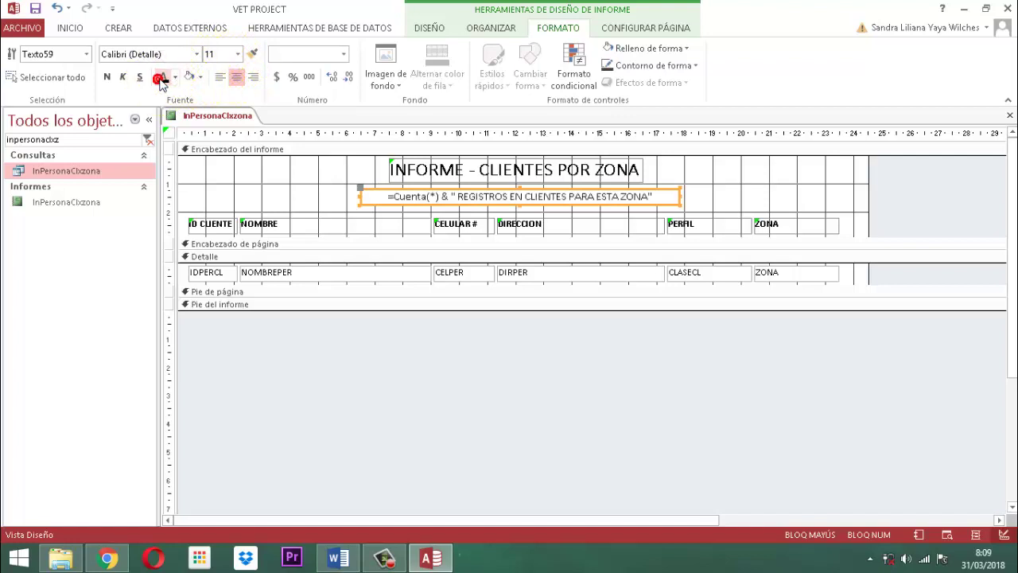
{"action": "left_click", "coordinate": [107, 77]}
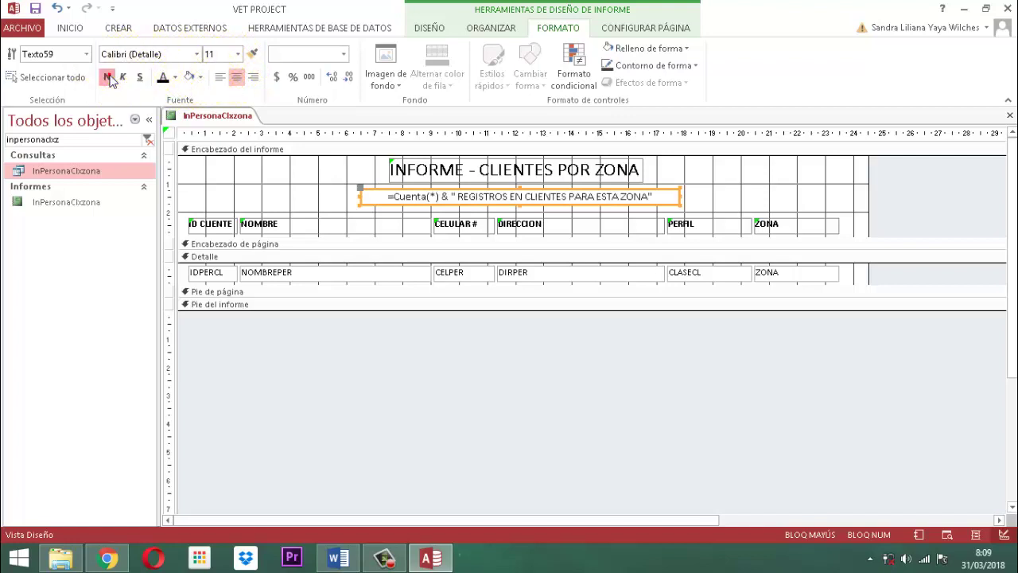
{"action": "left_click", "coordinate": [237, 54]}
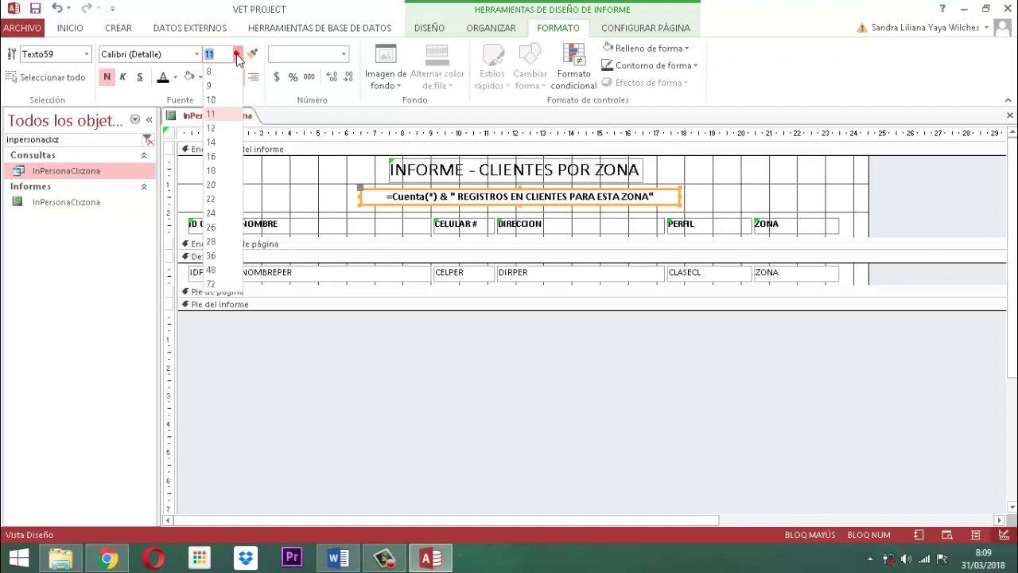
{"action": "left_click", "coordinate": [224, 99]}
{"action": "left_click", "coordinate": [948, 217]}
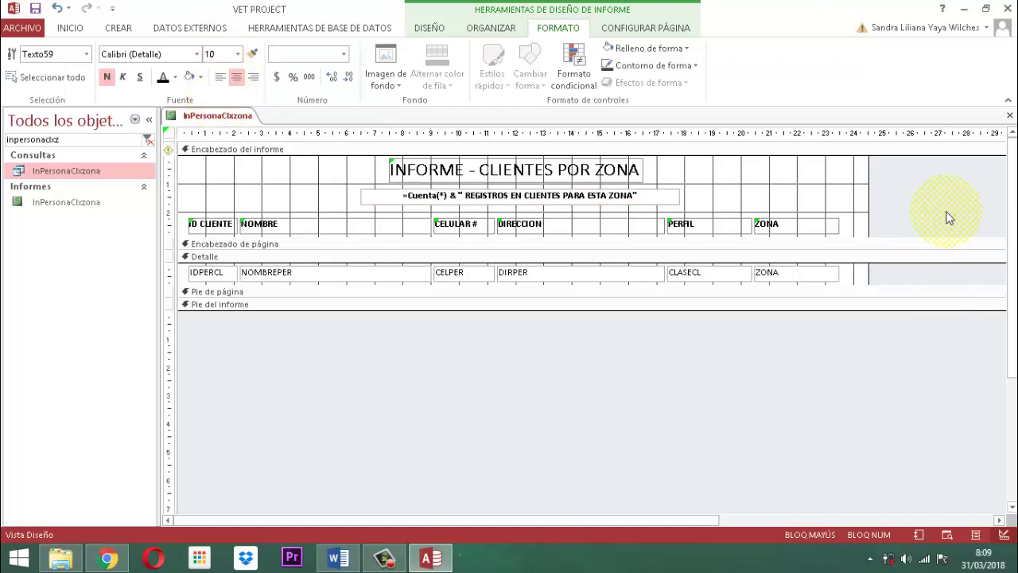
{"action": "left_click", "coordinate": [948, 217]}
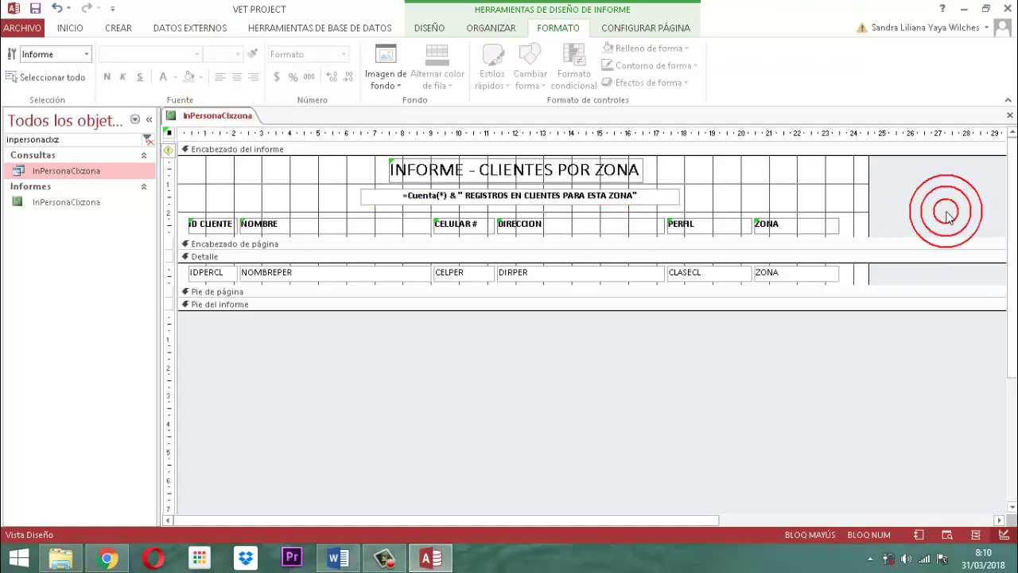
Step: Match the report title and the count text box to the wider of the two and align their left edges
{"action": "left_click", "coordinate": [621, 179]}
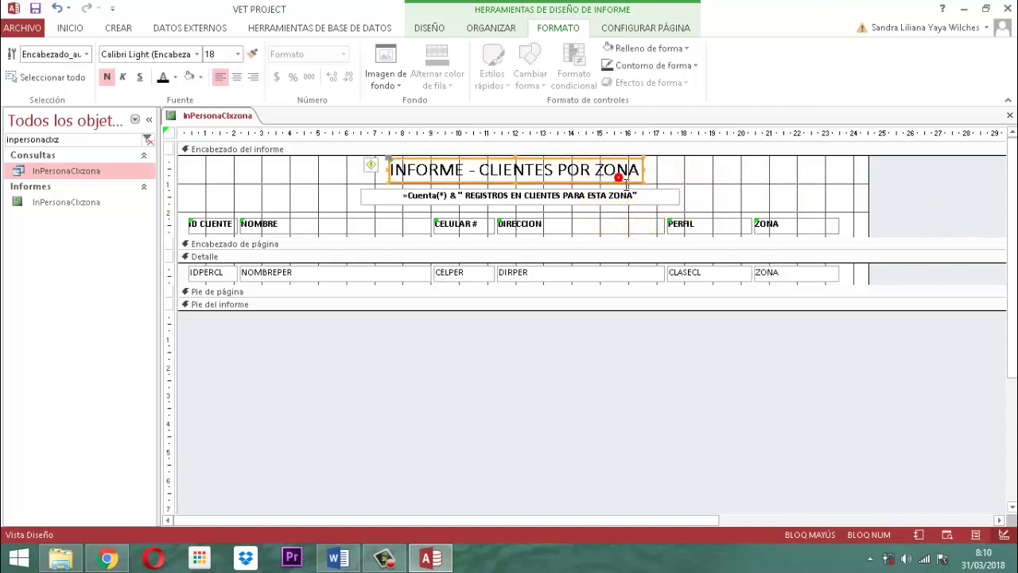
{"action": "left_click", "coordinate": [635, 201], "text": "shift"}
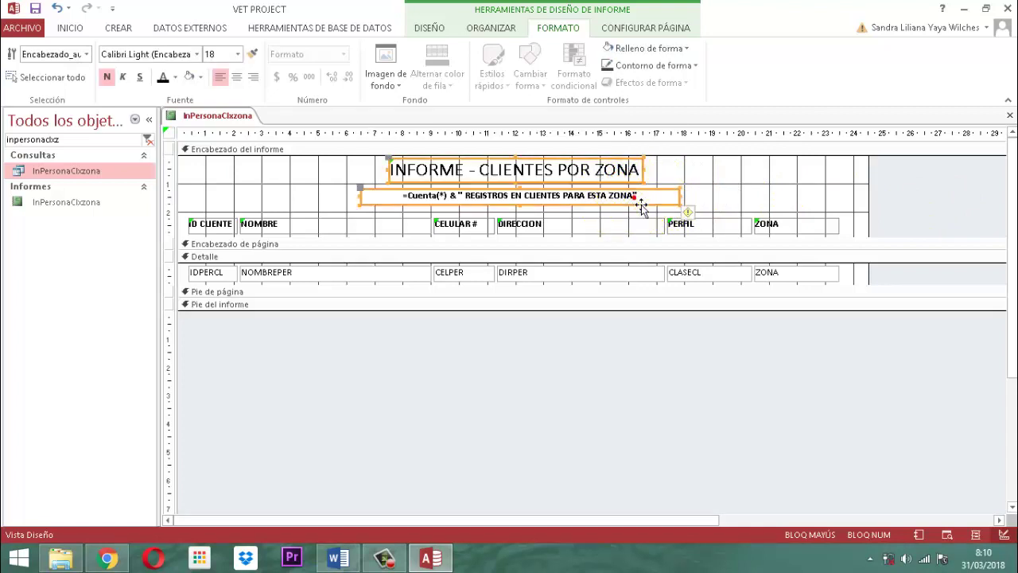
{"action": "left_click", "coordinate": [481, 32]}
{"action": "left_click", "coordinate": [794, 75]}
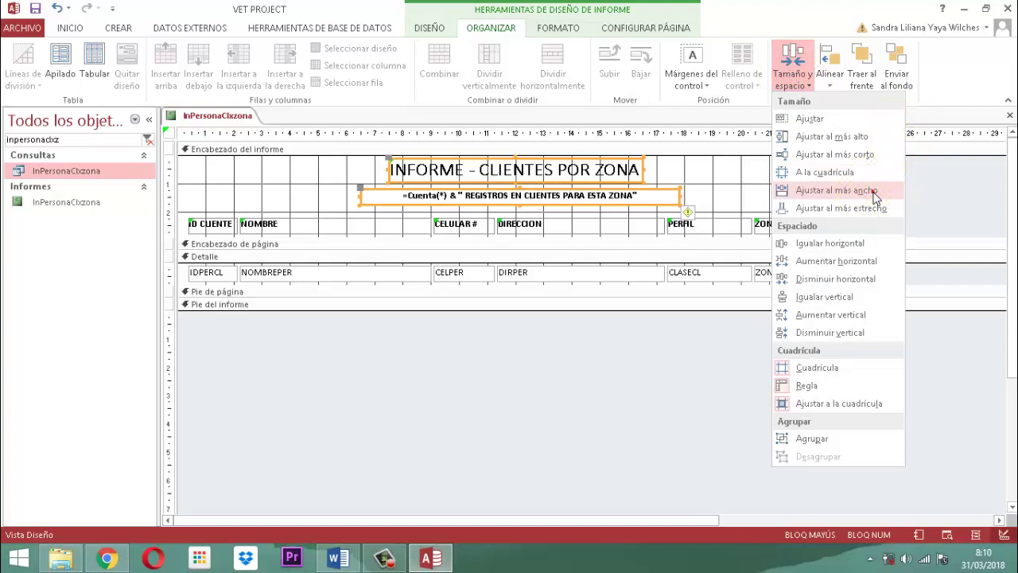
{"action": "left_click", "coordinate": [876, 191]}
{"action": "left_click", "coordinate": [832, 80]}
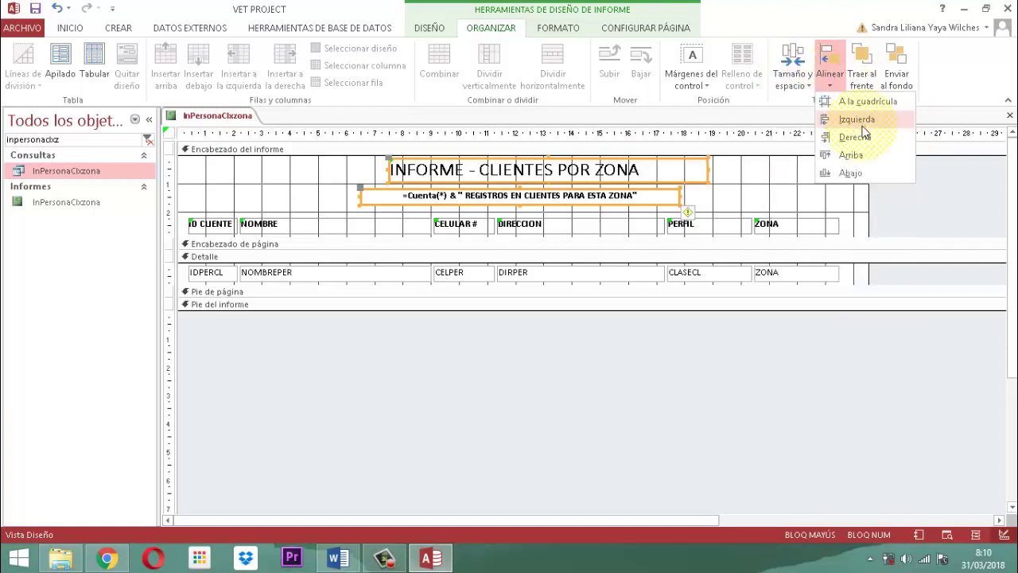
{"action": "left_click", "coordinate": [863, 120]}
{"action": "left_click", "coordinate": [916, 191]}
Step: Centre the text of the report title INFORME - CLIENTES POR ZONA within its box
{"action": "left_click", "coordinate": [674, 170]}
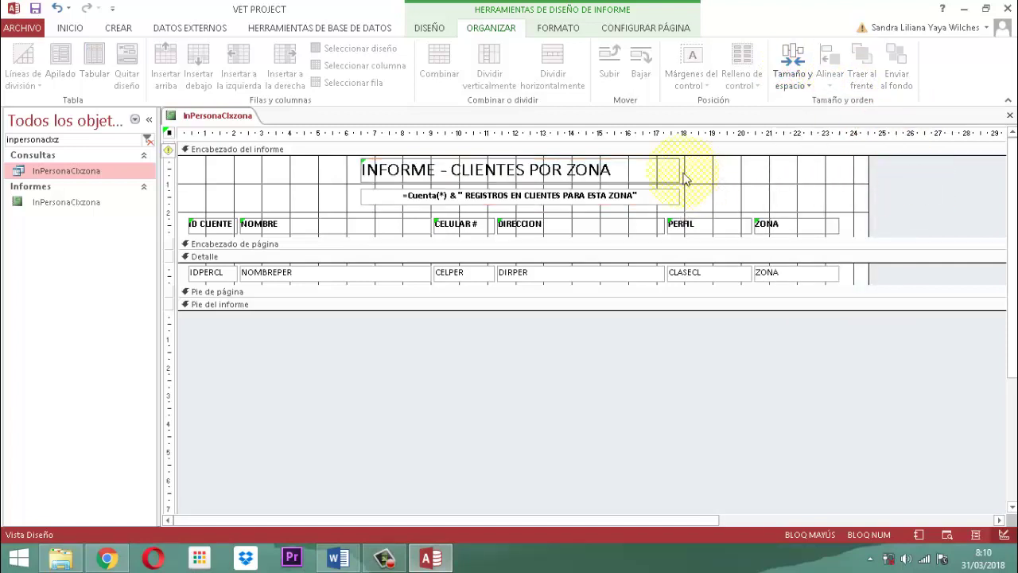
{"action": "left_click", "coordinate": [554, 30]}
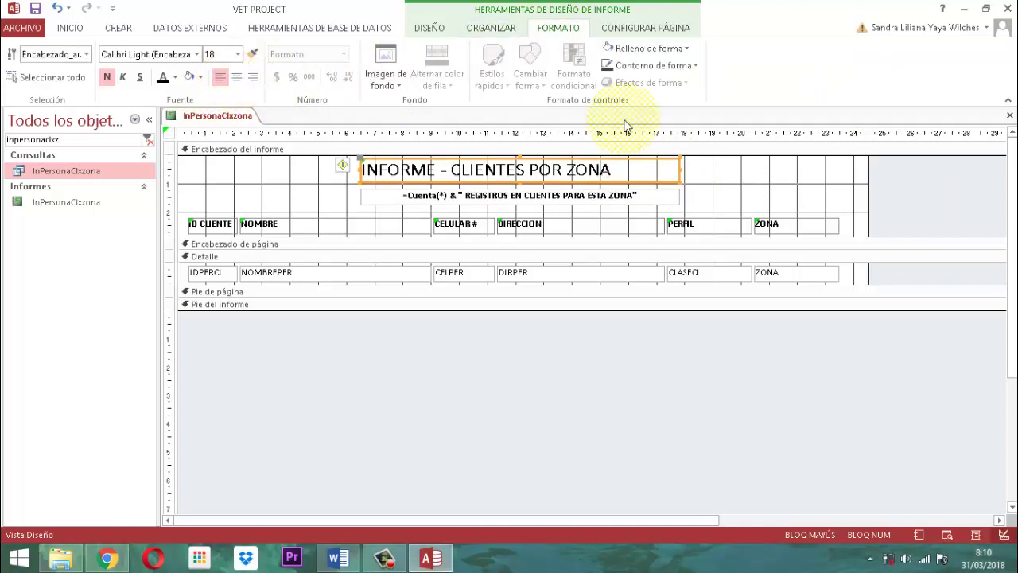
{"action": "left_click", "coordinate": [237, 77]}
{"action": "left_click", "coordinate": [926, 191]}
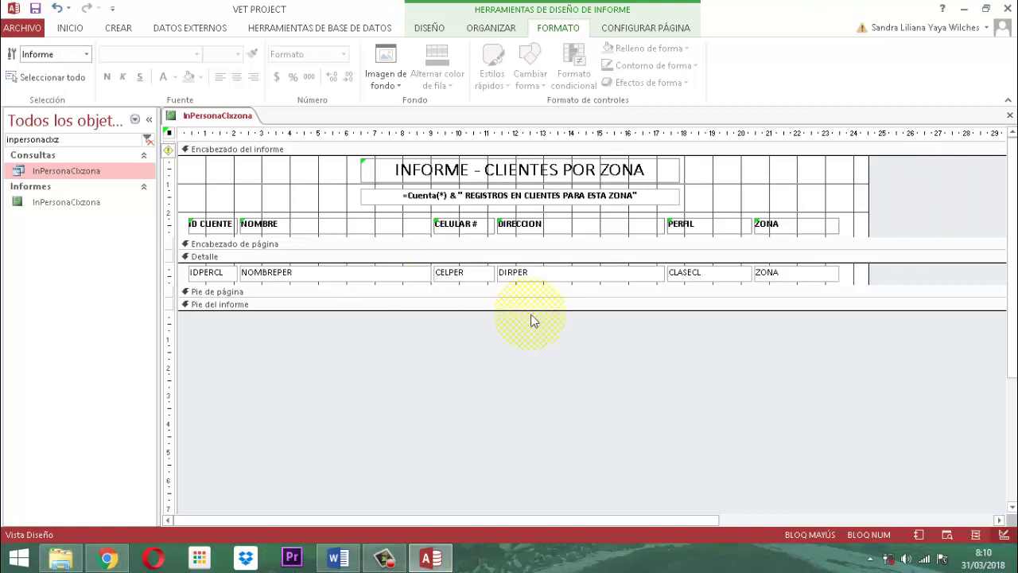
Step: Save the InPersonaClxzona report and close it
{"action": "right_click", "coordinate": [204, 120]}
{"action": "left_click", "coordinate": [223, 121]}
{"action": "right_click", "coordinate": [233, 116]}
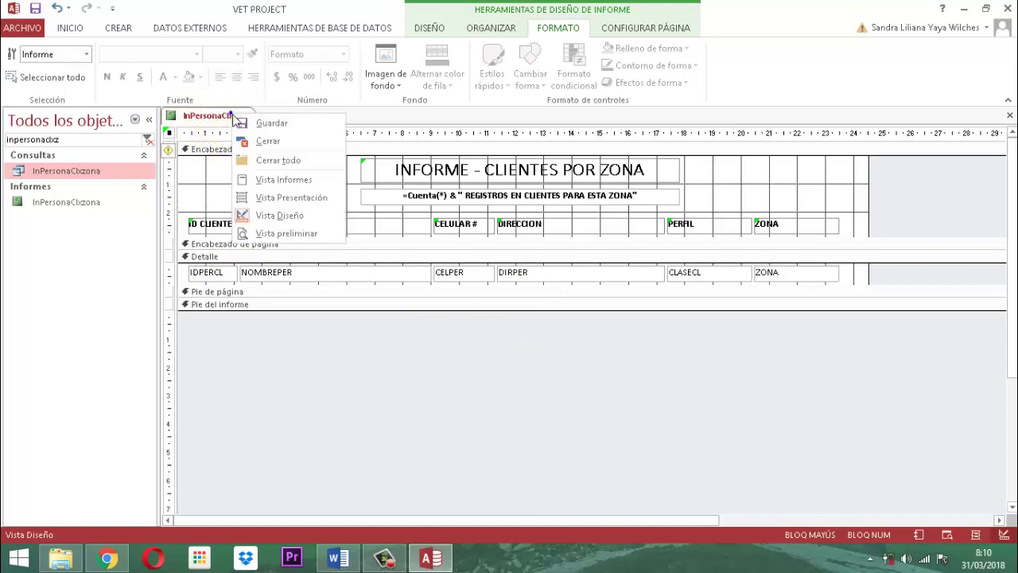
{"action": "left_click", "coordinate": [268, 143]}
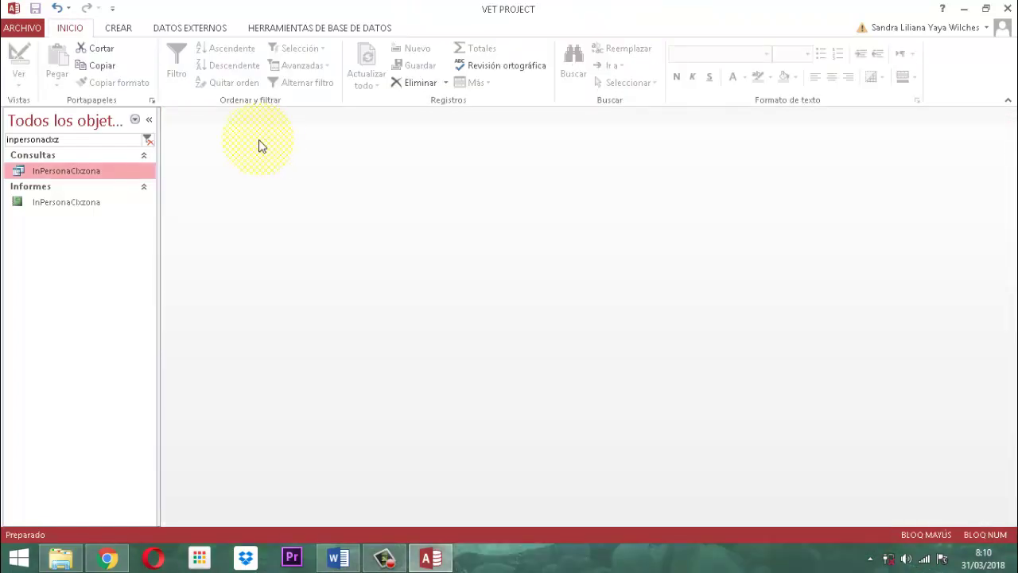
Step: Filter the database objects by FMMENUPERSONASLT and open the FmMenuPersonasLt form in design view
{"action": "left_click", "coordinate": [88, 141]}
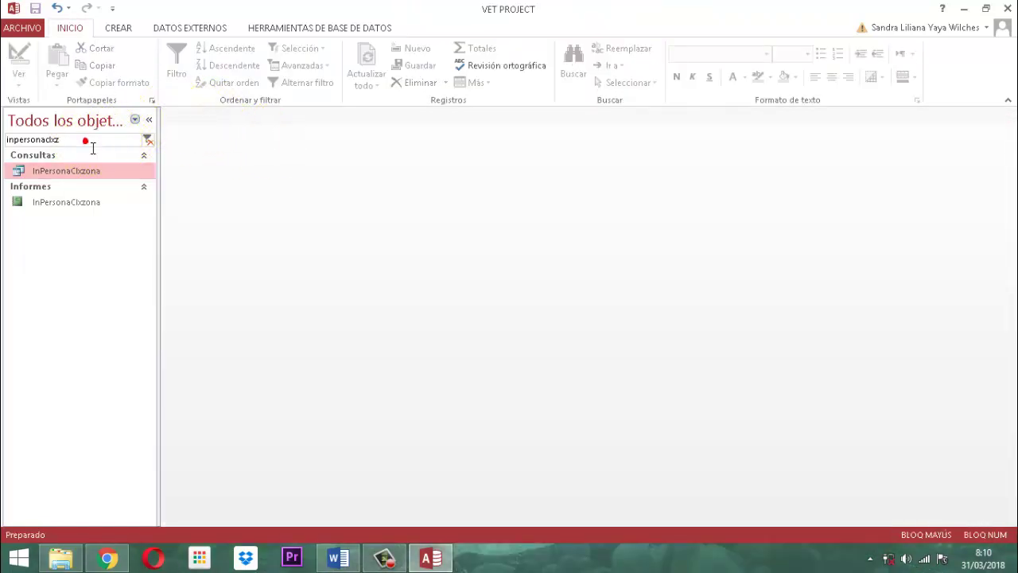
{"action": "double_click", "coordinate": [85, 141]}
{"action": "key", "text": "BackSpace"}
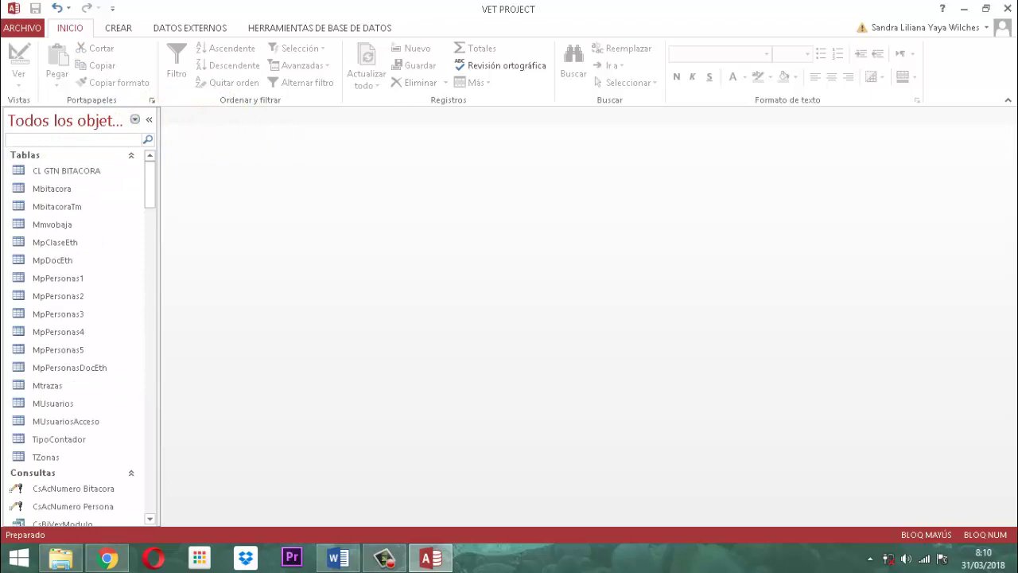
{"action": "type", "text": "FMME"}
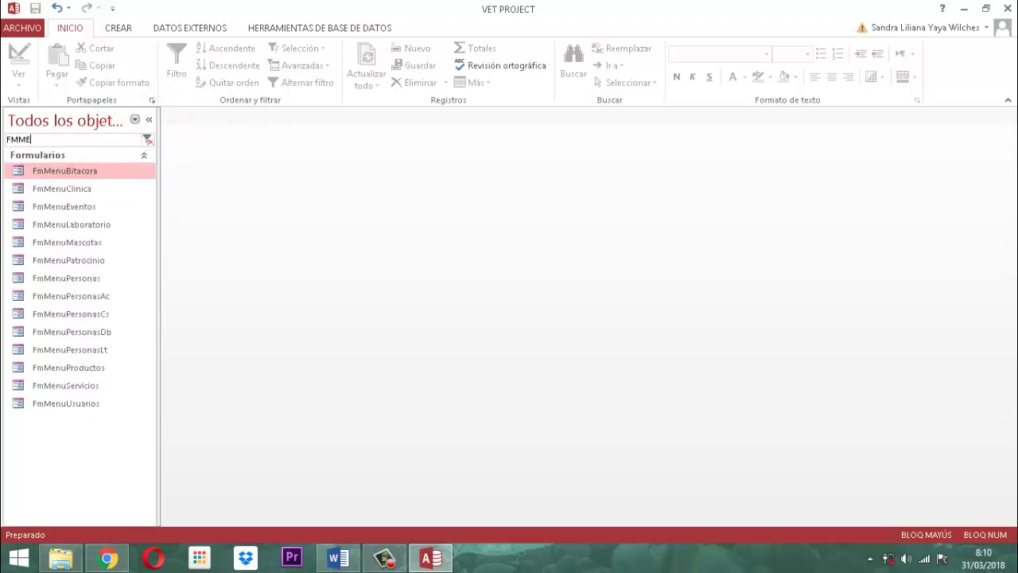
{"action": "type", "text": "NUPERSONASLT"}
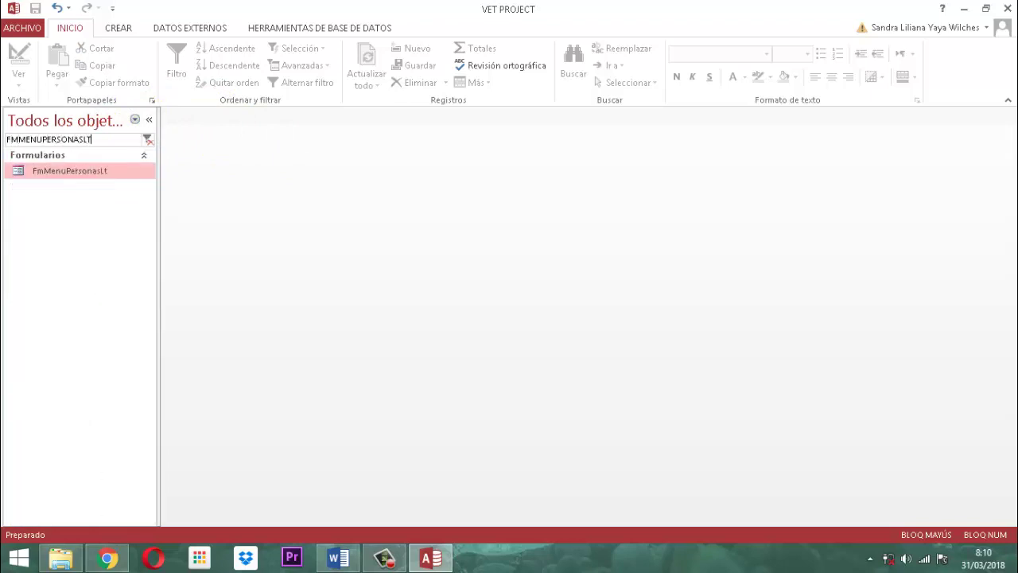
{"action": "right_click", "coordinate": [37, 177]}
{"action": "left_click", "coordinate": [69, 219]}
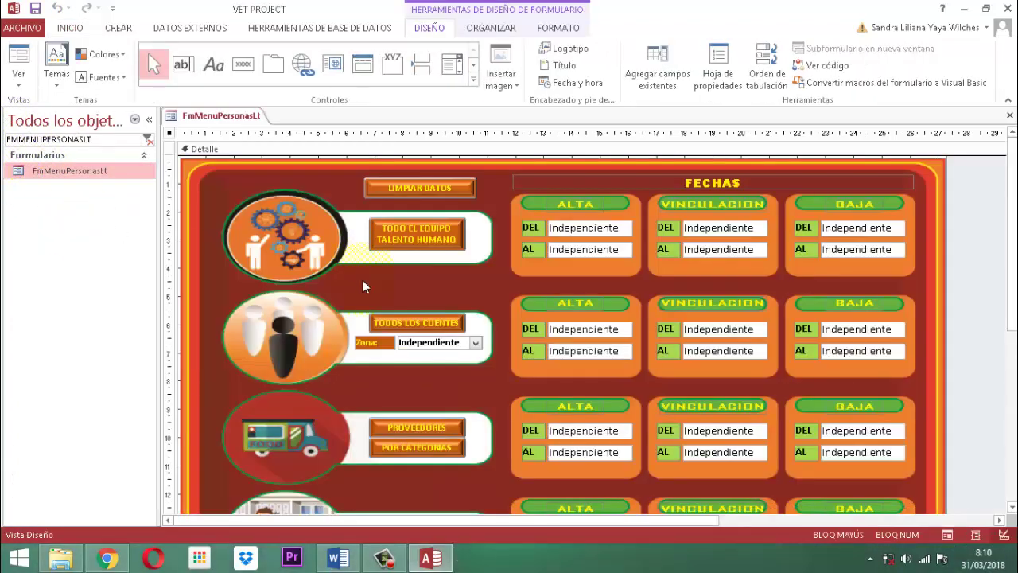
Step: Start an after-update event procedure for the Zona combo box (cmbzona), choosing the code builder
{"action": "left_click", "coordinate": [427, 344]}
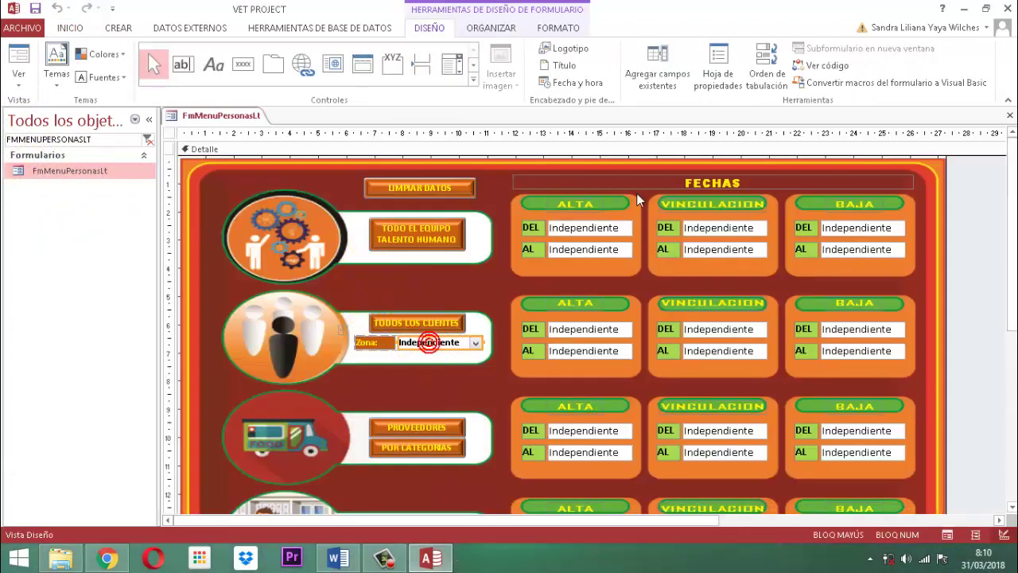
{"action": "left_click", "coordinate": [720, 68]}
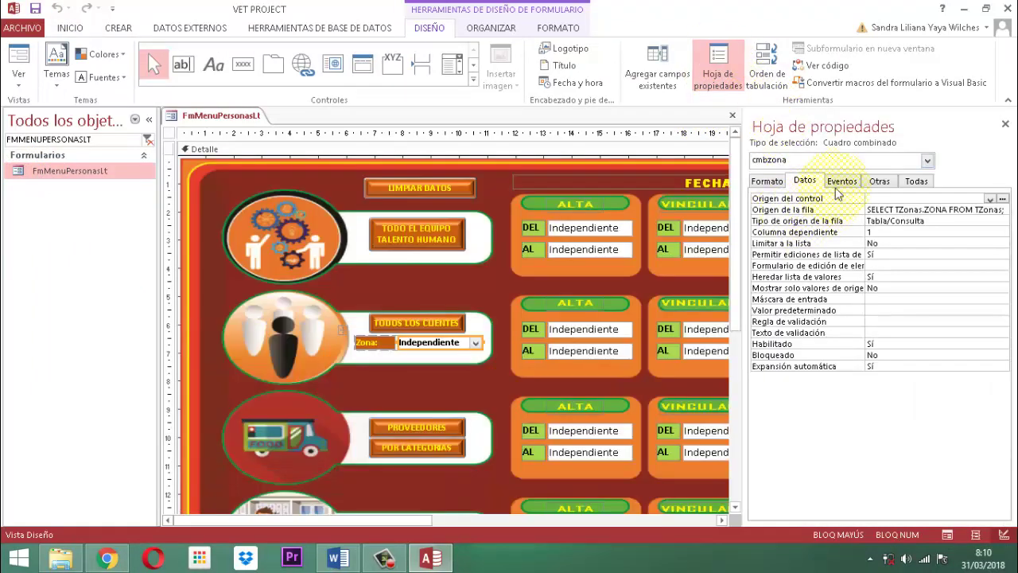
{"action": "left_click", "coordinate": [854, 182]}
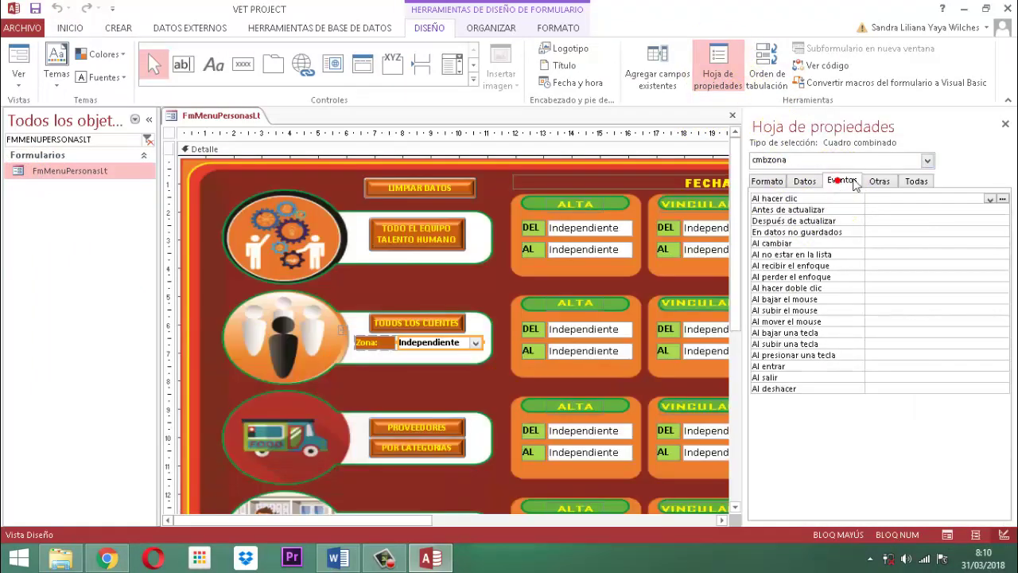
{"action": "left_click", "coordinate": [911, 222]}
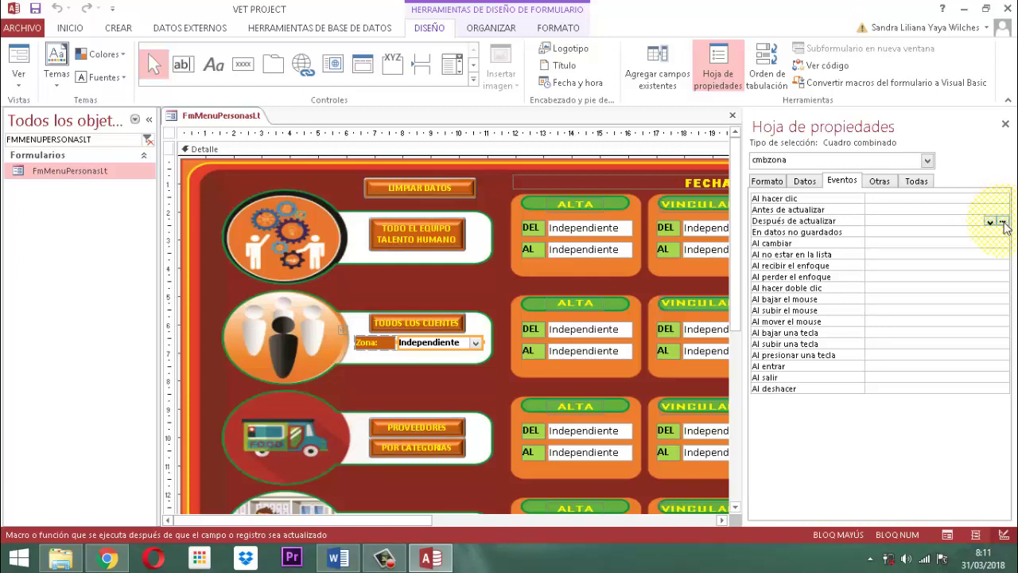
{"action": "left_click", "coordinate": [1003, 222]}
{"action": "left_click", "coordinate": [486, 162]}
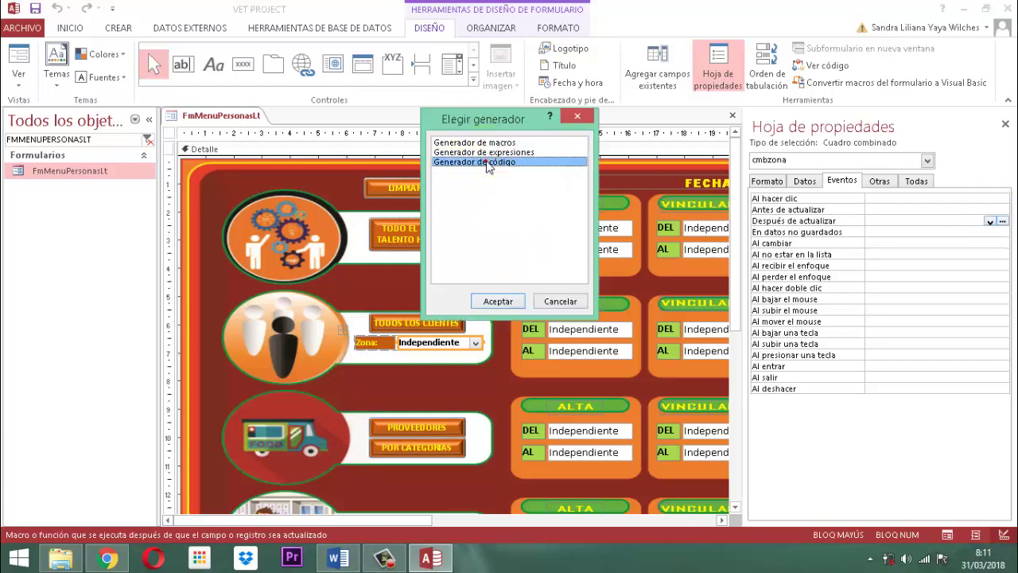